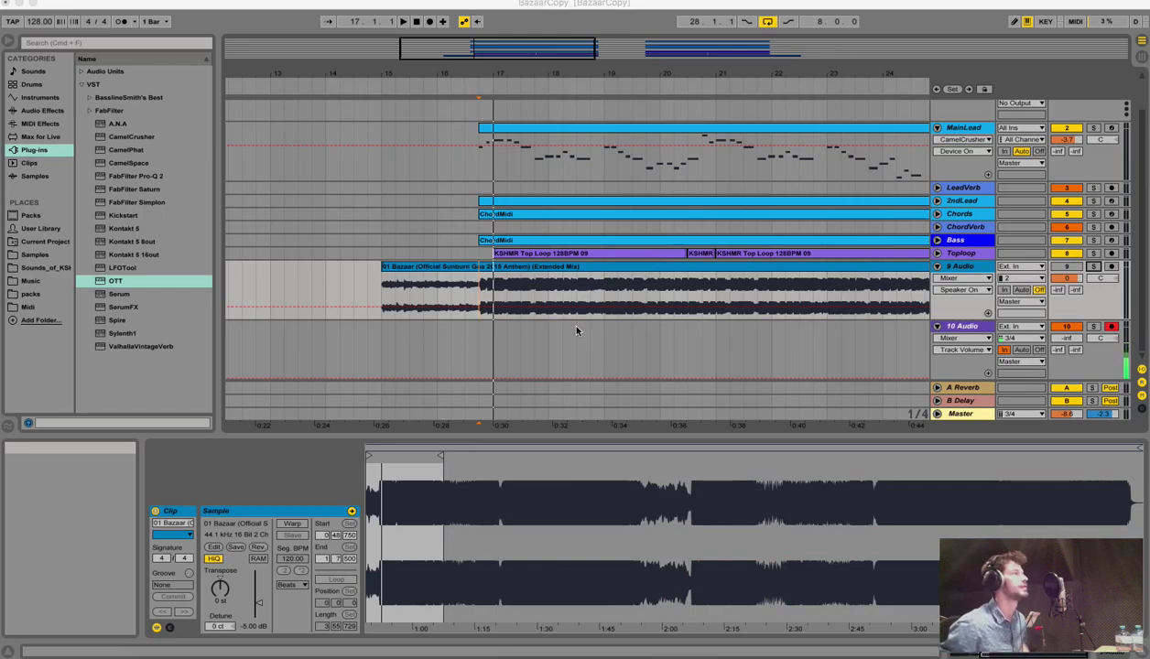
Solo the 9 Audio reference track and listen to the Bazaar drop from bar 17
left_click_drag(531, 71, 526, 148)
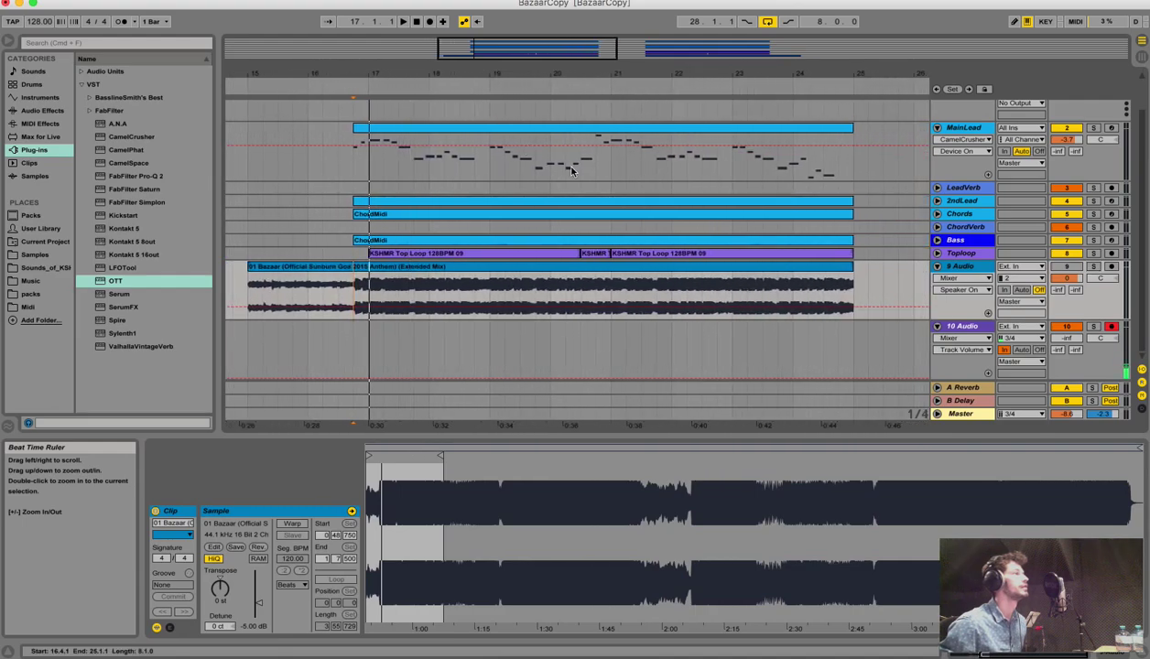
left_click(1094, 267)
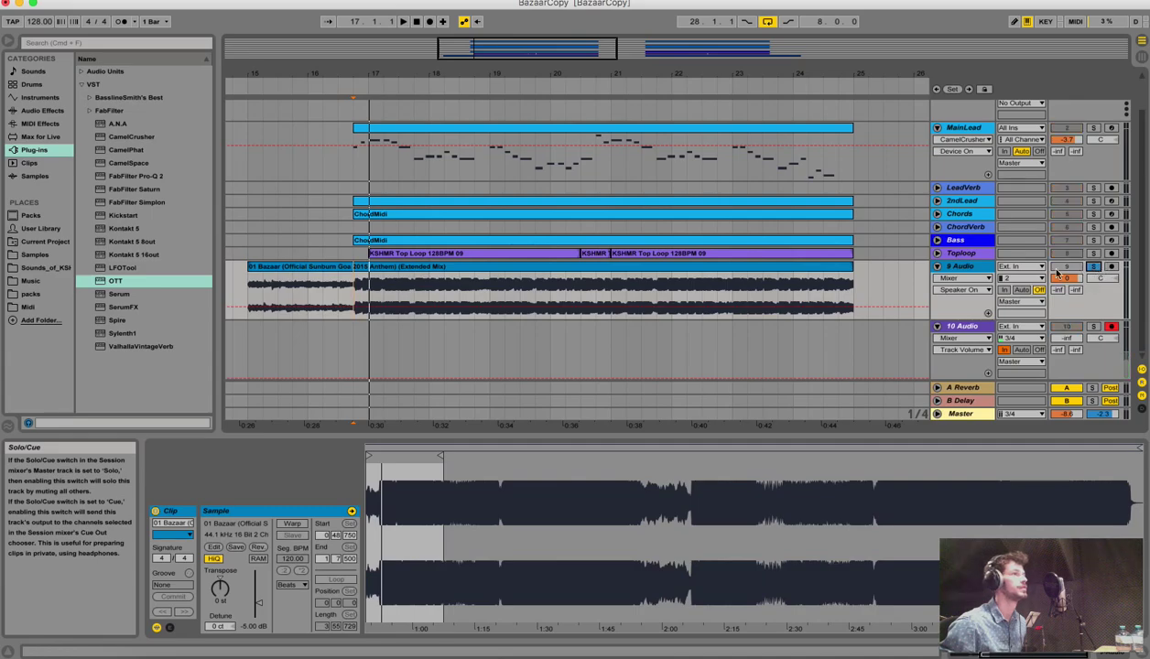
key("space")
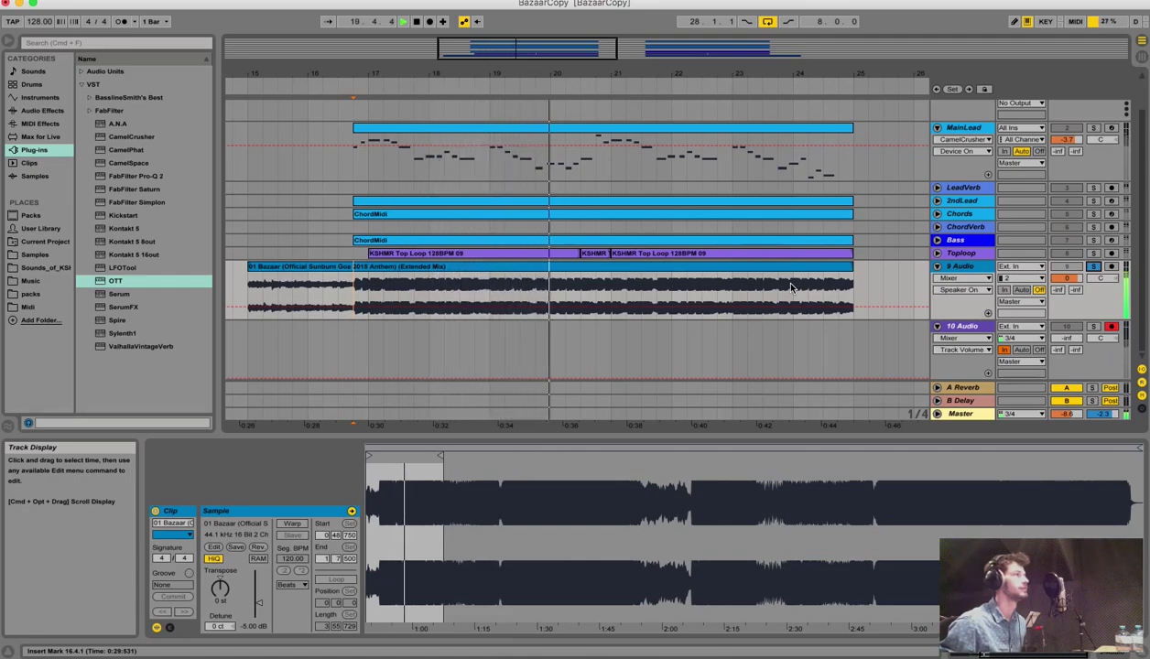
key("space")
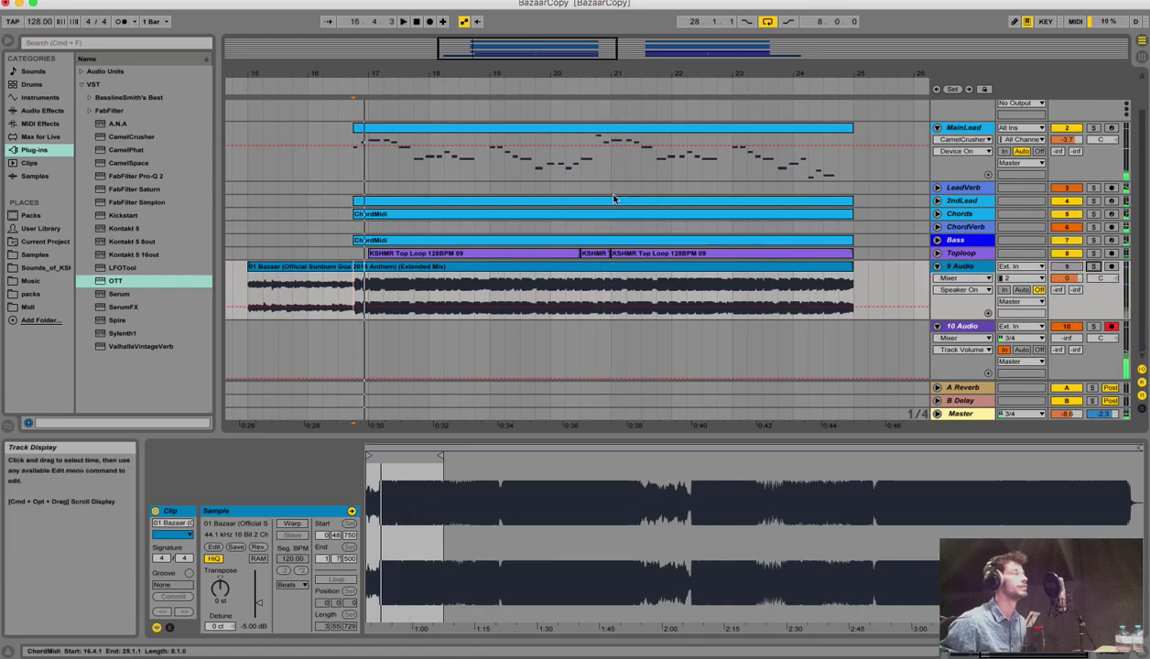
Play the remade Bazaar drop with all tracks from 16.4.1 up to the end of its clips near bar 25
left_click_drag(369, 69, 355, 152)
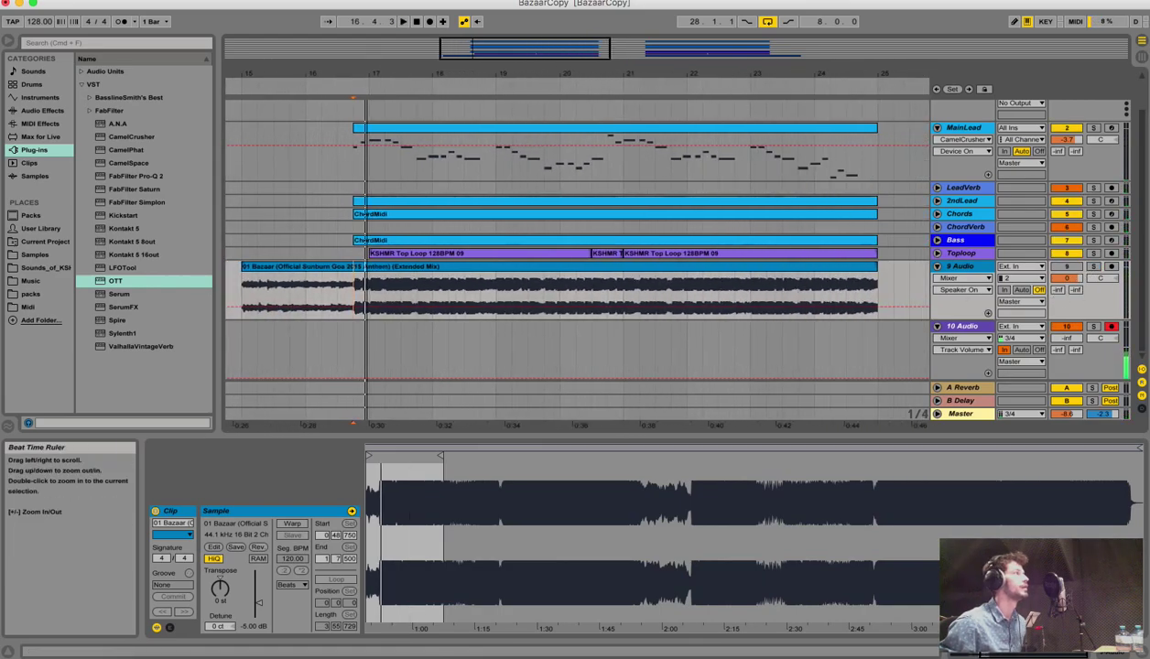
left_click(351, 187)
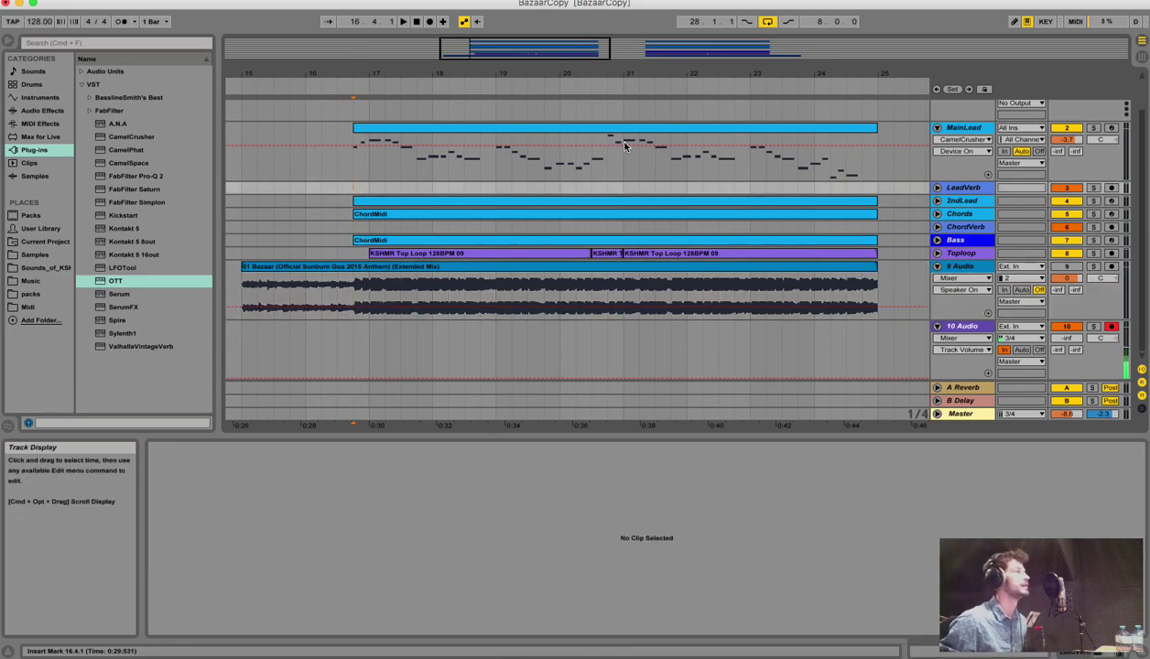
key("space")
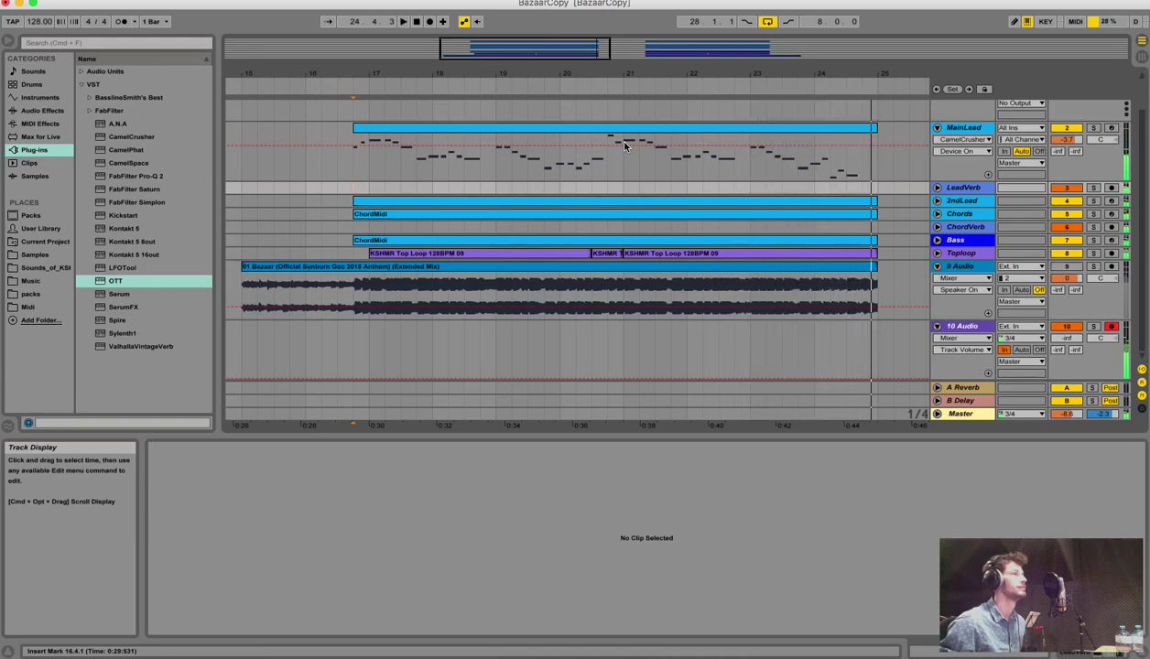
key("space")
Solo the 9 Audio track to hear the Mandala reference from 28.1.1, and release the solo when stopping playback
scroll(668, 232, "right", 10)
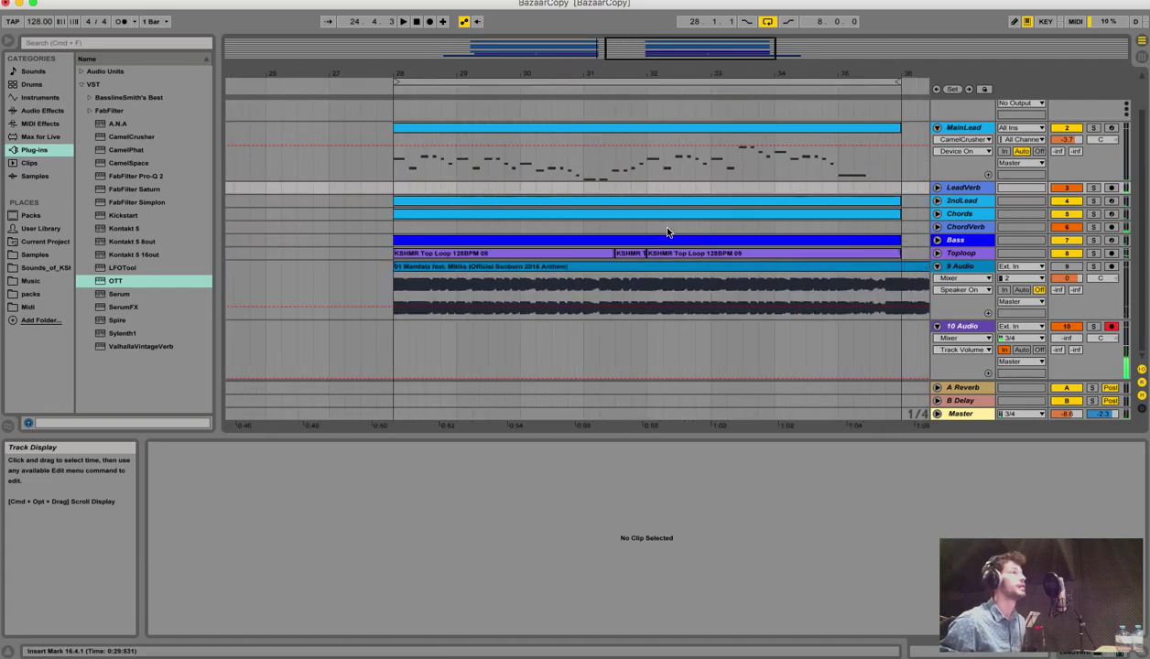
scroll(668, 233, "right", 1)
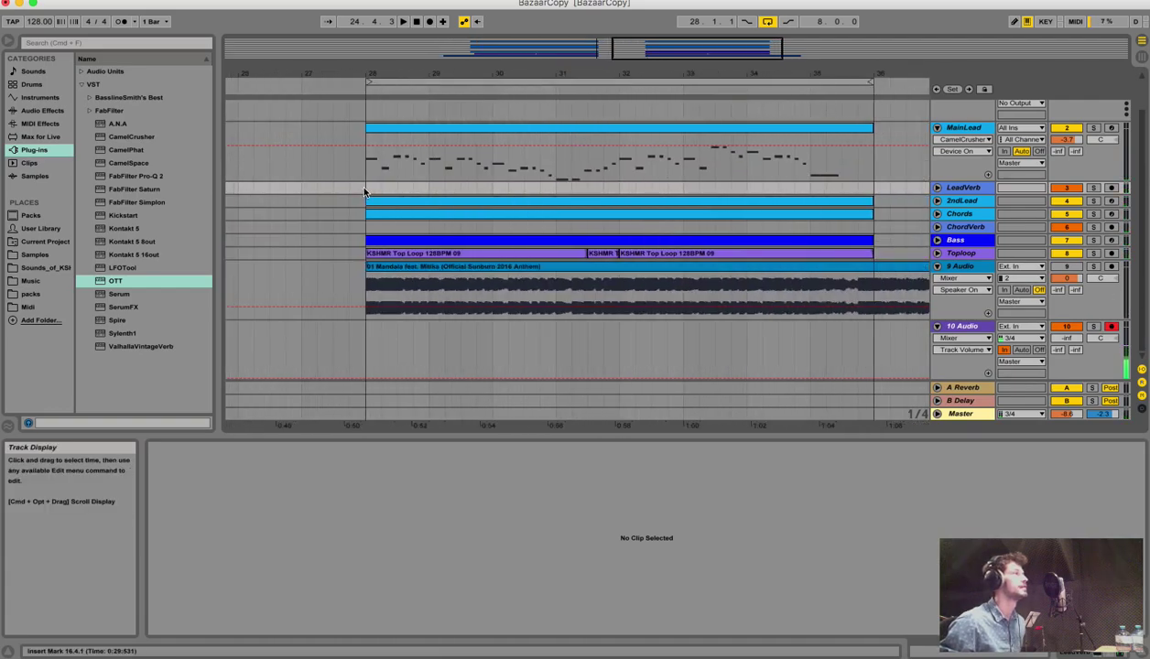
mouse_move(476, 74)
left_mouse_down()
mouse_move(465, 68)
mouse_move(512, 69)
mouse_move(482, 66)
left_mouse_up()
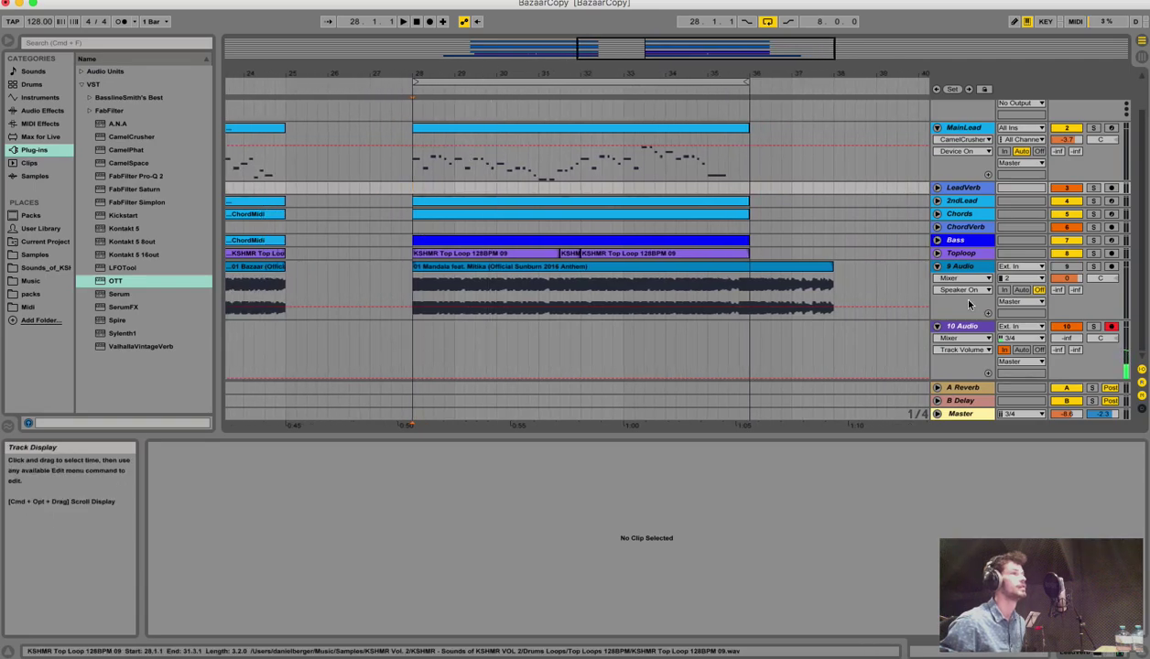
left_click(1095, 266)
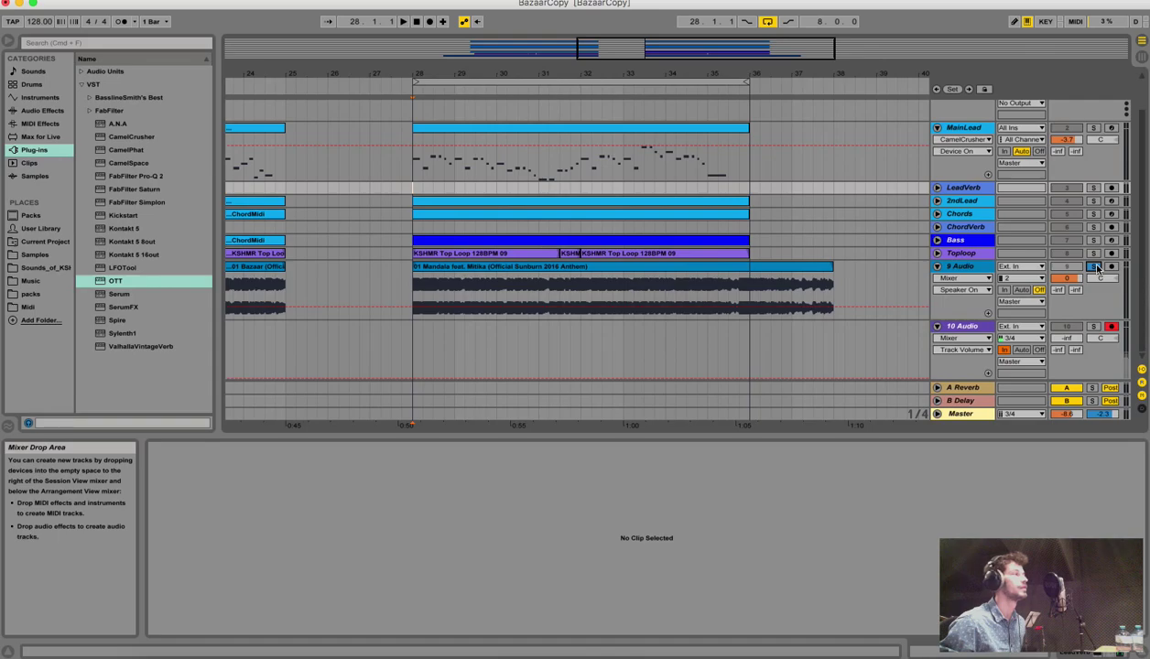
key("space")
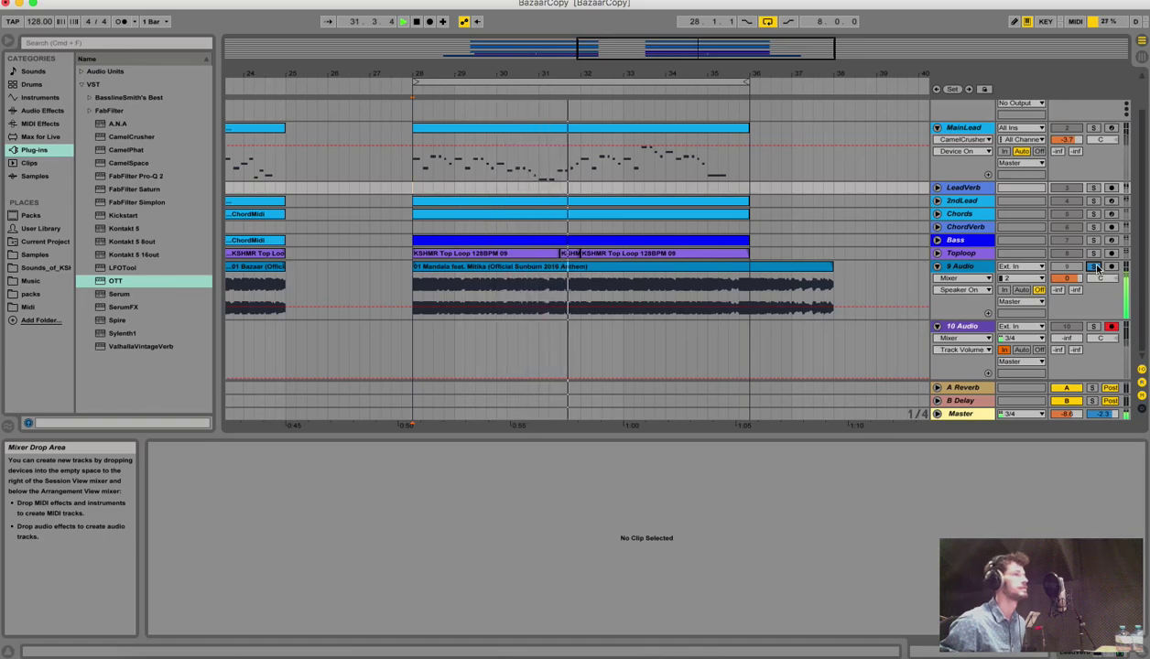
left_click(1098, 266)
key("space")
Play the remade Mandala drop with all tracks from 28.1.1
left_click(417, 187)
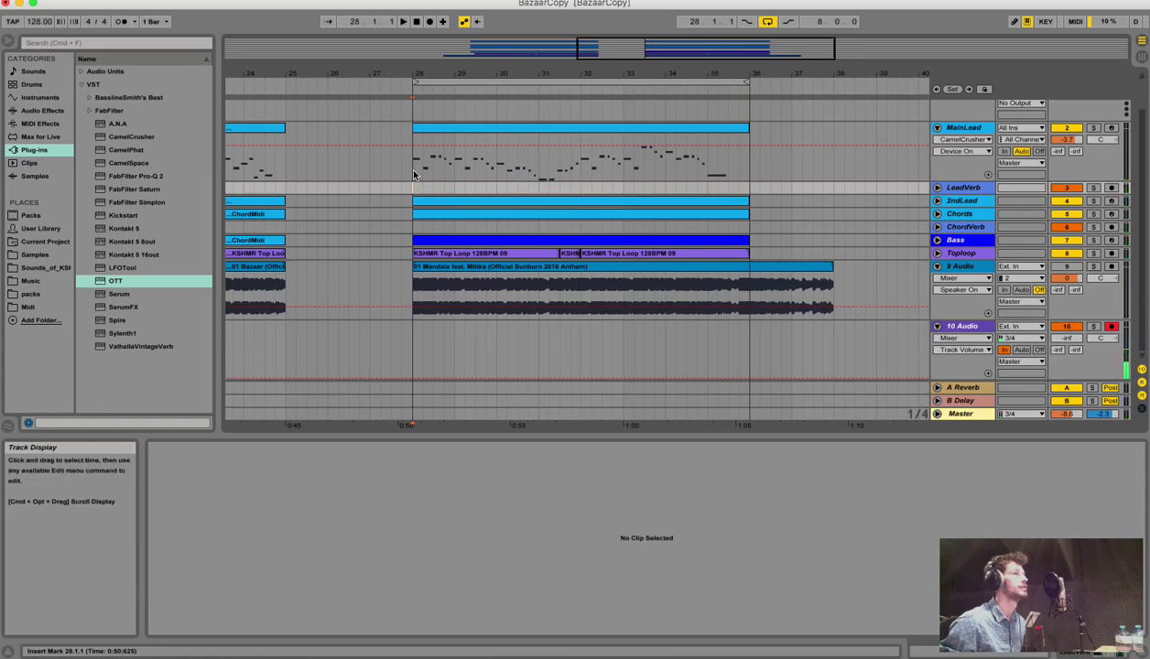
key("space")
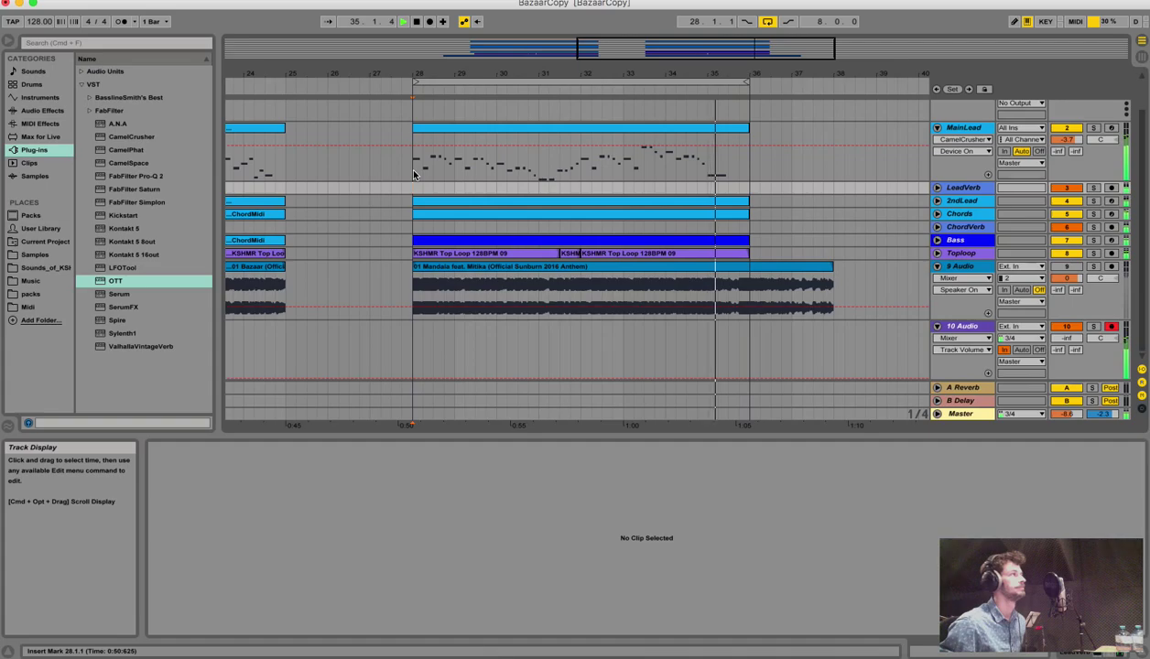
key("space")
Return to the Bazaar section, fold the MainLead track and set the insert marker at 16.4.1
scroll(501, 236, "right", 5)
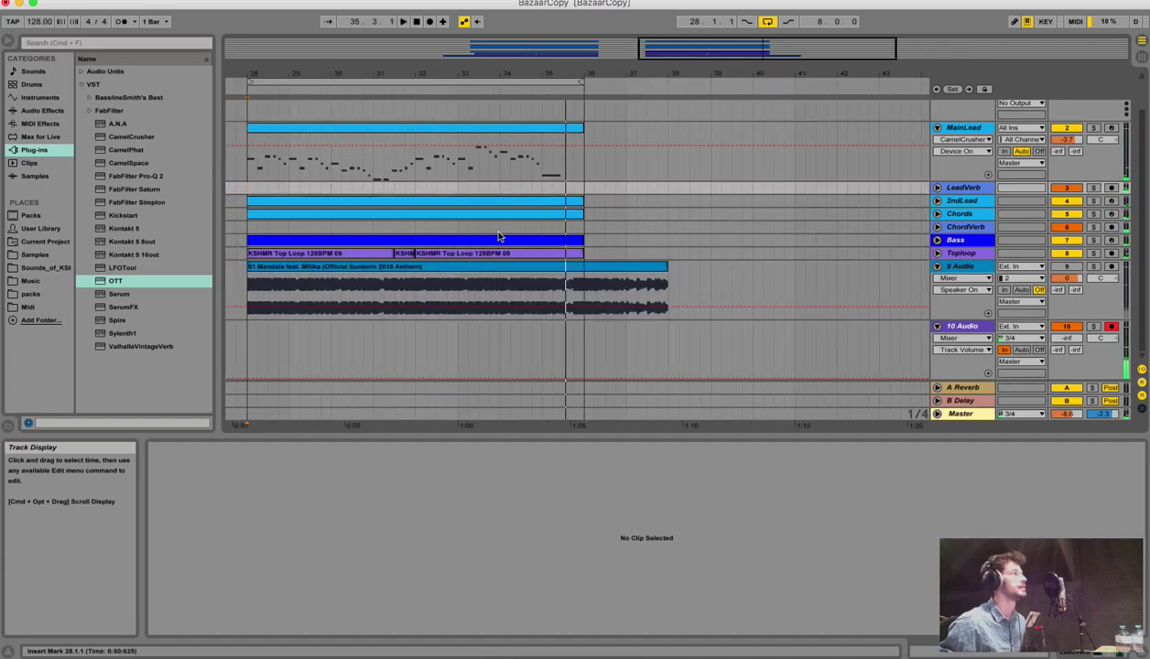
scroll(499, 237, "left", 10)
left_click(454, 187)
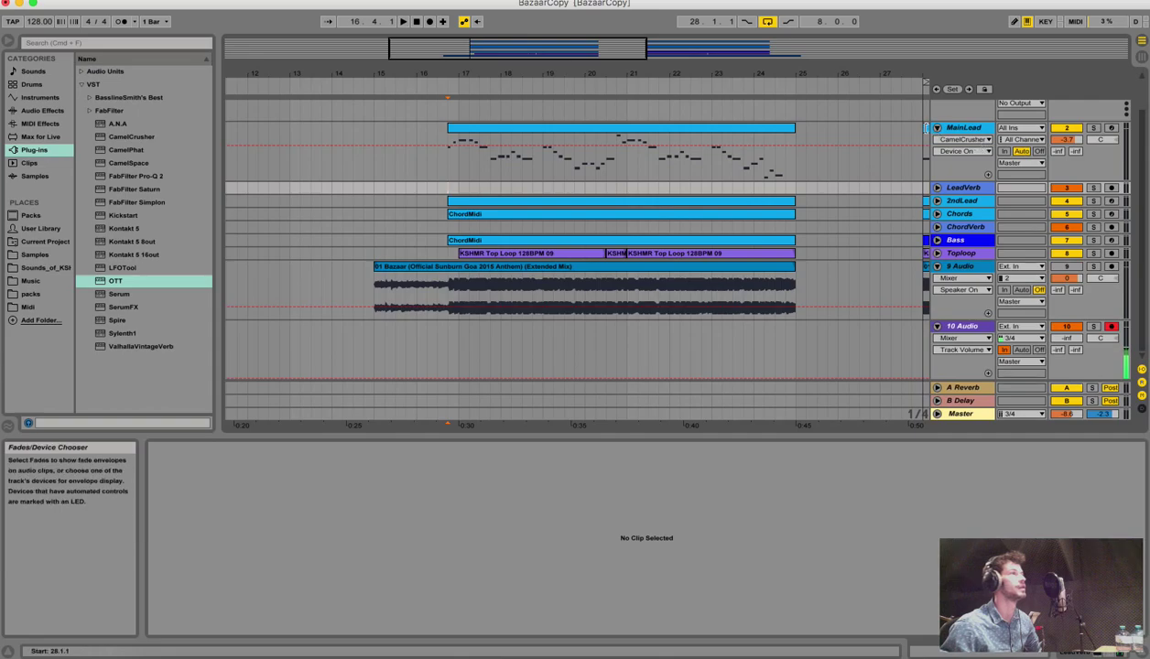
key("super+shift+t")
mouse_move(458, 73)
left_mouse_down()
mouse_move(458, 87)
mouse_move(440, 82)
mouse_move(417, 116)
mouse_move(442, 76)
left_mouse_up()
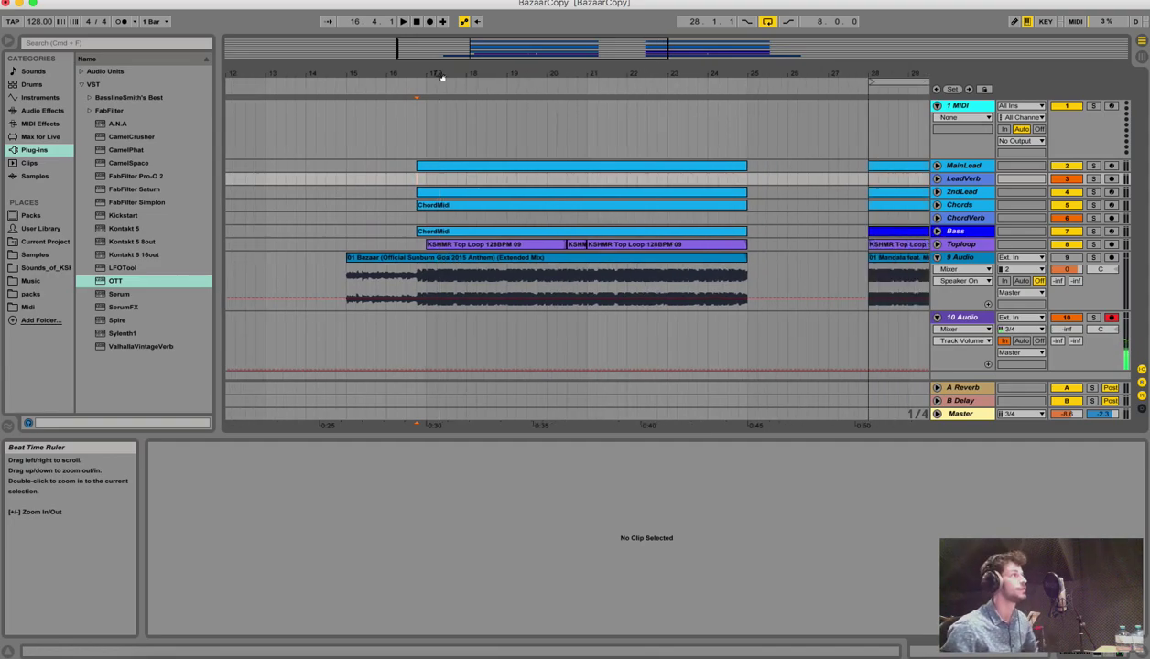
left_click(414, 224)
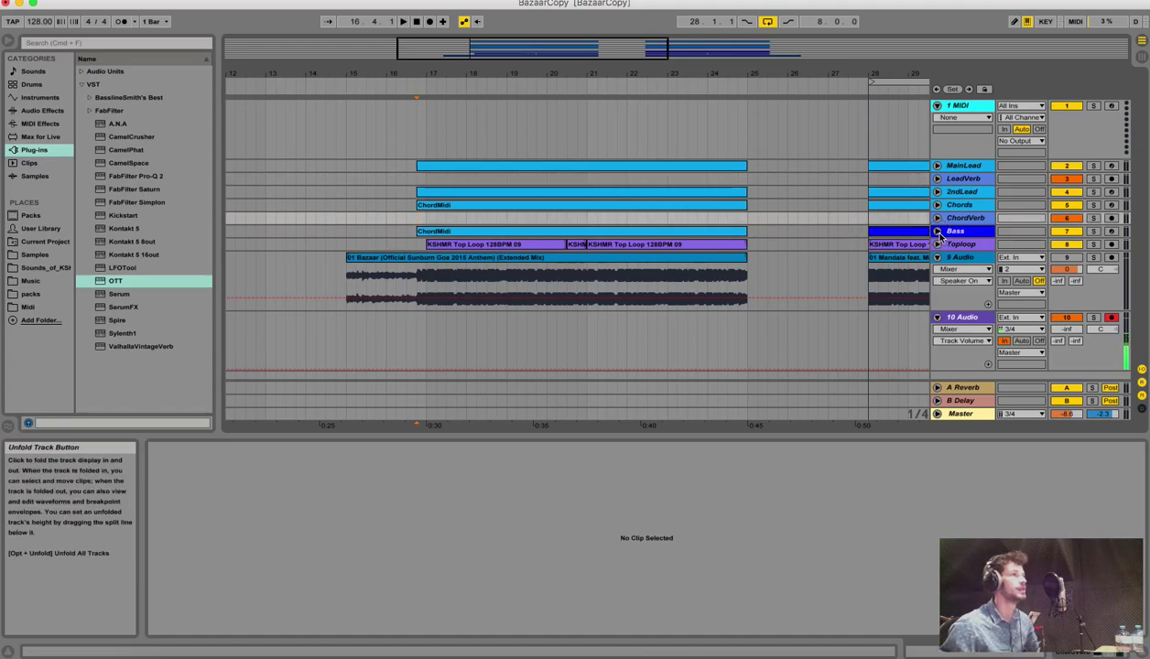
Unfold and solo the Bass track, and show its ChordMidi clip in an enlarged MIDI note editor
left_click(938, 232)
left_click(416, 238)
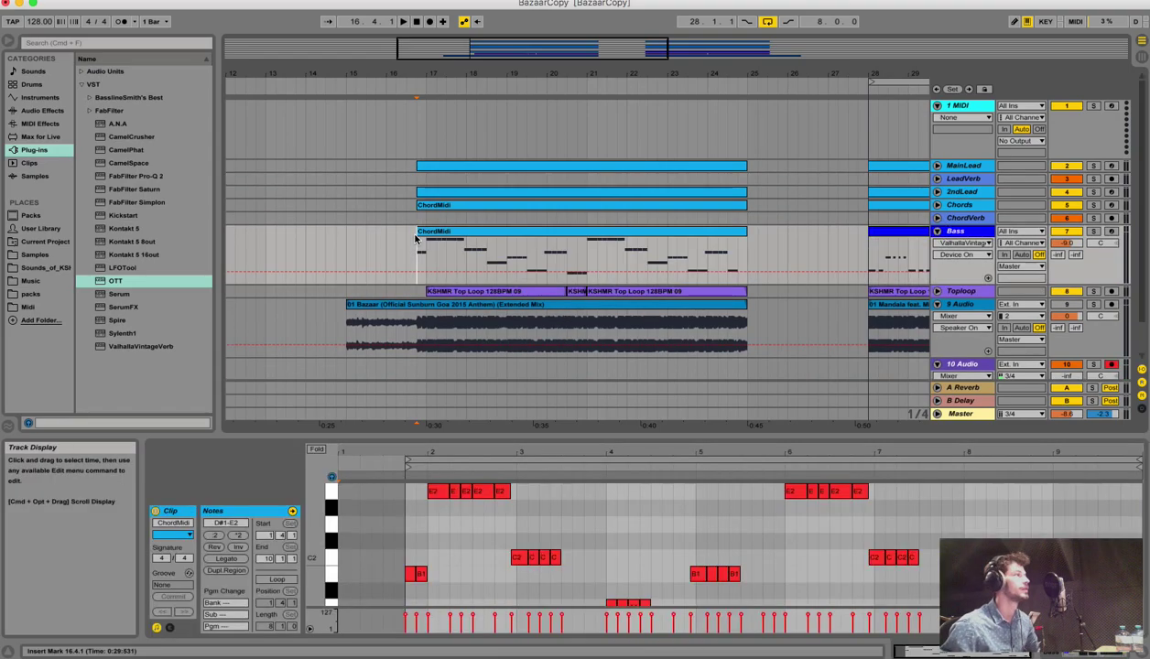
left_click(1091, 232)
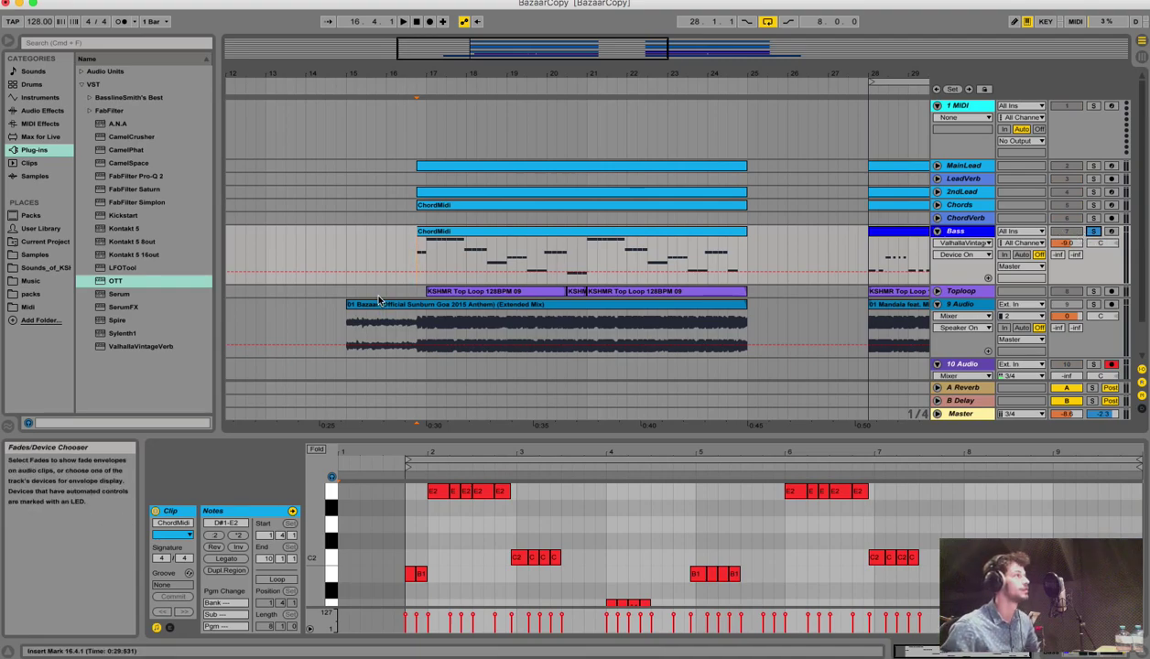
left_click(424, 242)
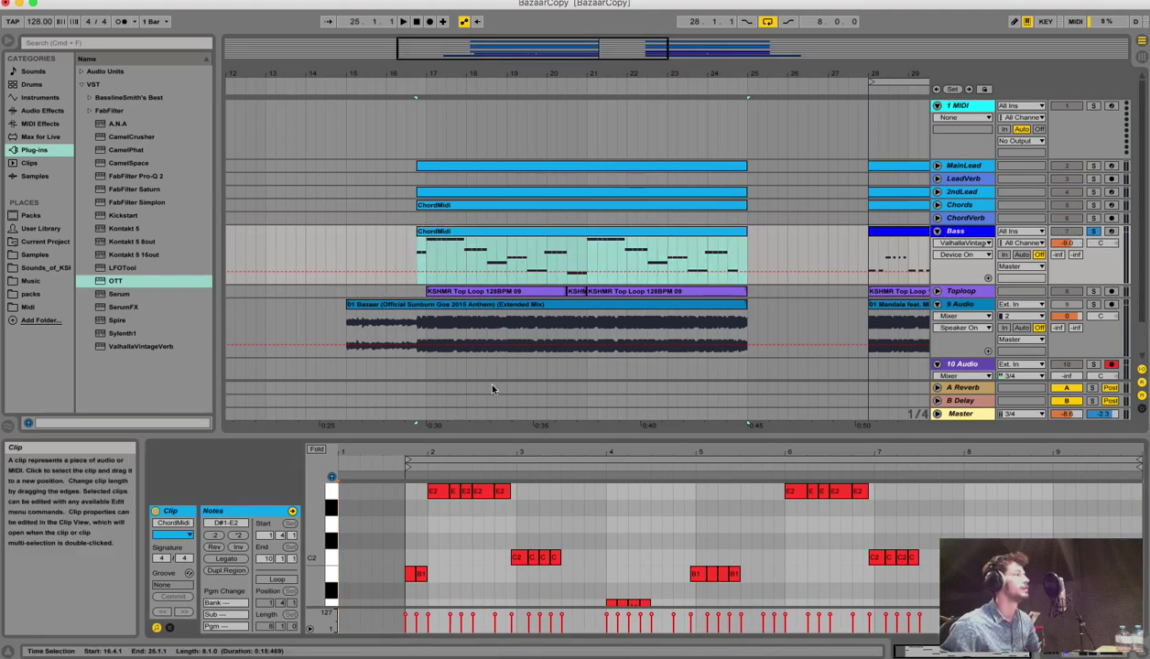
left_click_drag(514, 433, 542, 393)
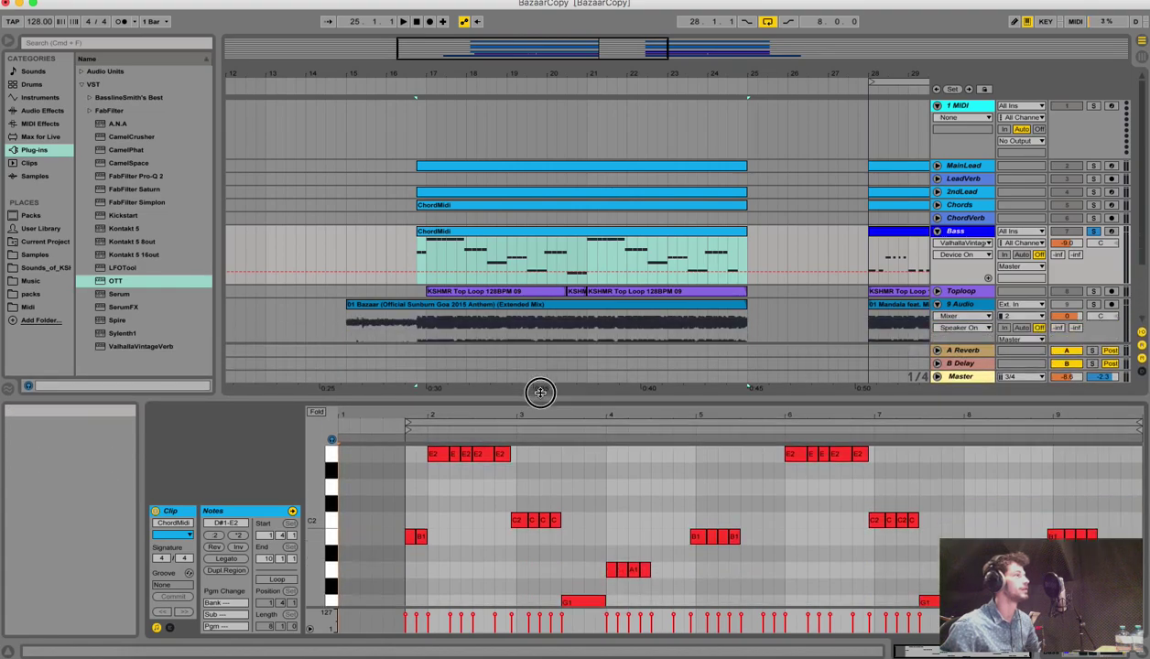
Play the soloed Bass part from 16.4.1 while viewing its notes in a taller MIDI note editor
left_click(419, 261)
key("super+t")
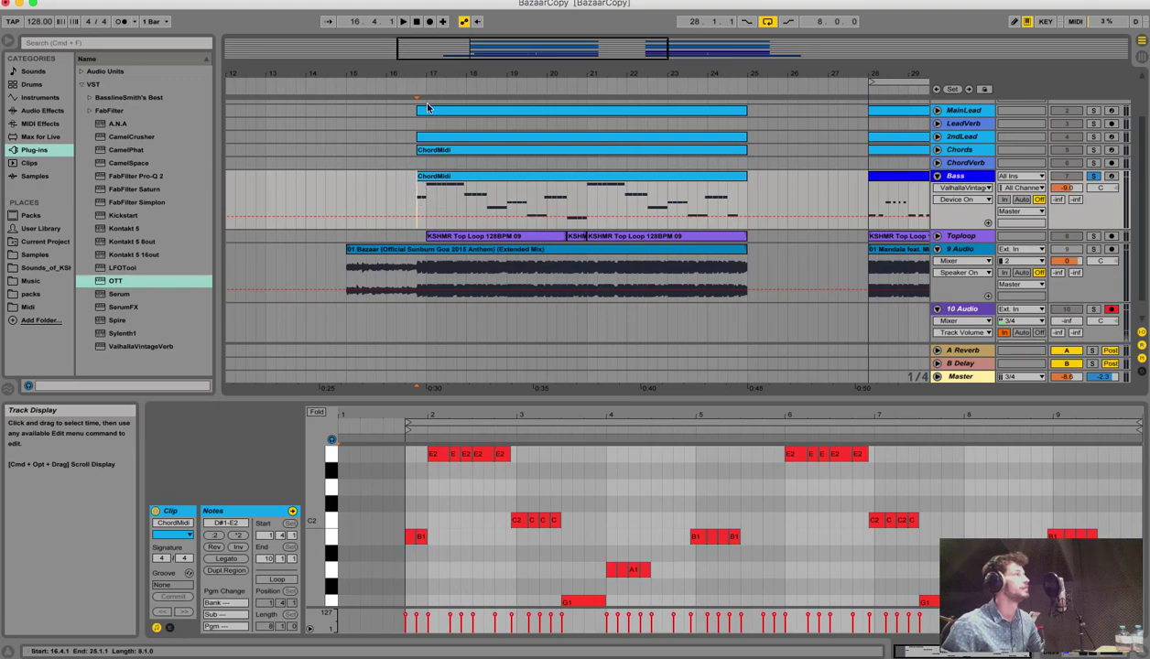
left_click_drag(421, 82, 418, 75)
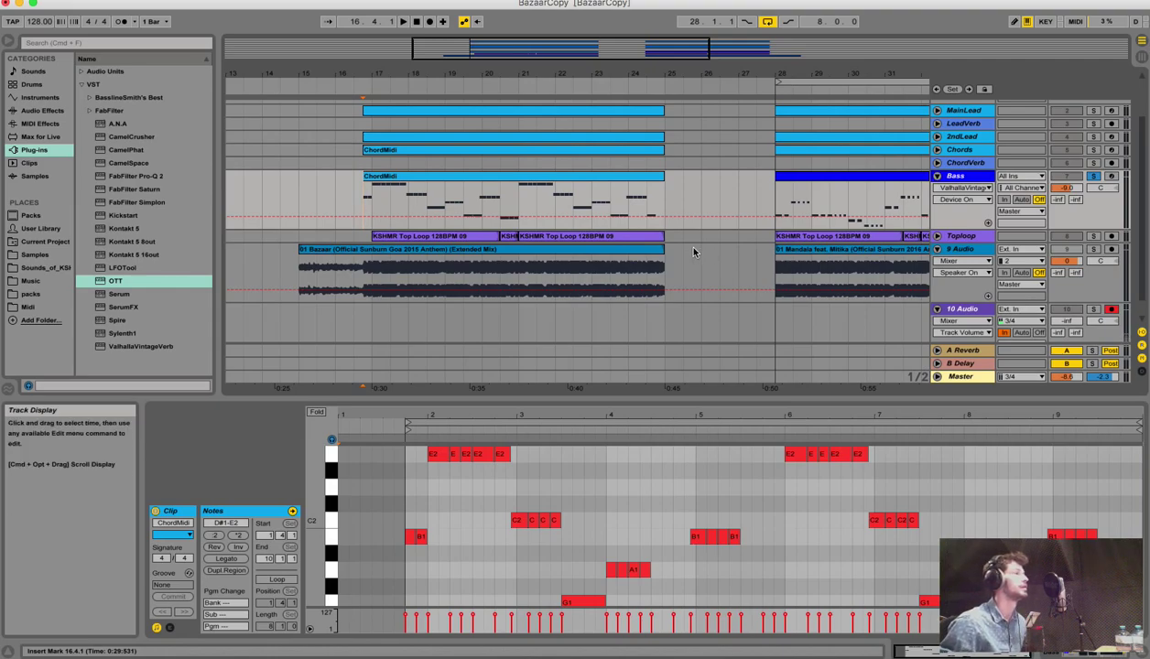
key("space")
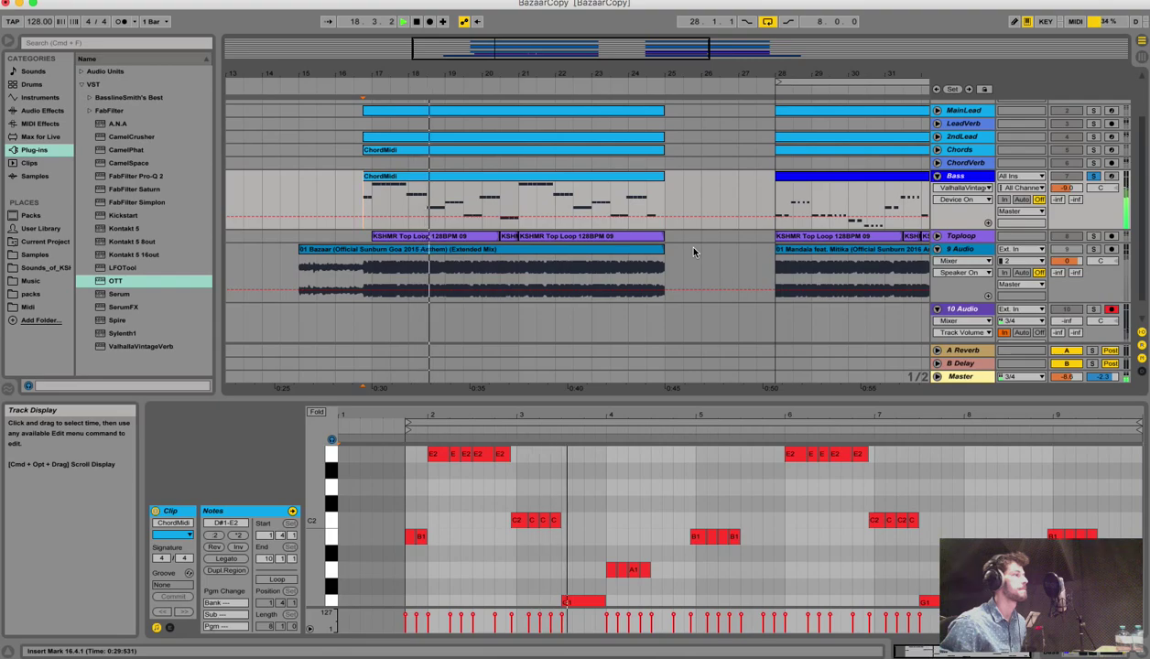
left_click_drag(647, 399, 648, 352)
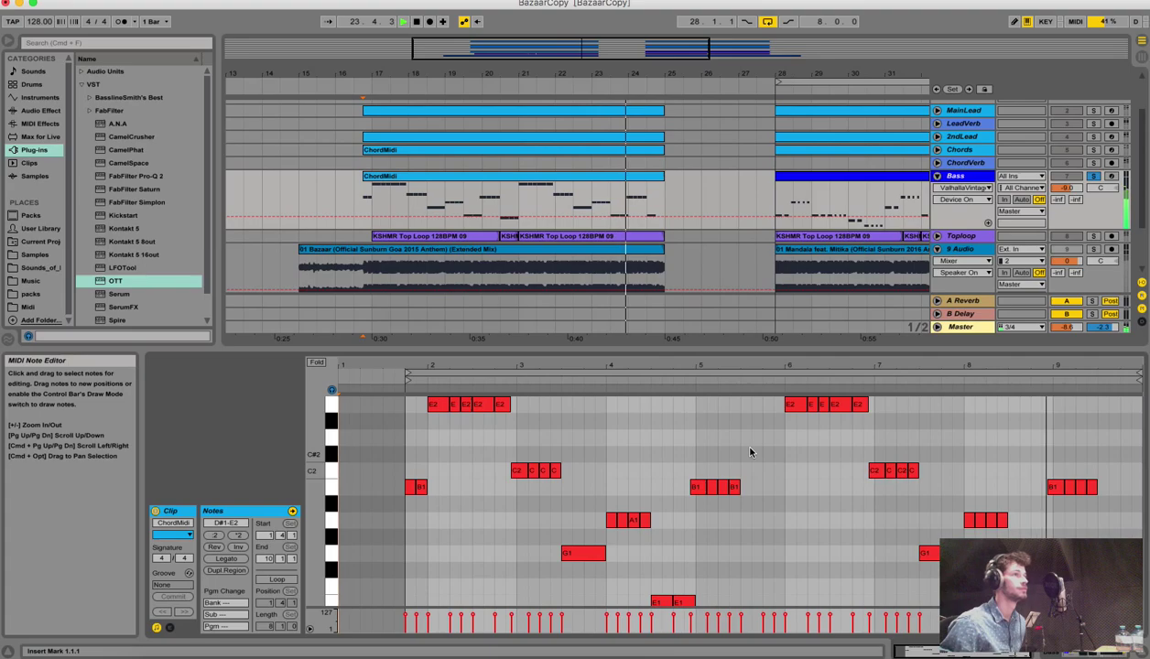
key("space")
Inspect the Sylenth1 settings of the Sub chain in the Bass track's Instrument Rack and close the plug-in window
left_click(814, 142)
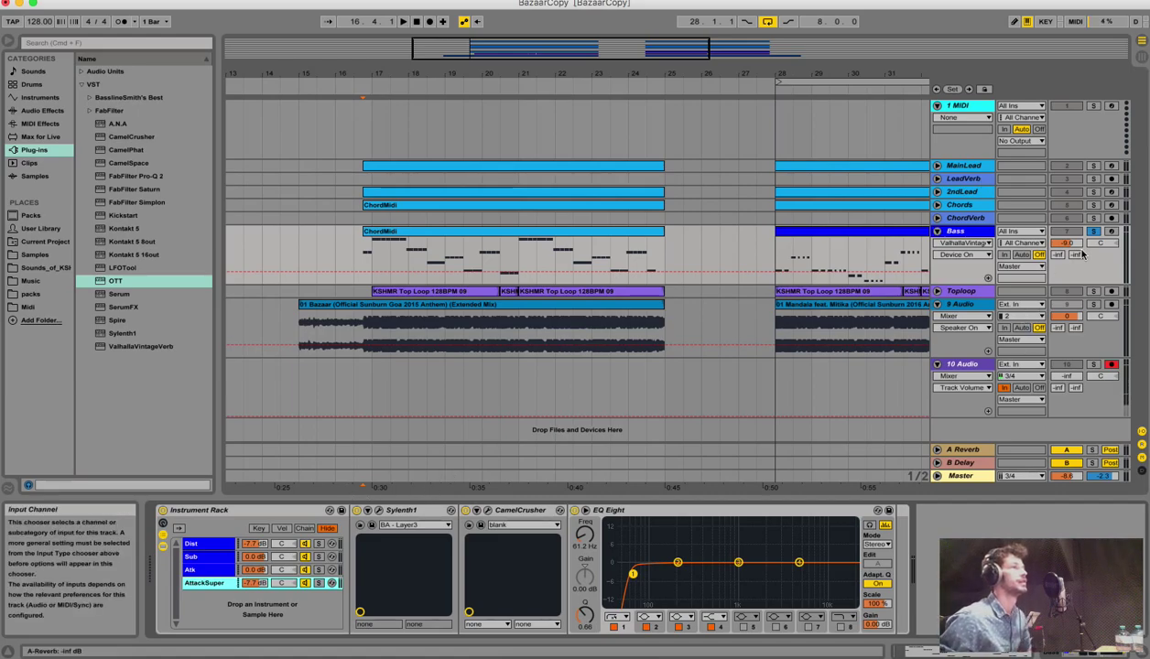
left_click(204, 560)
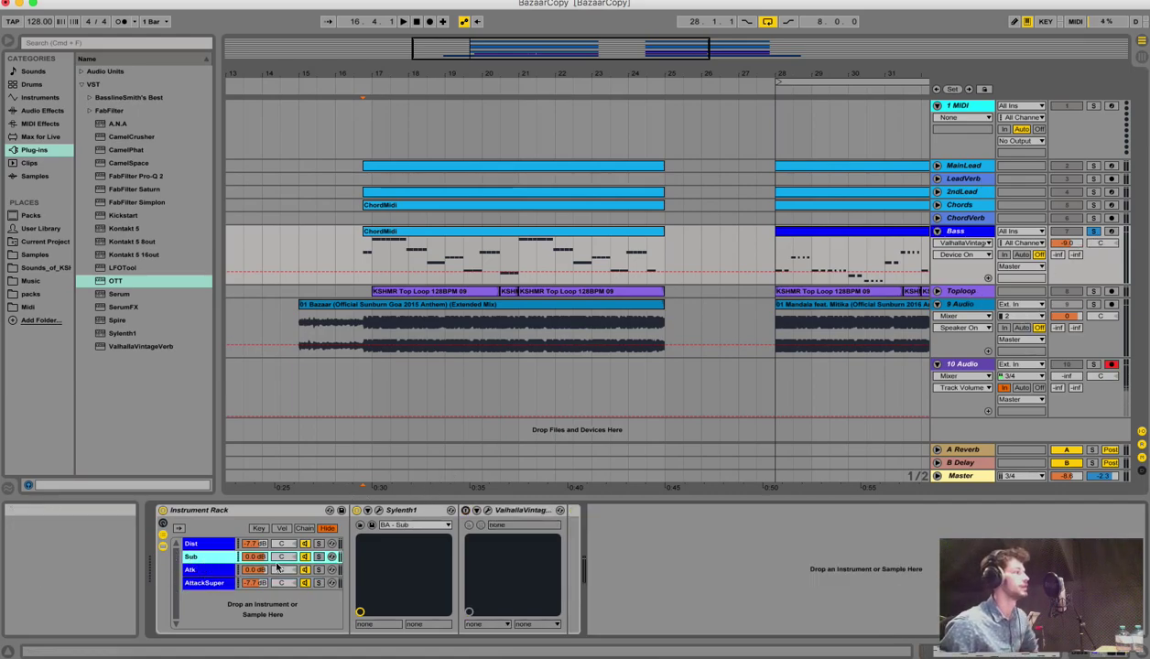
left_click(380, 511)
left_click_drag(386, 18, 648, 72)
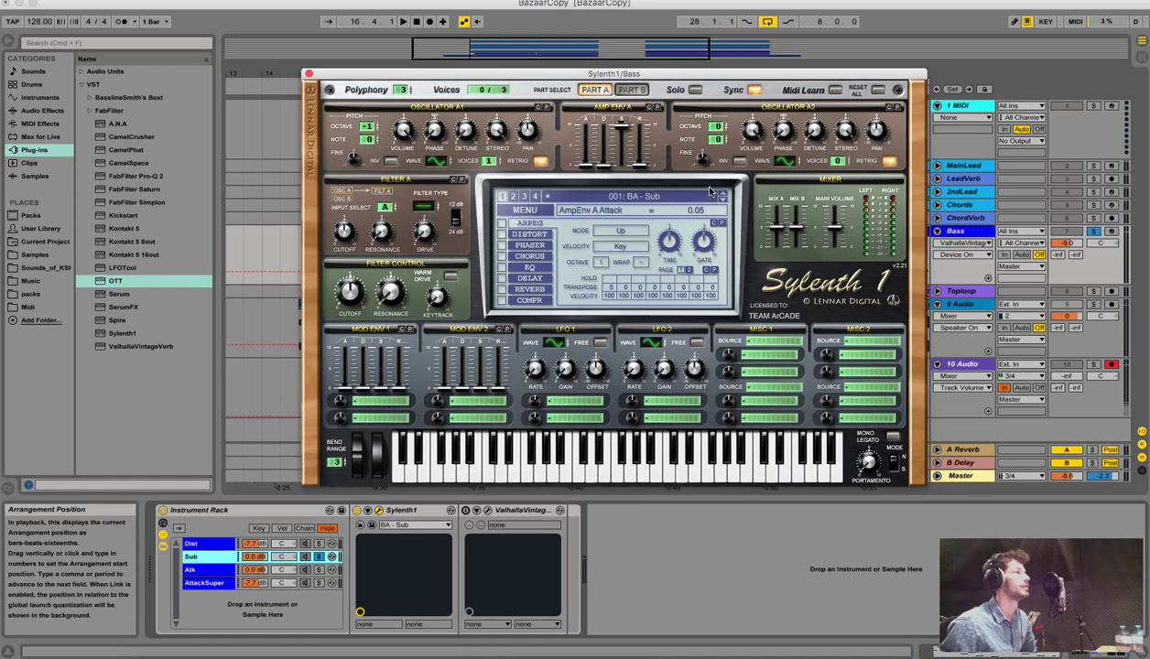
left_click(310, 75)
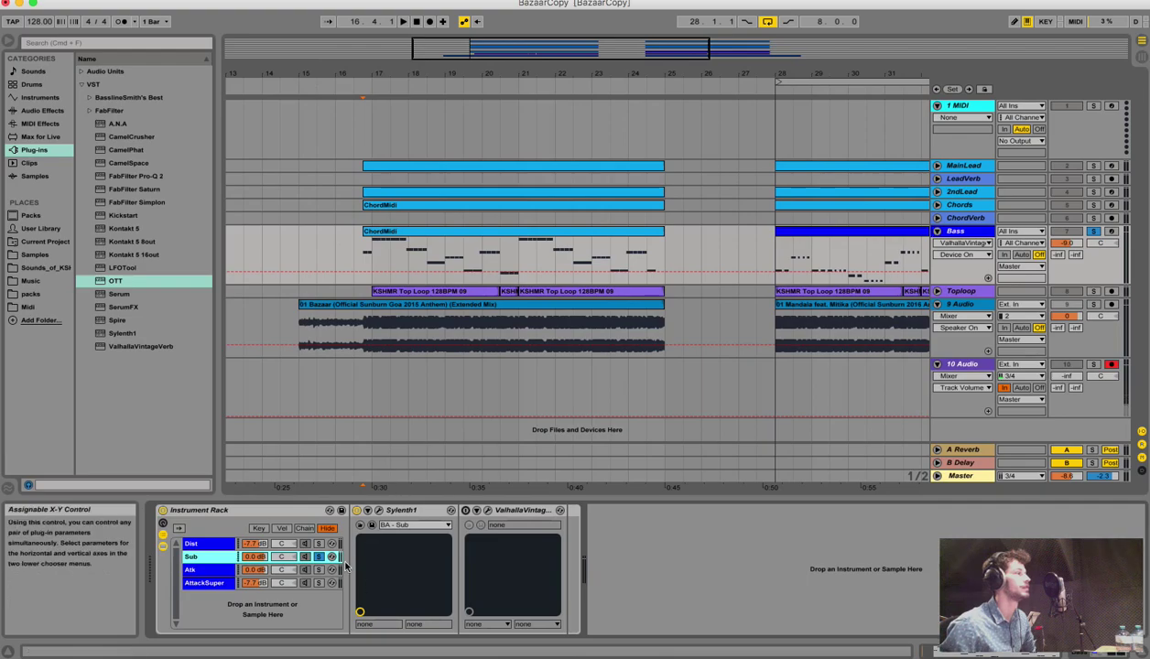
Delete the ValhallaVintageVerb device from the Sub chain
left_click(528, 516)
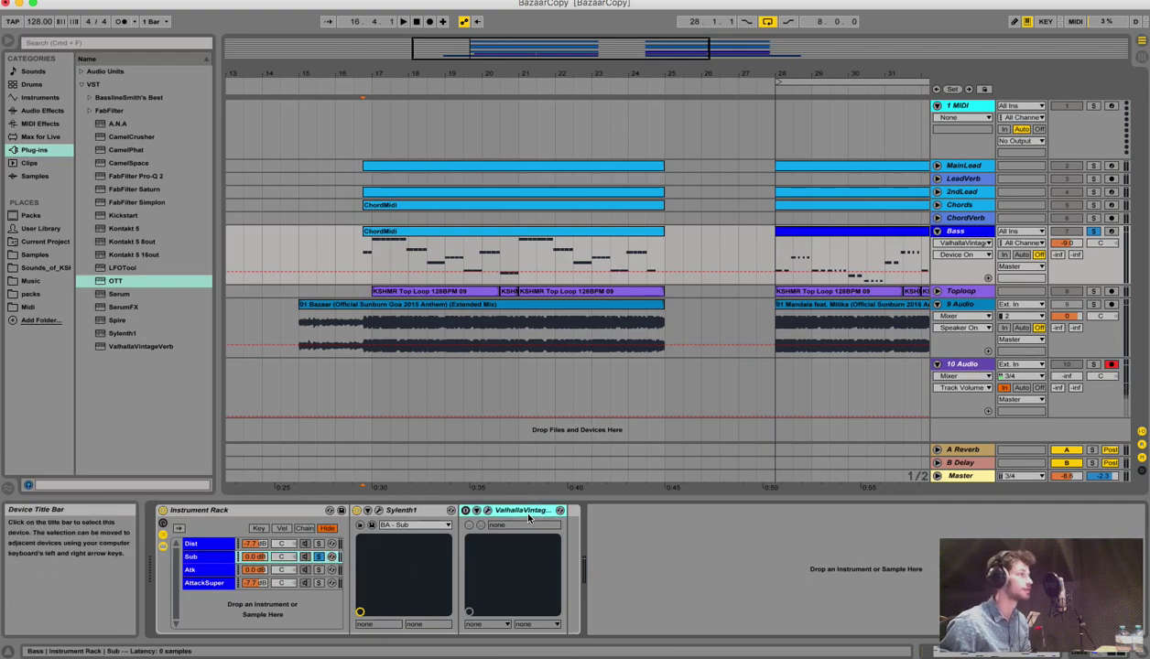
key("Delete")
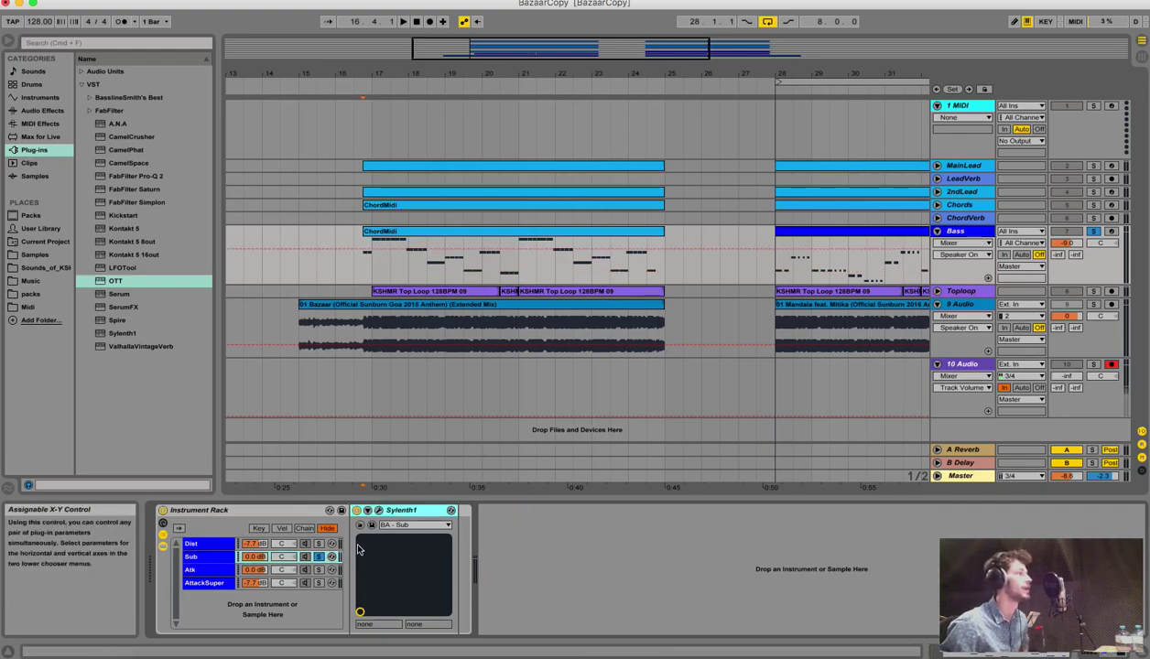
Unsolo the Sub chain, solo the Dist chain in the Instrument Rack, and play it from 16.4.1
left_click(320, 556)
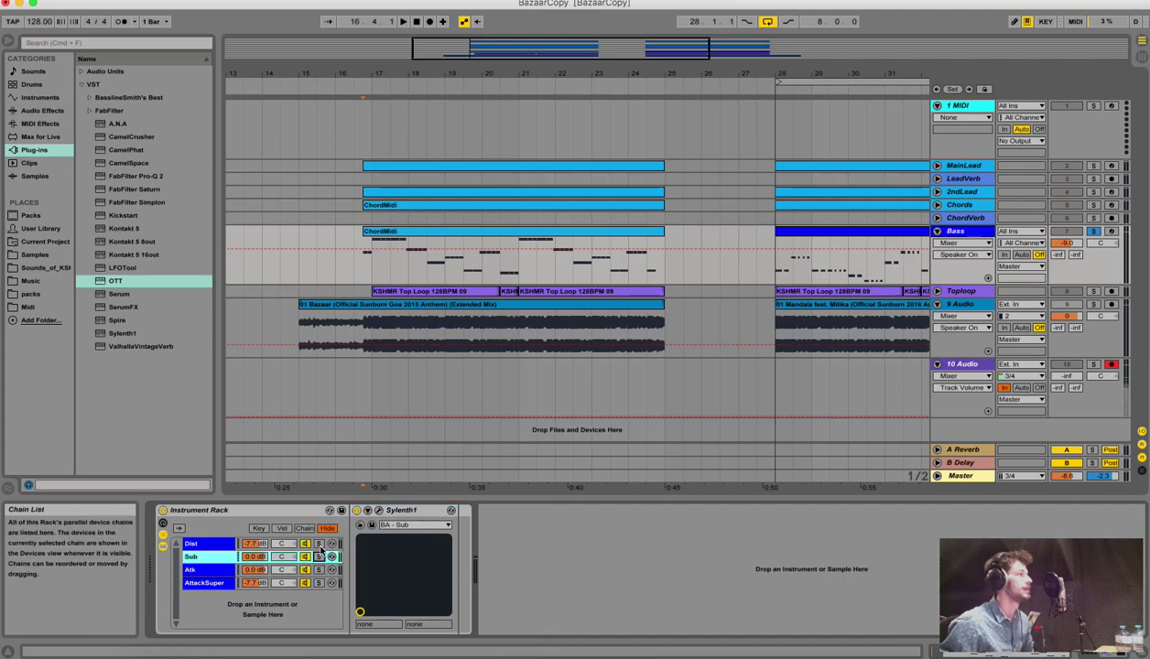
left_click(319, 545)
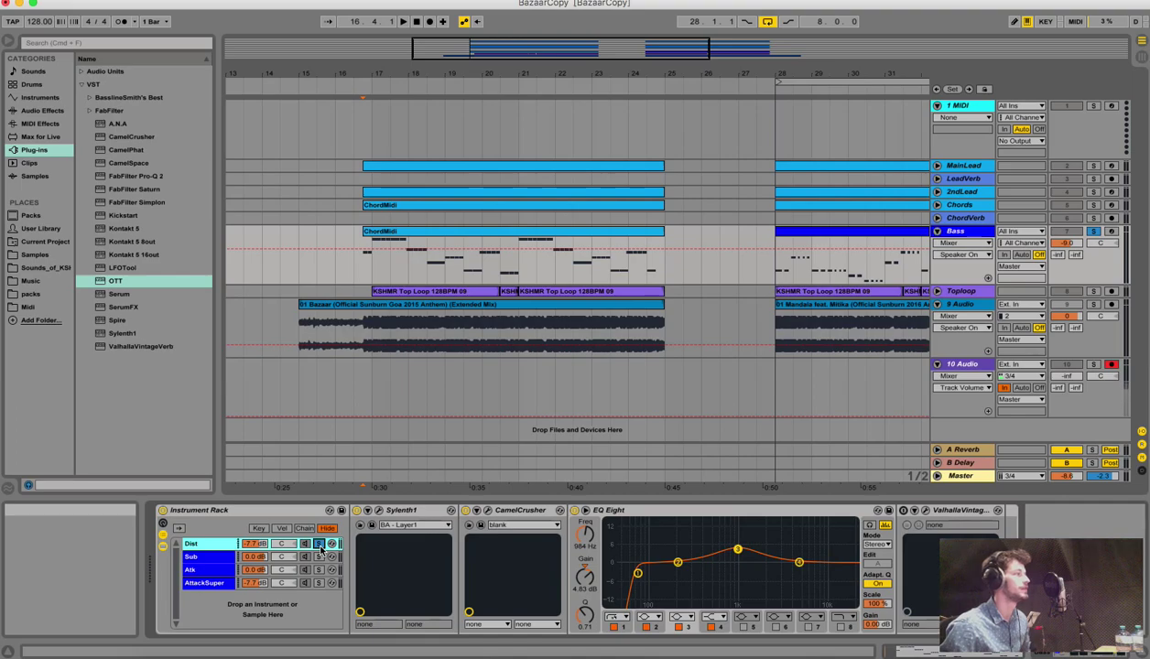
left_click(362, 265)
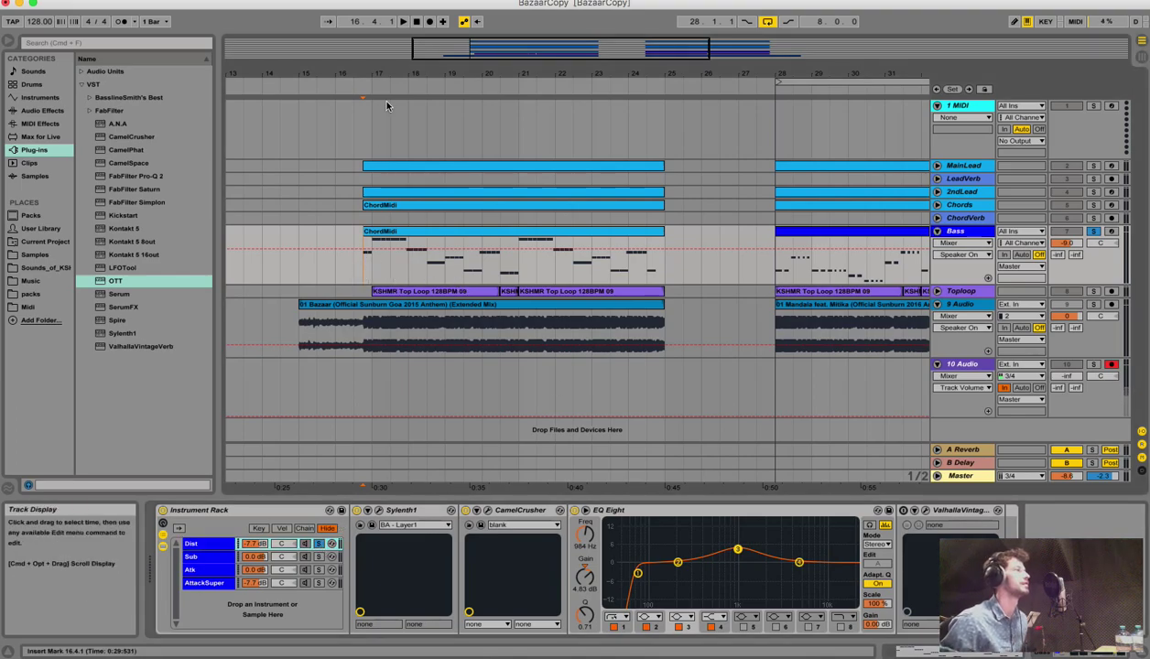
left_click_drag(390, 73, 388, 75)
key("space")
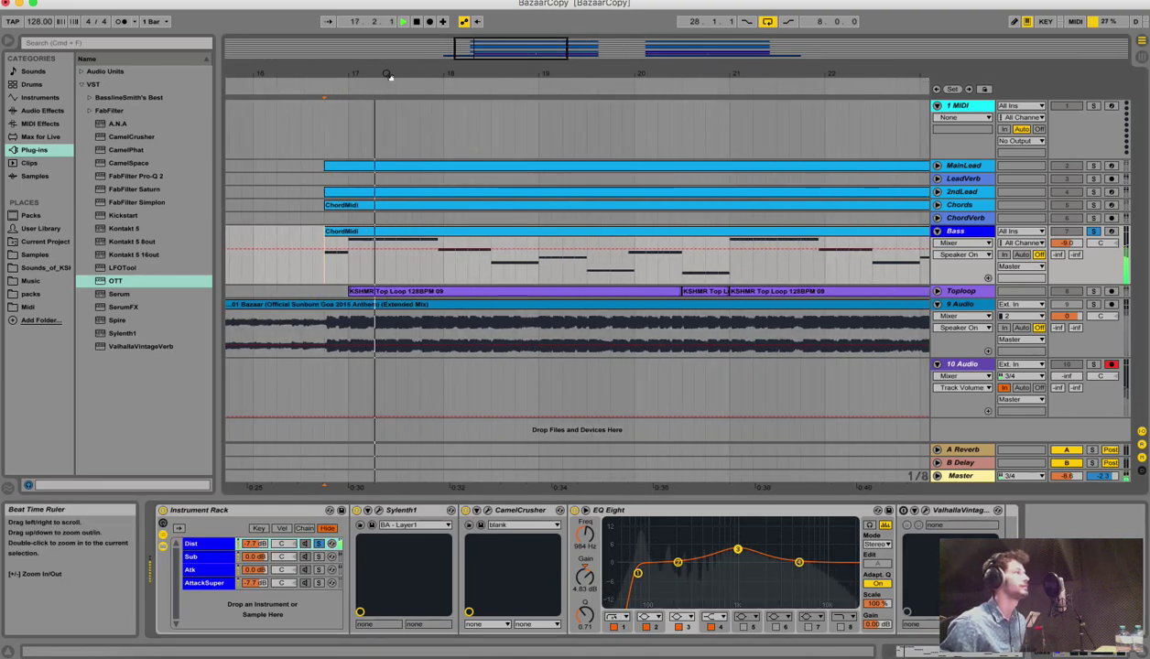
Inspect the Sylenth1 settings of the Dist chain and close the plug-in window
left_click(378, 511)
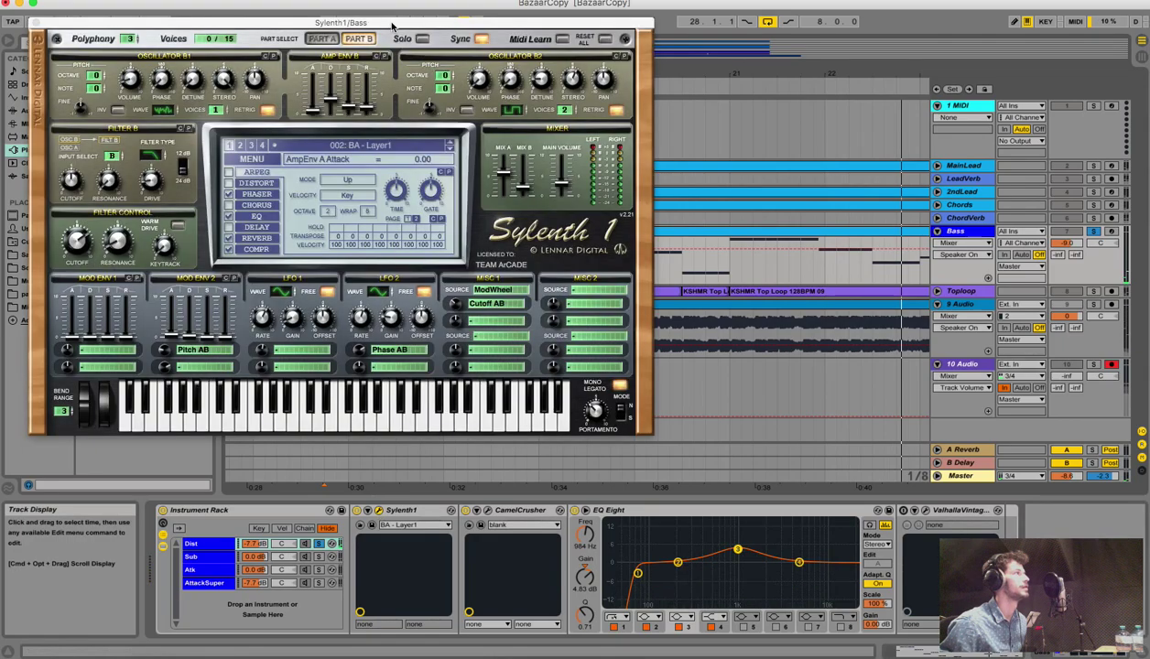
left_click_drag(393, 22, 660, 74)
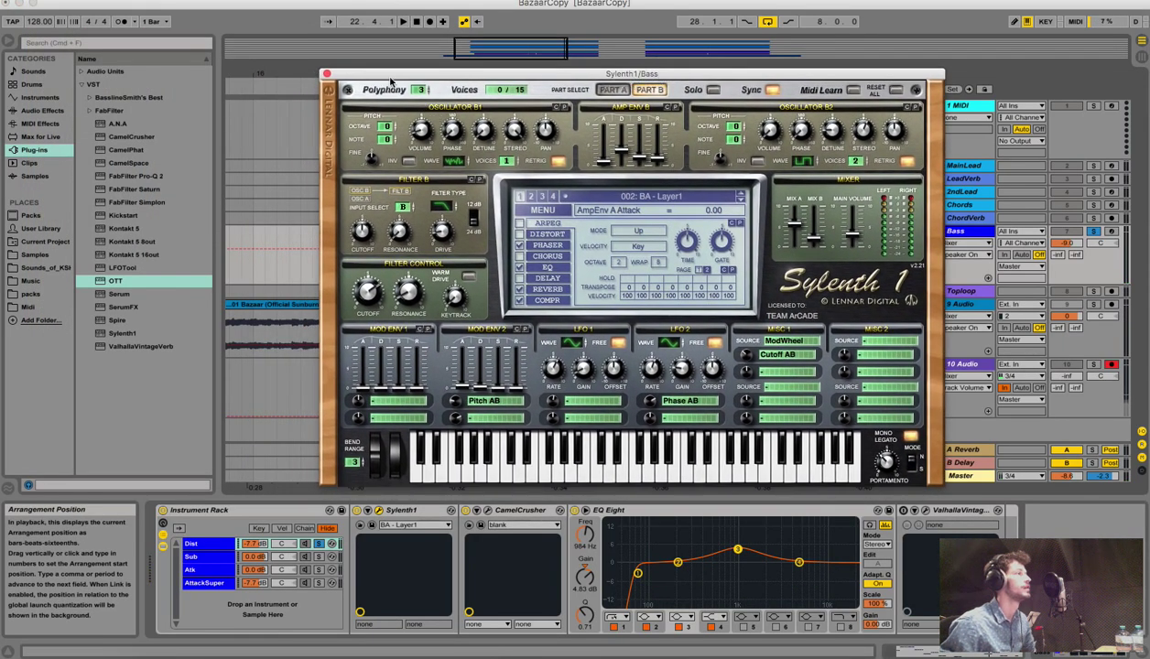
left_click(327, 74)
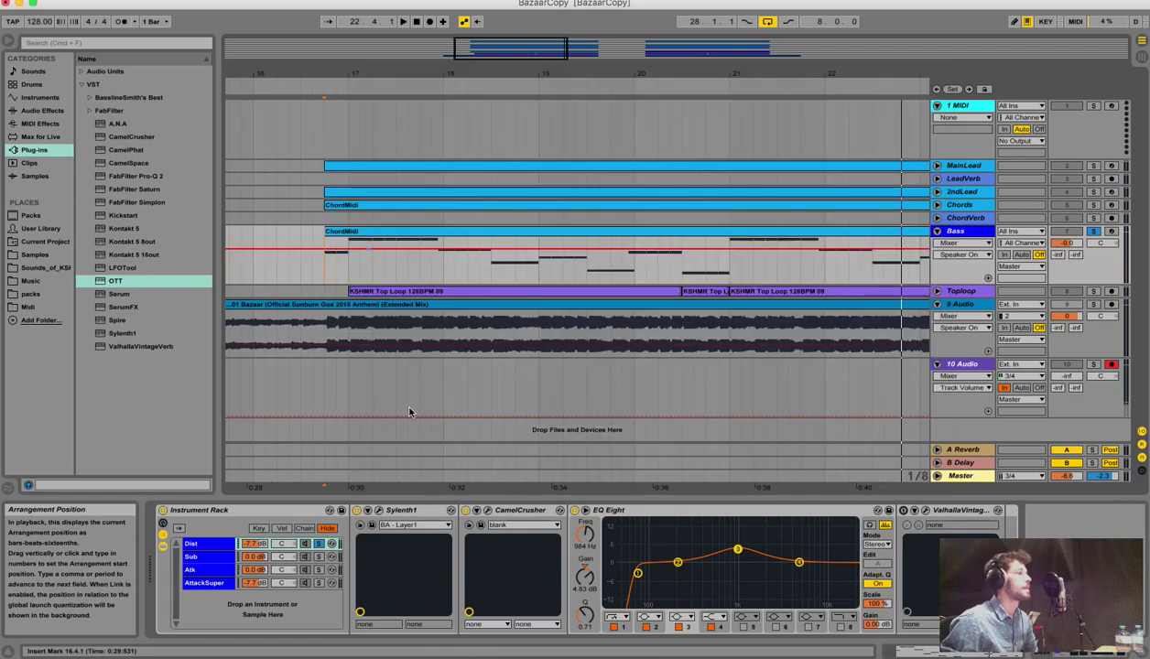
Inspect the Dist chain's CamelCrusher settings, close its window, and examine the EQ Eight curve
left_click(488, 515)
left_click(384, 80)
left_click_drag(383, 81, 620, 189)
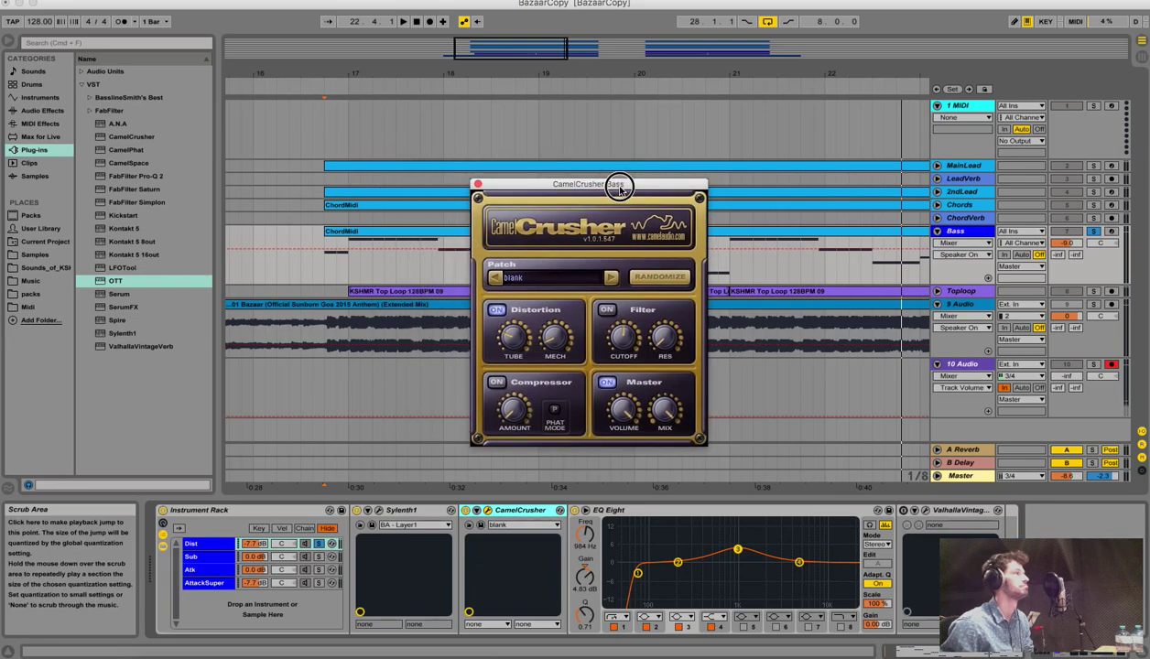
left_click_drag(486, 187, 490, 189)
left_click(485, 185)
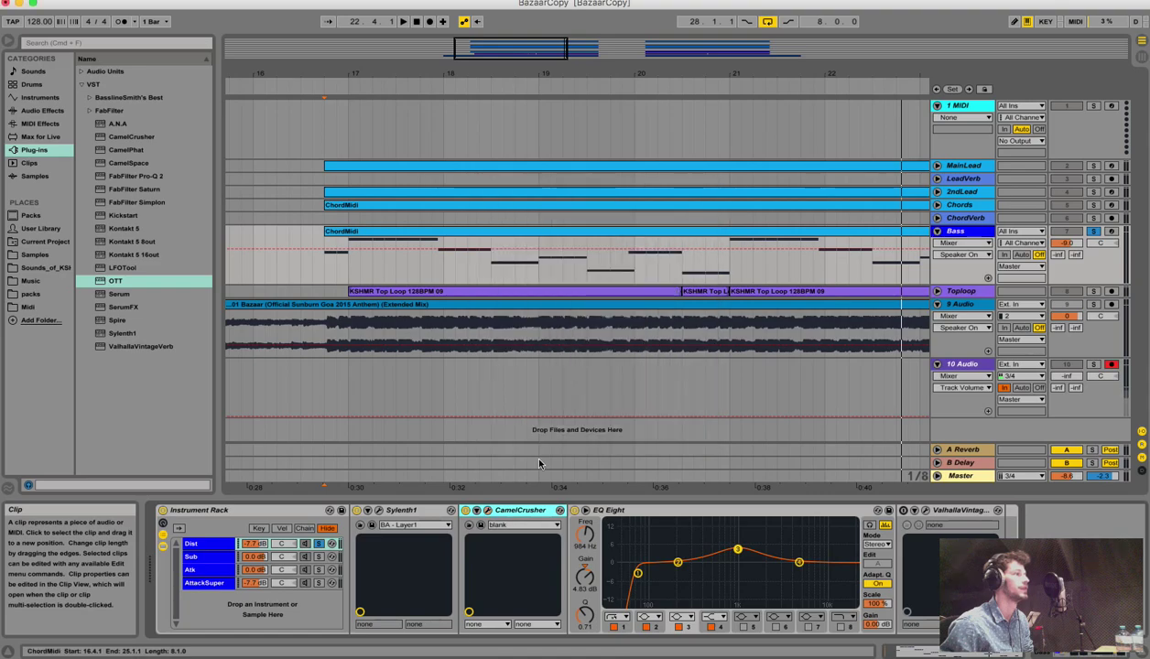
left_click(654, 513)
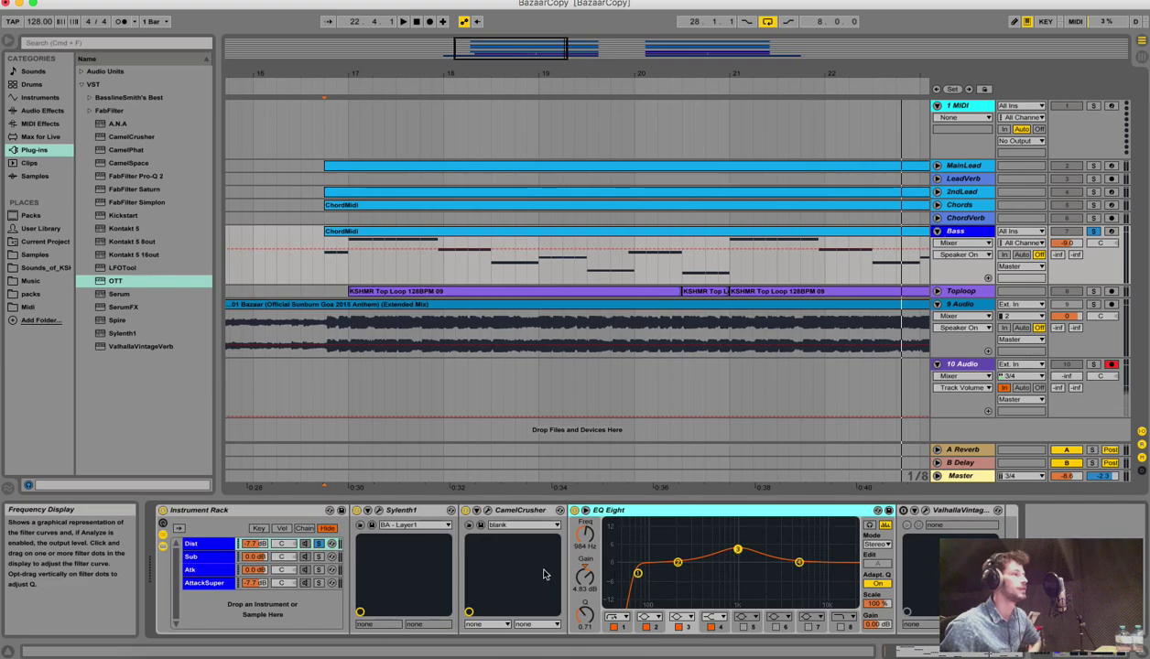
Unsolo the Dist chain, solo and play the Atk chain, and open its Sylenth1 window
left_click(319, 544)
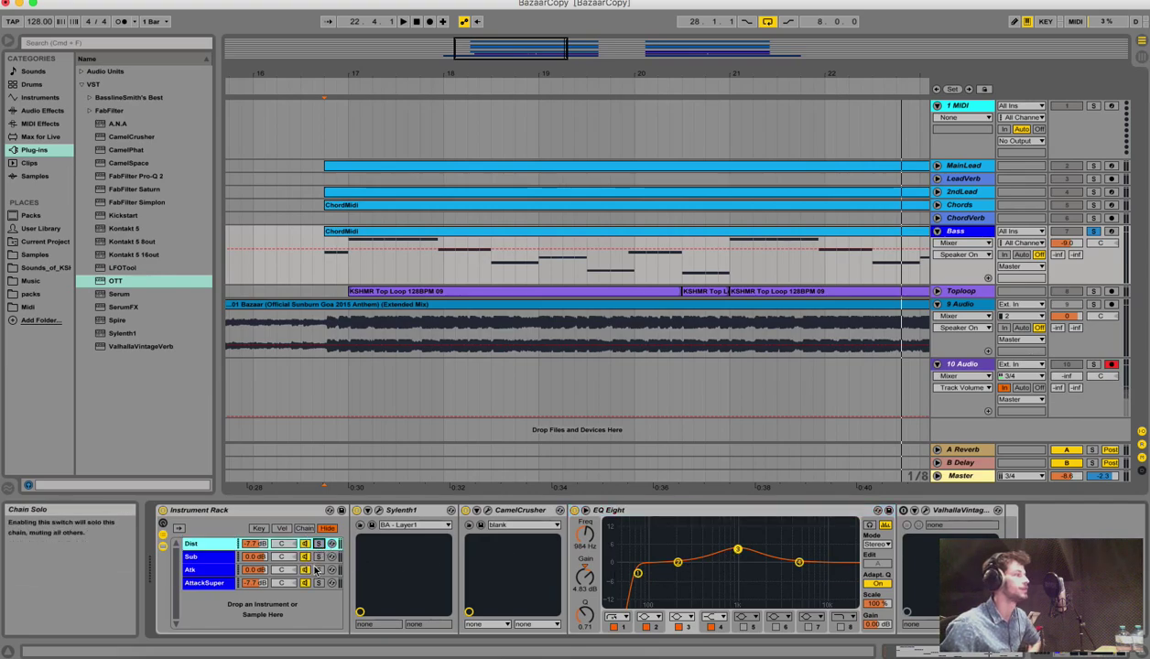
left_click(319, 570)
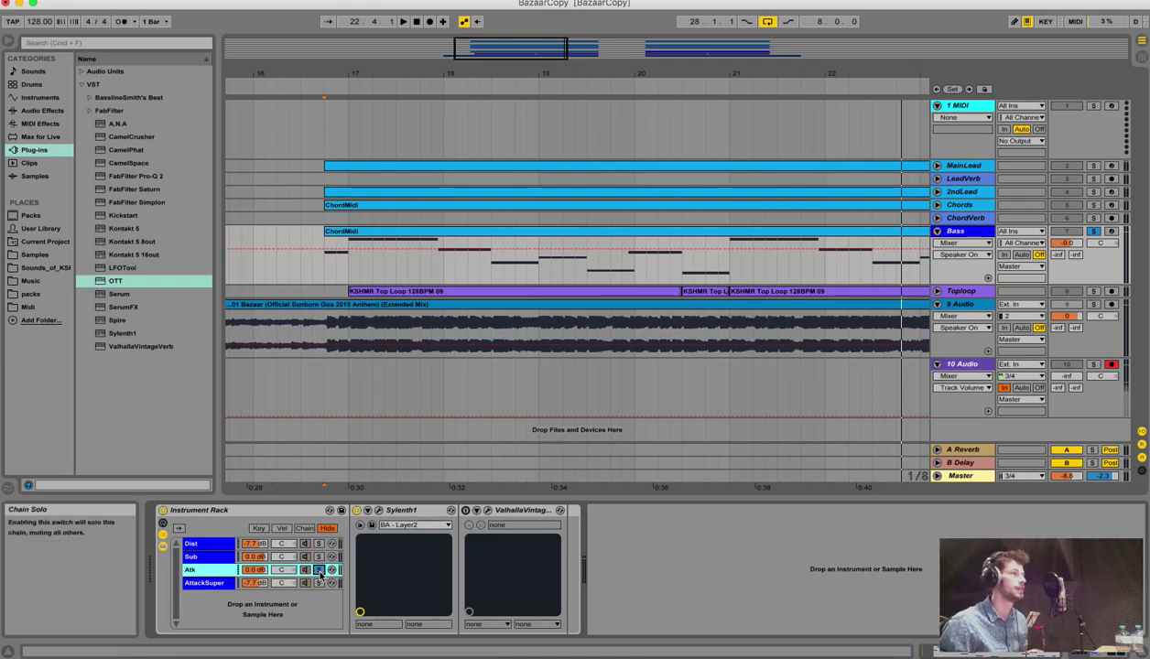
key("space")
left_click(379, 511)
left_click(303, 52)
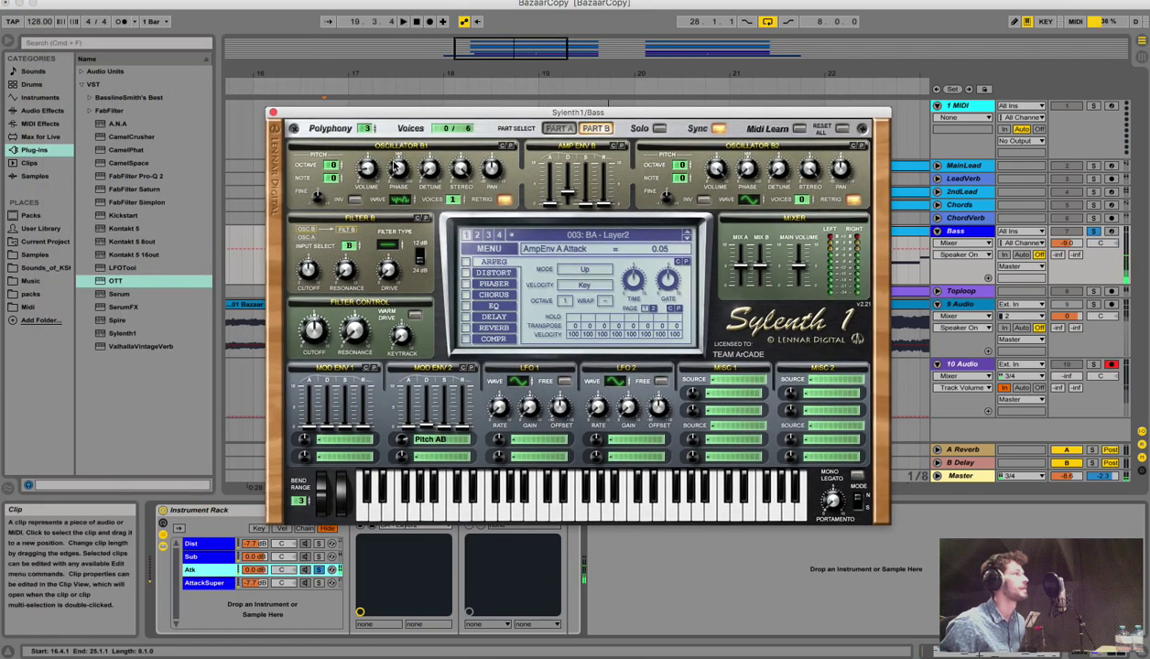
Compare Part A and Part B of the Atk chain's Sylenth1, and examine Mod Env 2's Pitch AB destination
left_click(561, 130)
left_click(595, 129)
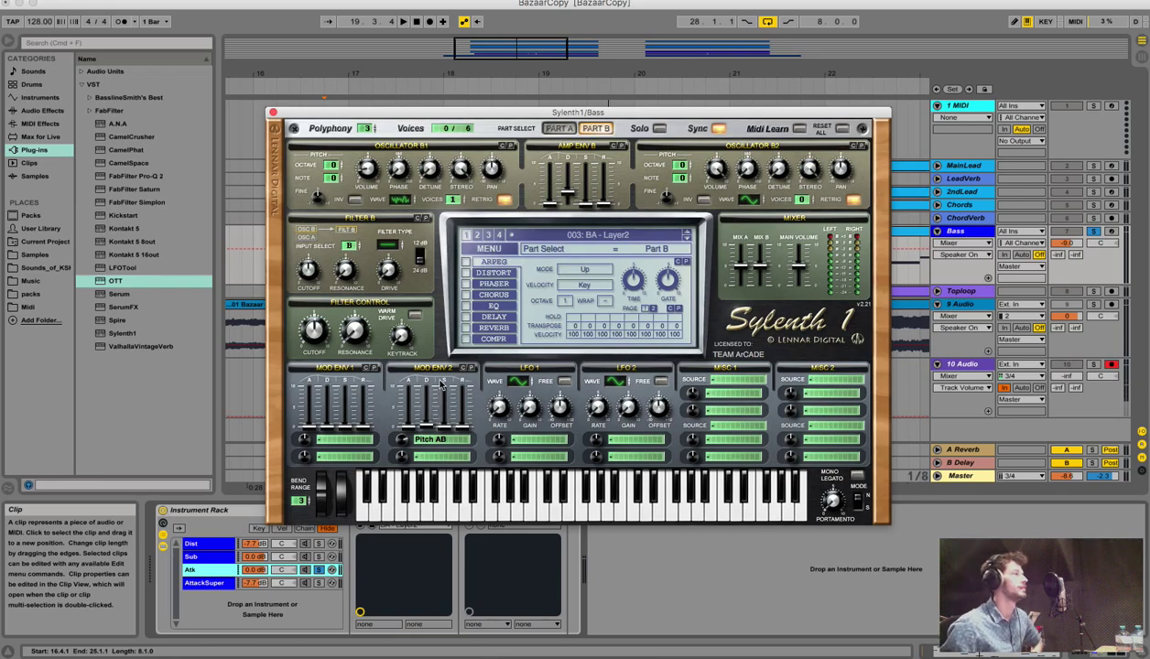
left_click(432, 440)
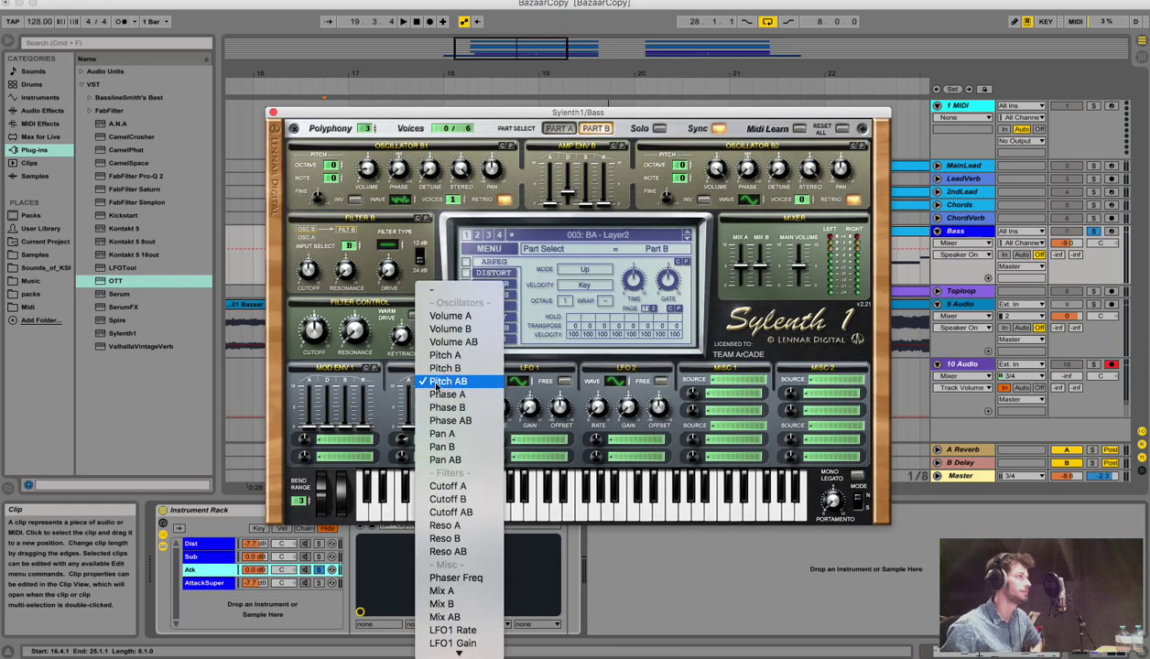
left_click(436, 383)
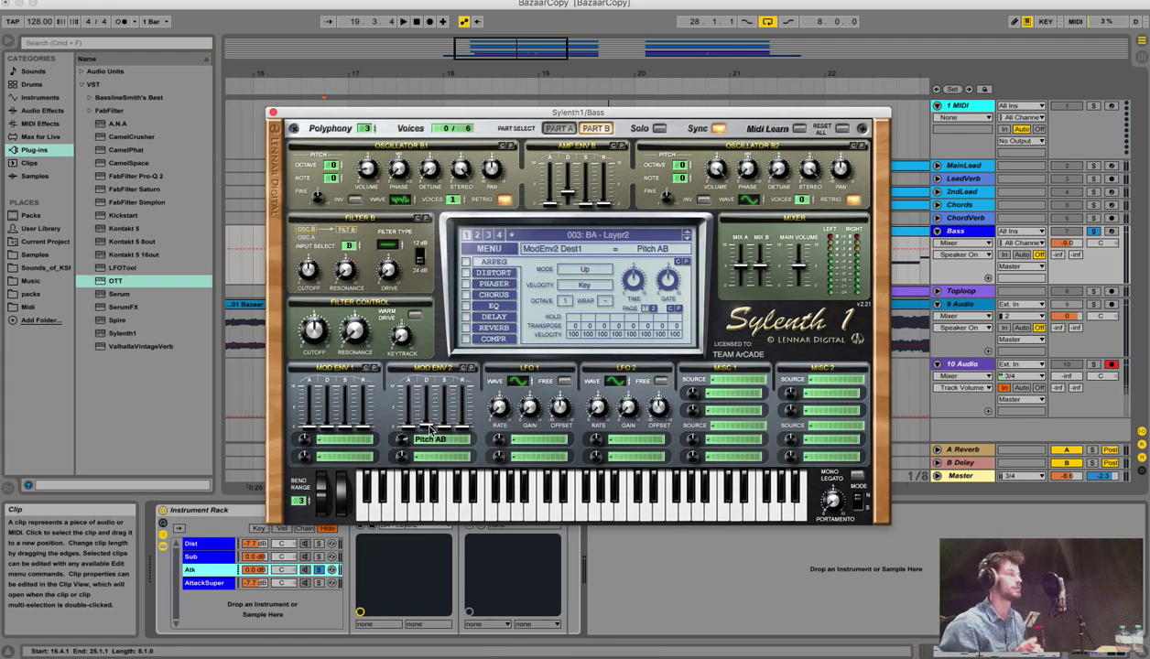
Set Mod Env 2's decay to 0.92 while auditioning the Atk layer, and close the Sylenth1 window
key("space")
left_click(430, 420)
mouse_move(430, 420)
left_mouse_down()
mouse_move(431, 373)
mouse_move(447, 396)
mouse_move(421, 403)
mouse_move(429, 383)
mouse_move(427, 456)
mouse_move(423, 402)
left_mouse_up()
key("space")
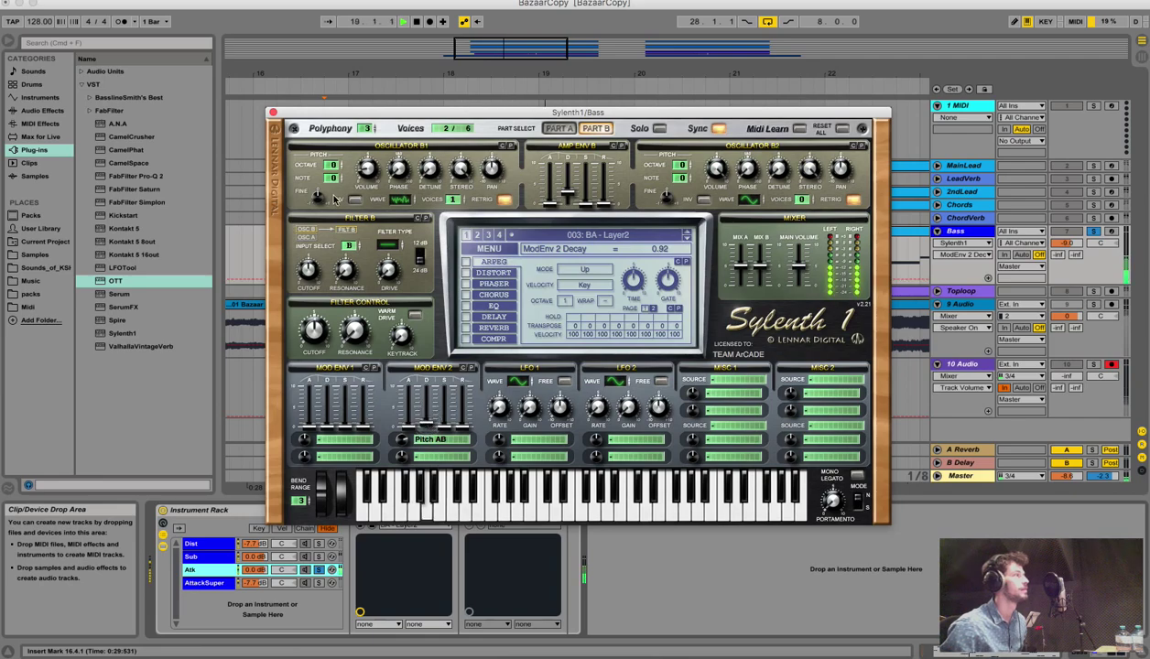
left_click(272, 112)
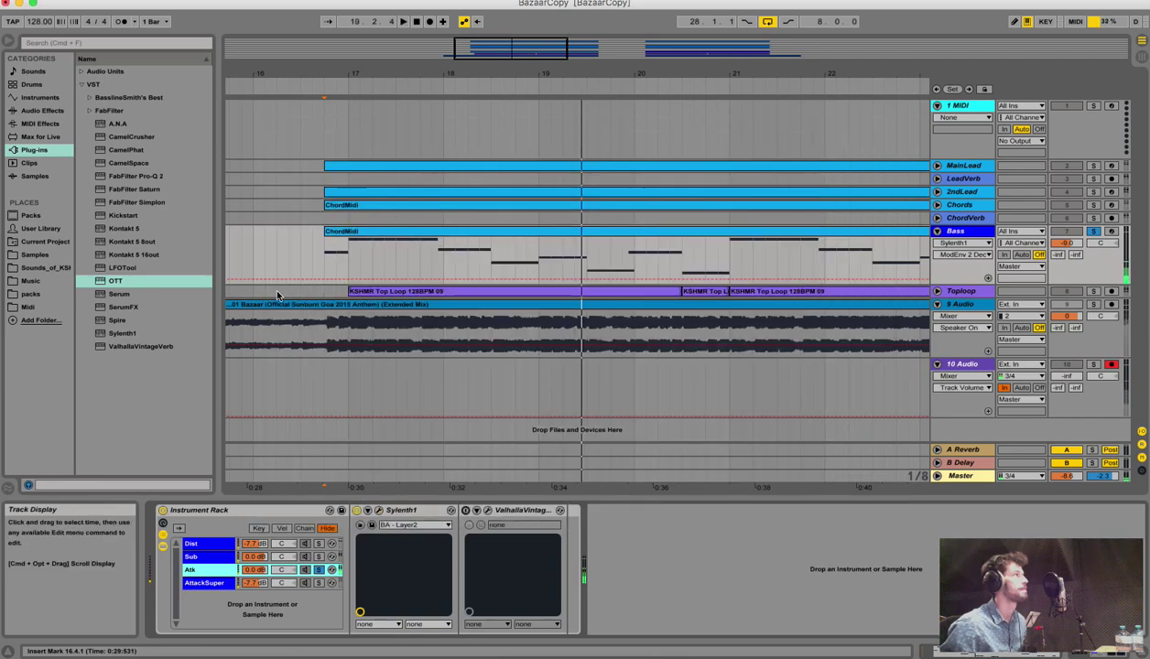
Audition the AttackSuper chain against the Dist chain by soloing each in turn during playback
left_click(319, 584)
key("space")
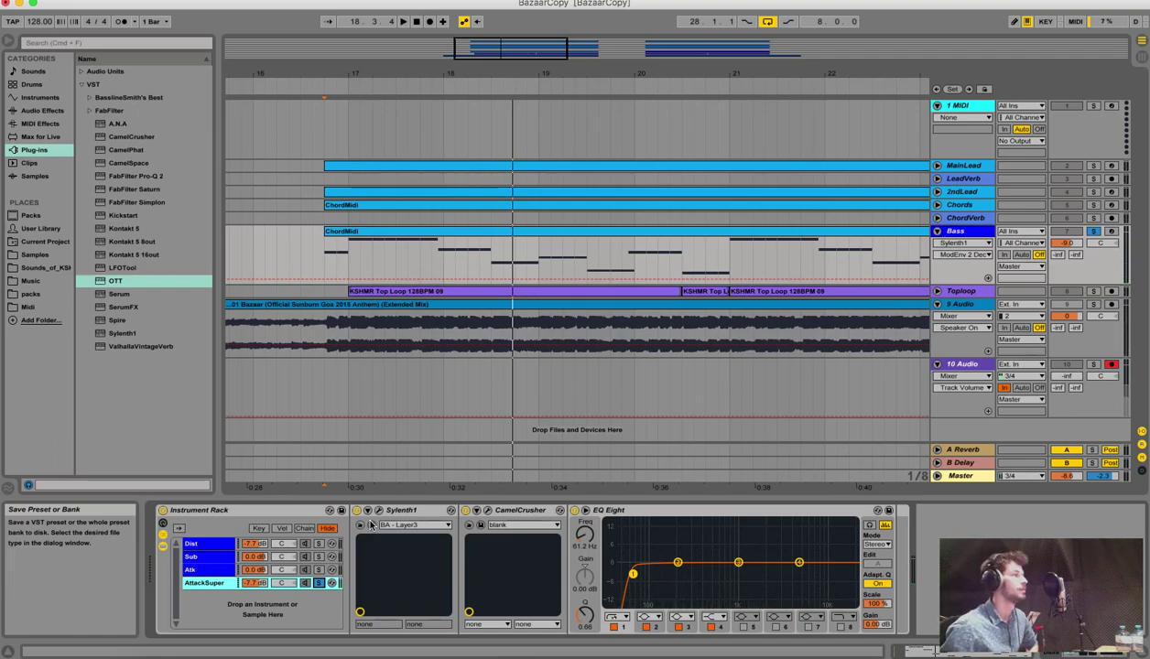
left_click(320, 544)
key("space")
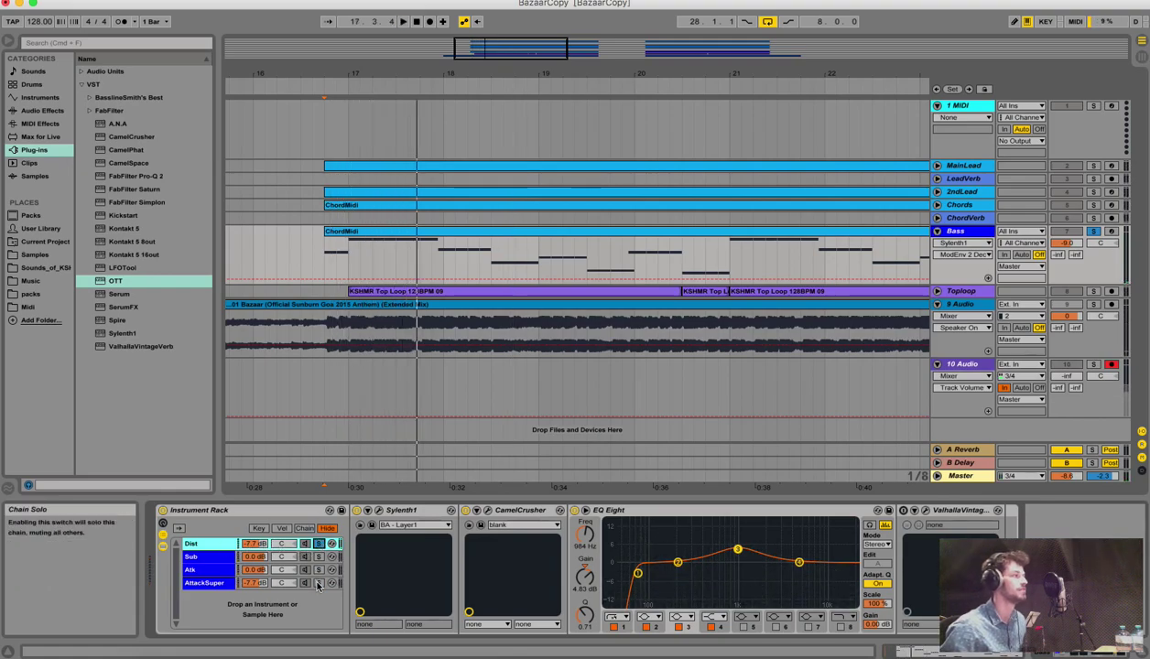
left_click(319, 583)
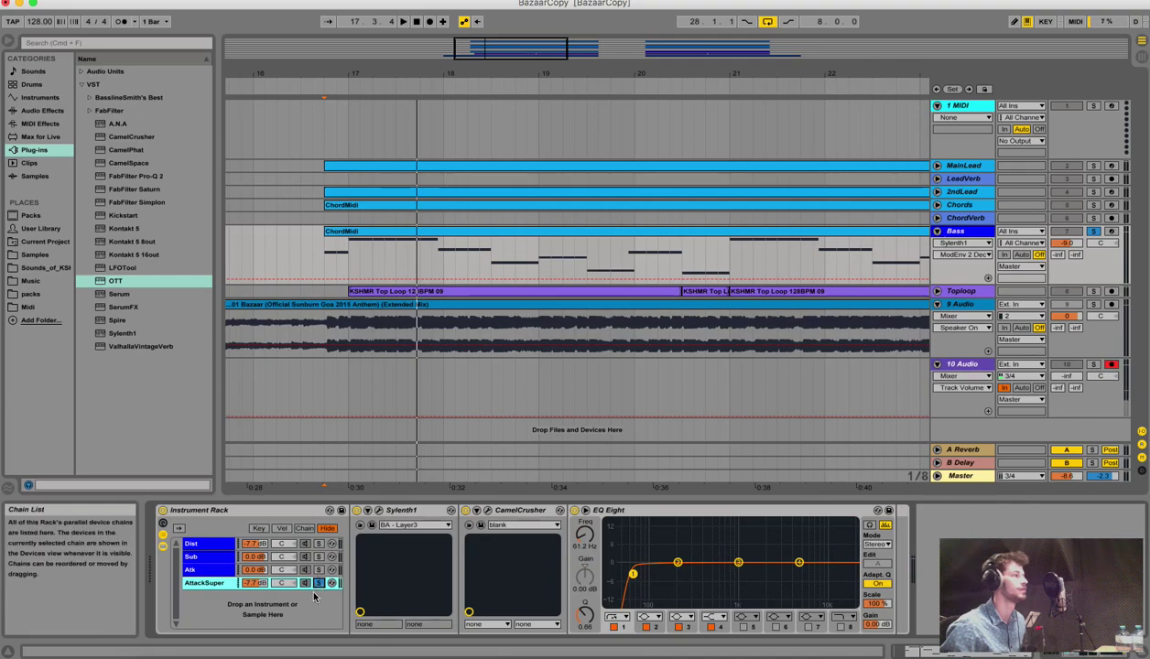
Clear all chain solos in the Bass rack and play the full layered bass from 16.4.1
left_click(319, 557)
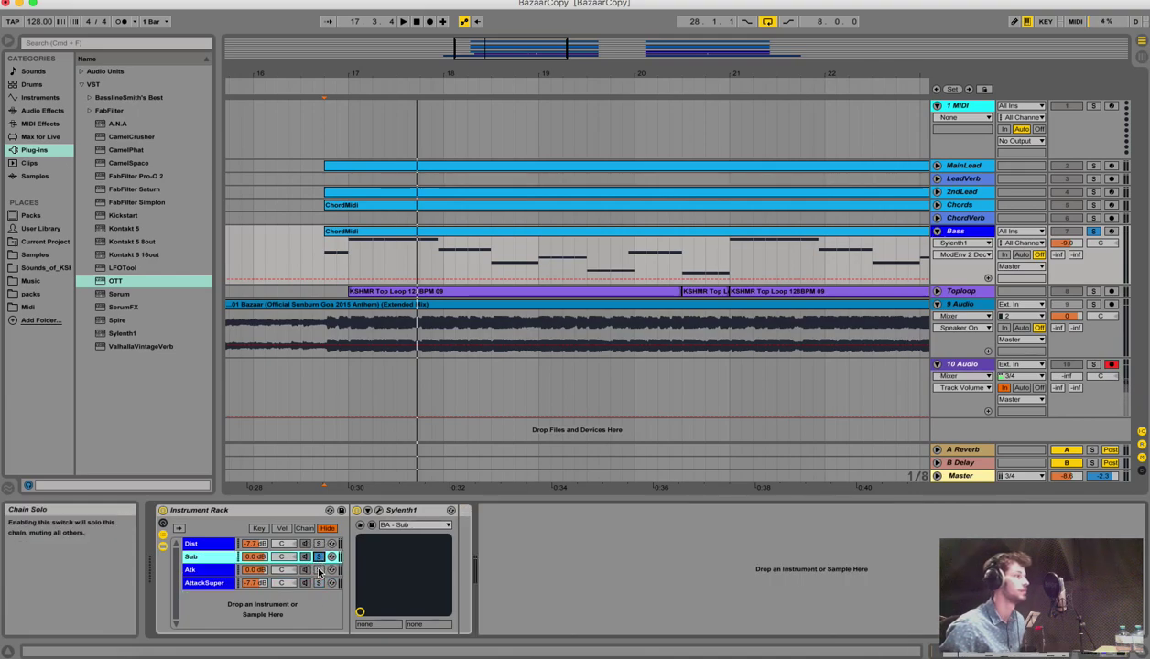
left_click(319, 569)
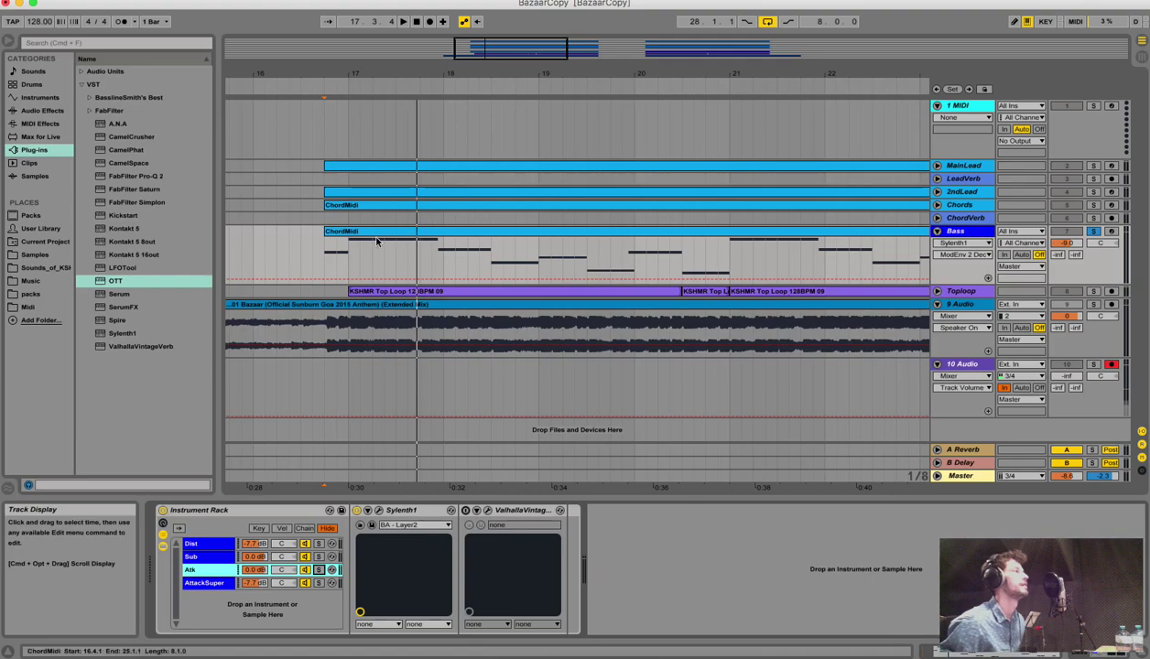
left_click_drag(367, 72, 365, 196)
key("space")
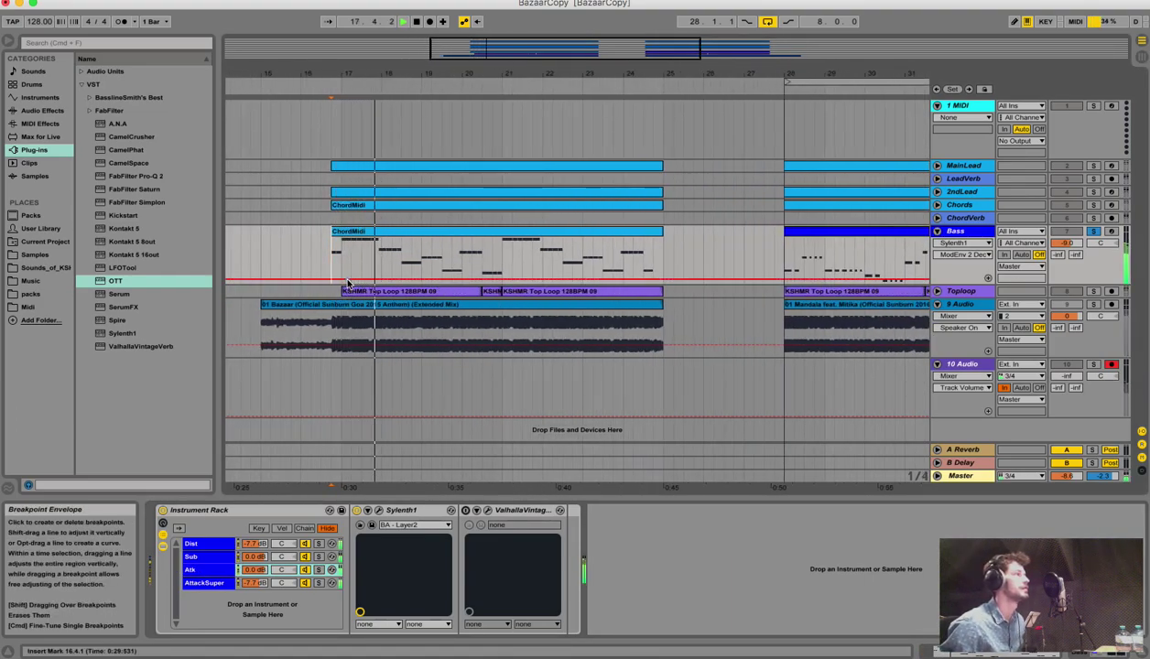
key("space")
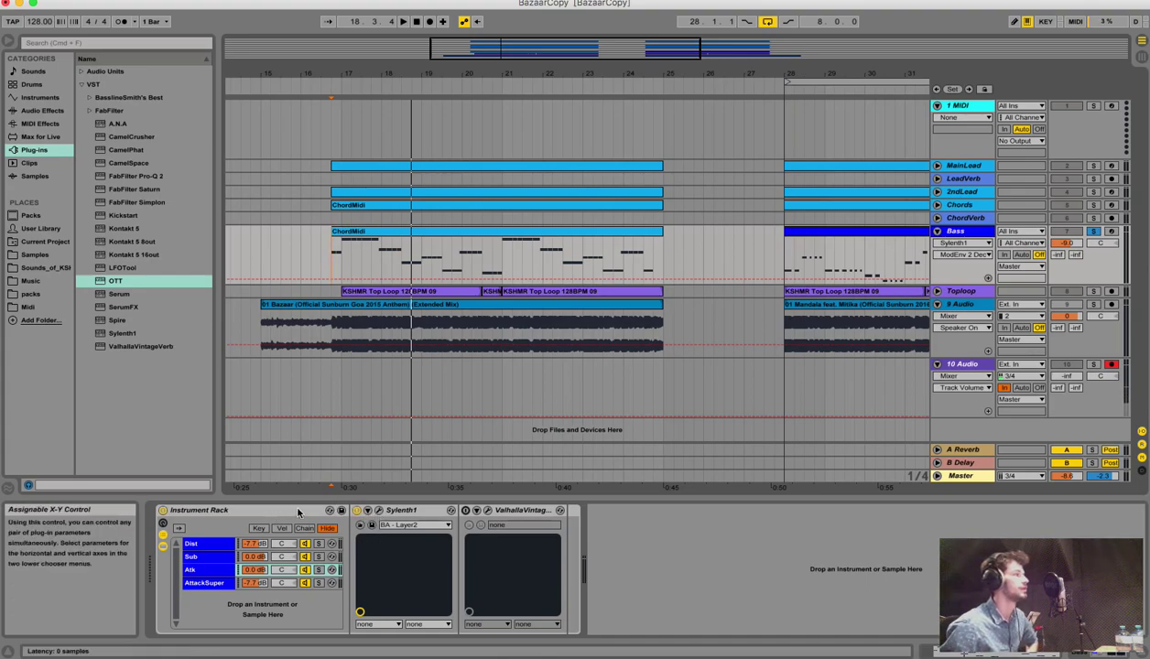
View the preset list in the Atk chain's Sylenth1 without changing the preset, and close the plug-in window
left_click(379, 510)
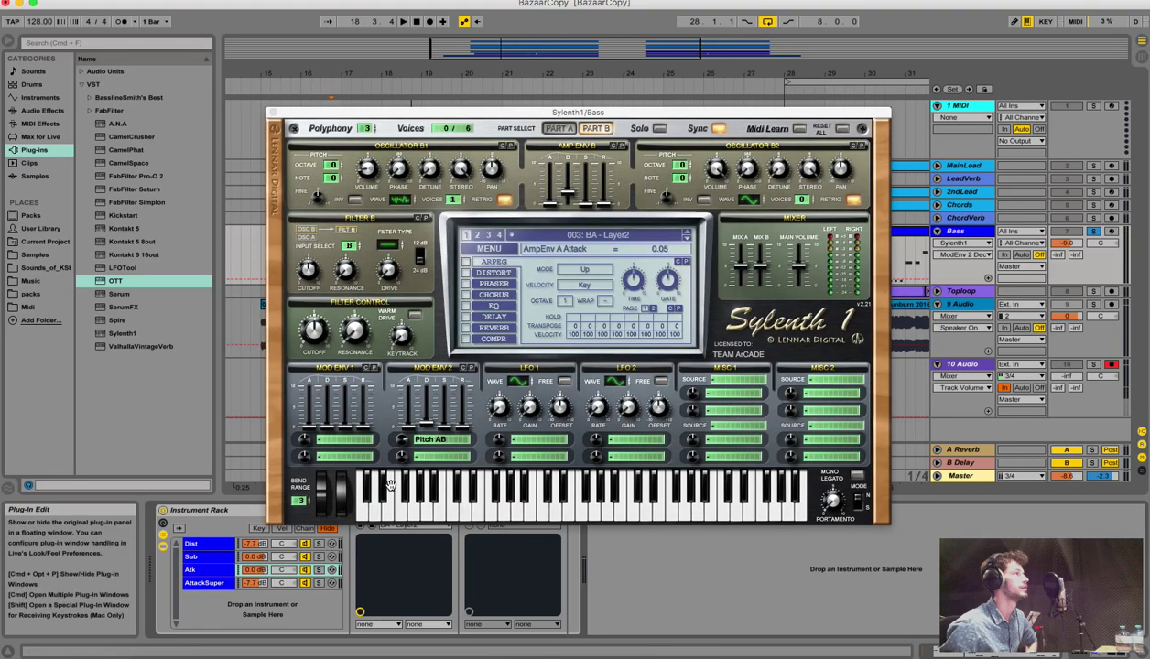
left_click(536, 236)
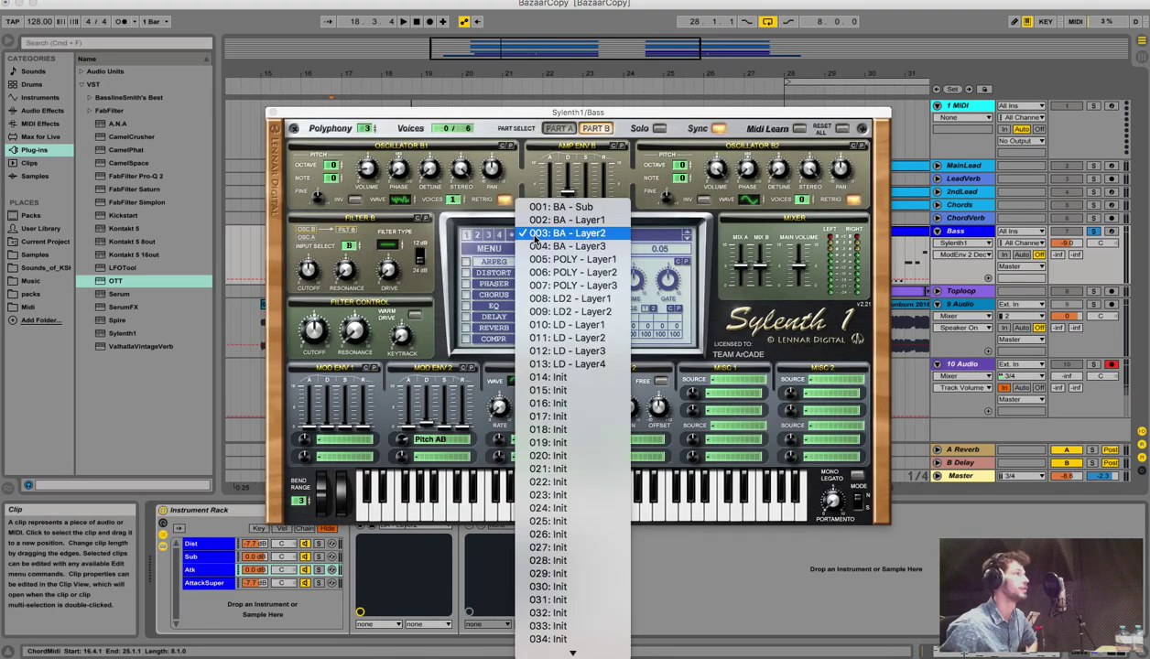
left_click(658, 235)
left_click(271, 113)
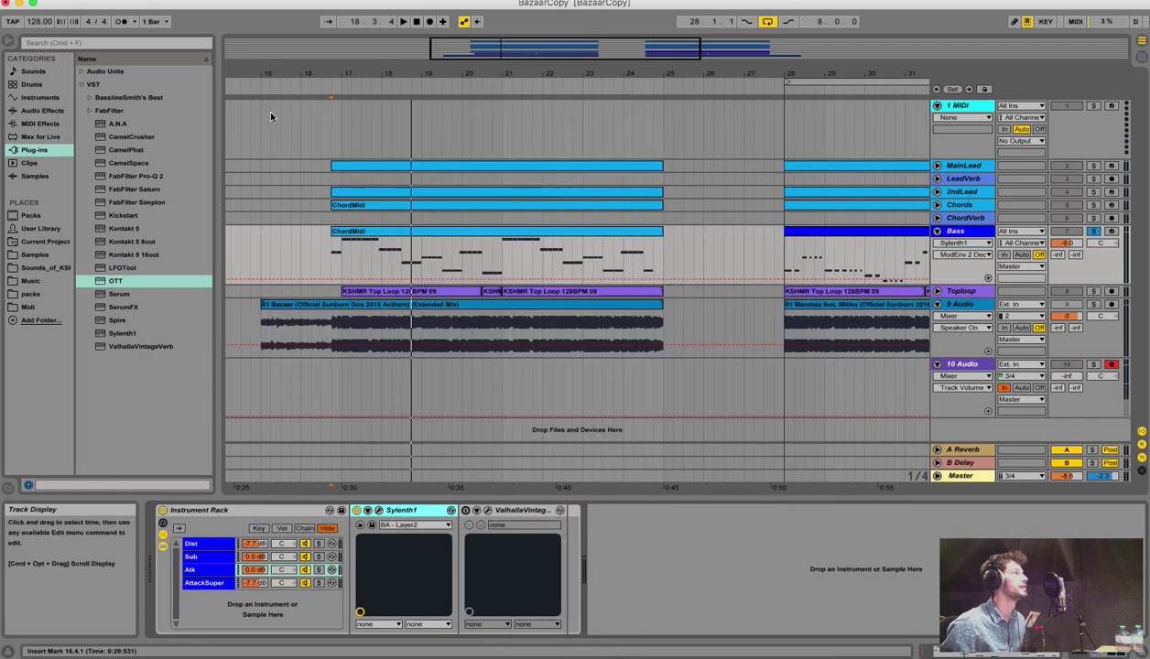
Fold the Bass track, and solo and unfold the Chords track
left_click(349, 249)
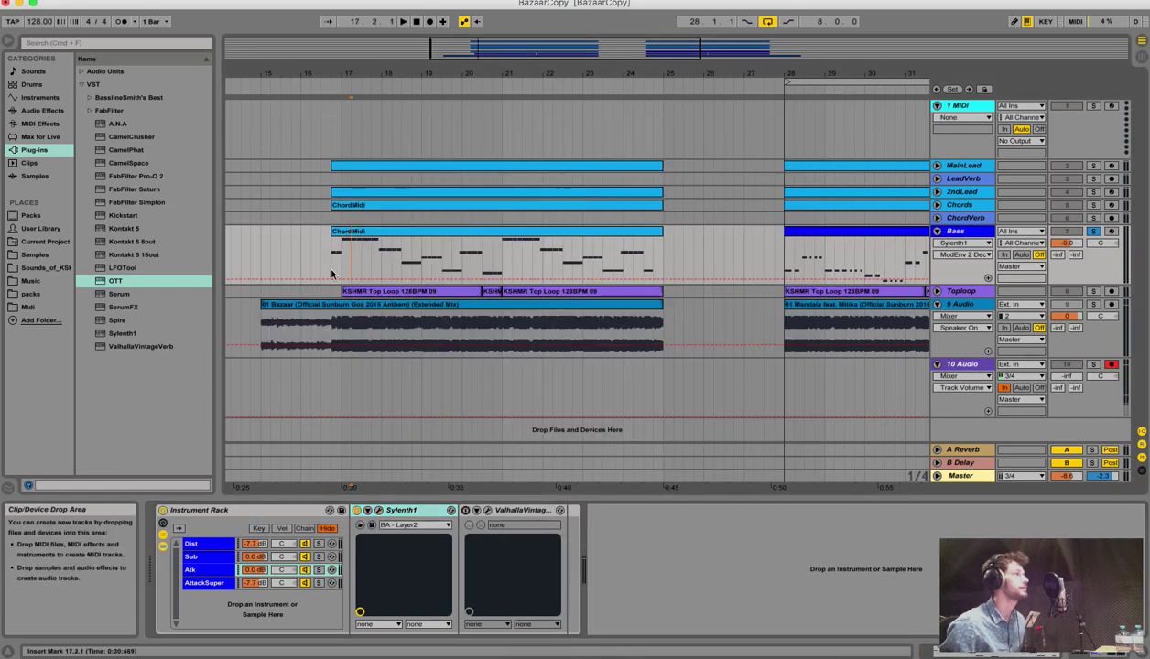
left_click(936, 235)
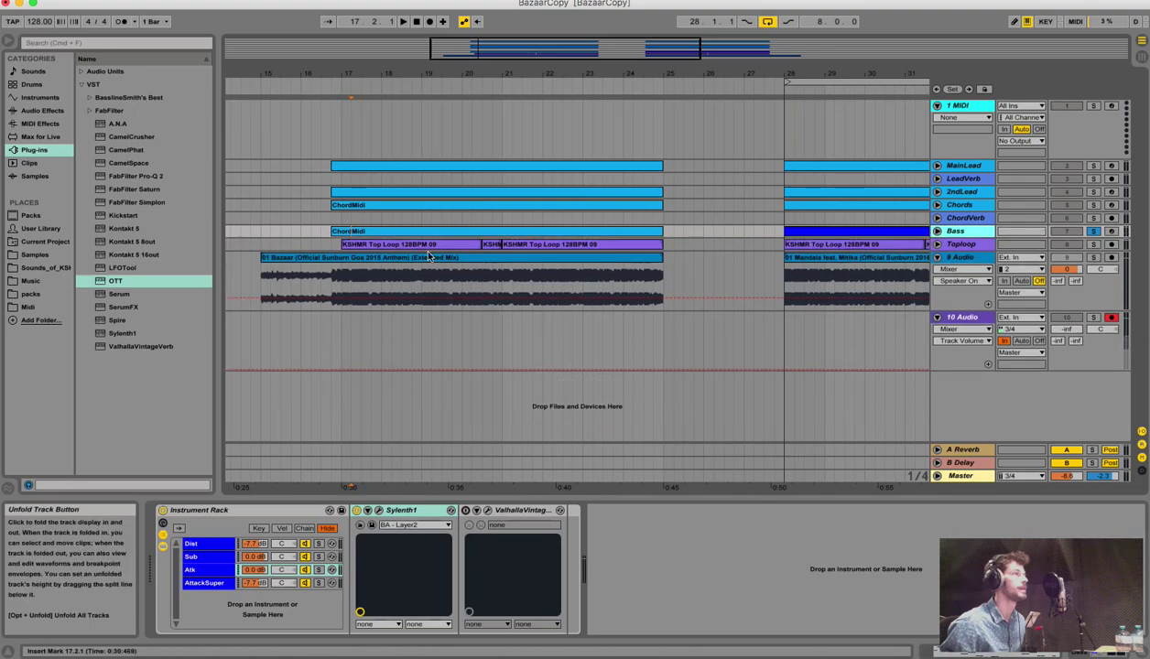
left_click(331, 218)
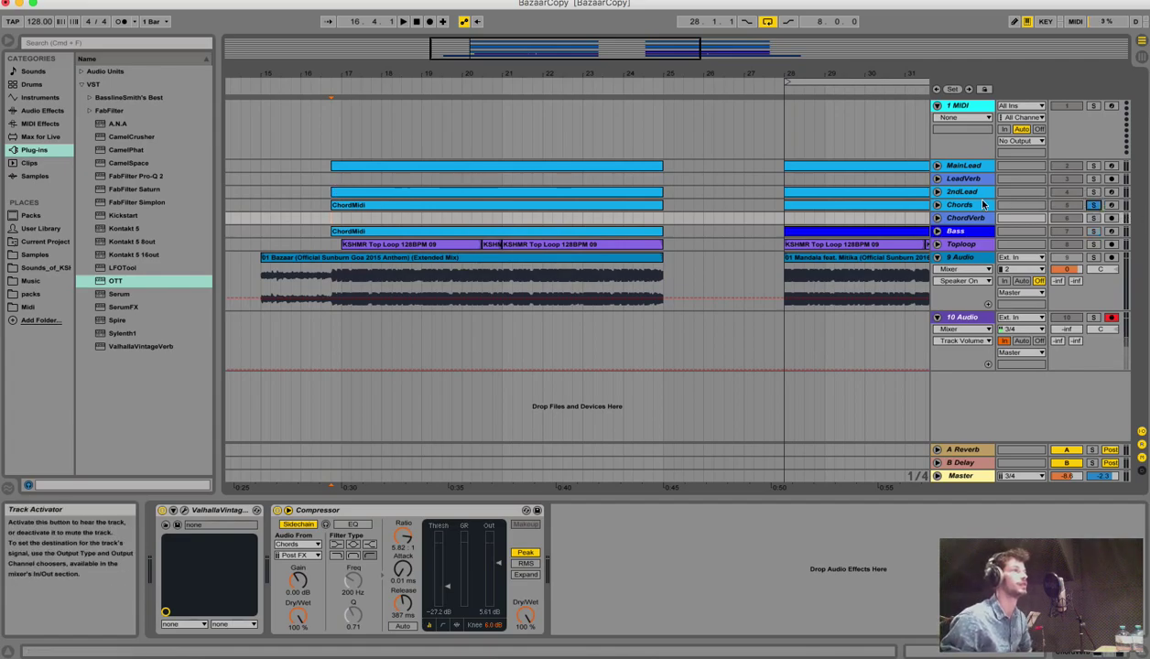
left_click(939, 208)
left_click(936, 205)
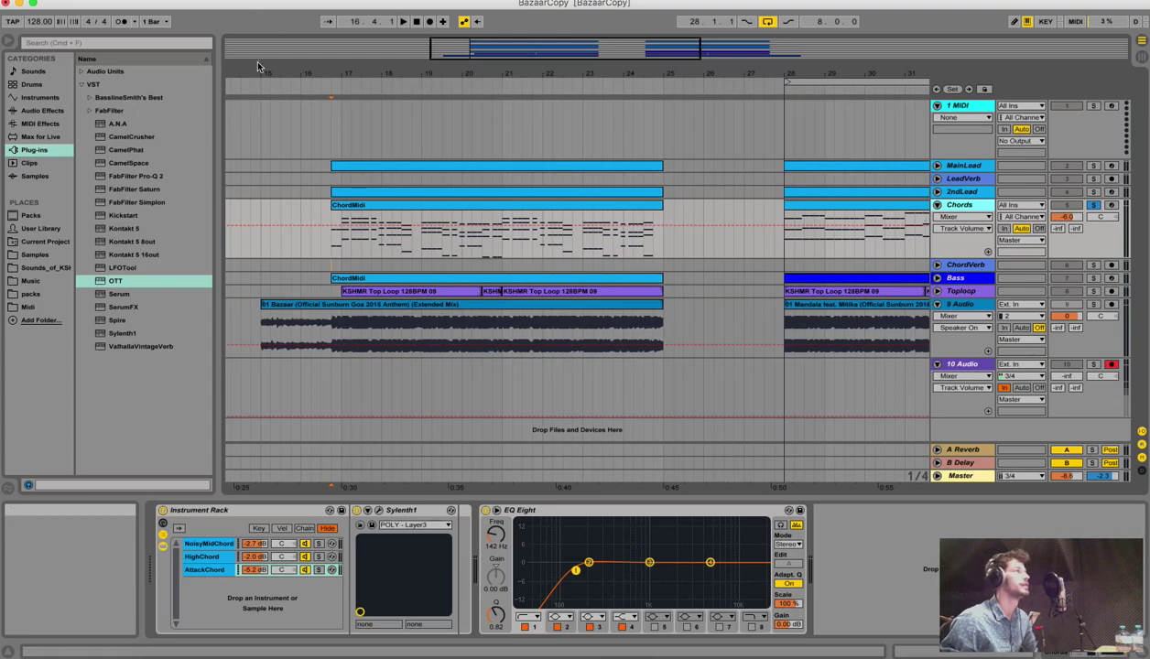
Play the soloed Chords part from 16.4.1, and show the ChordVerb track's devices
left_click_drag(549, 75, 362, 246)
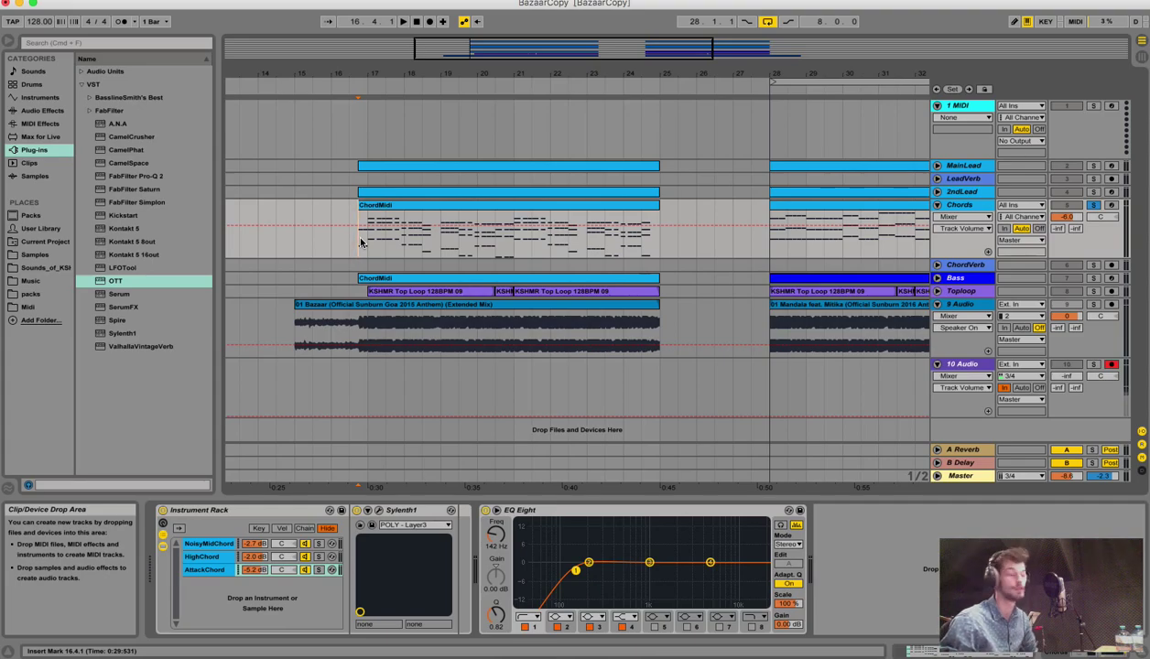
mouse_move(362, 78)
left_mouse_down()
mouse_move(321, 87)
mouse_move(351, 59)
left_mouse_up()
key("space")
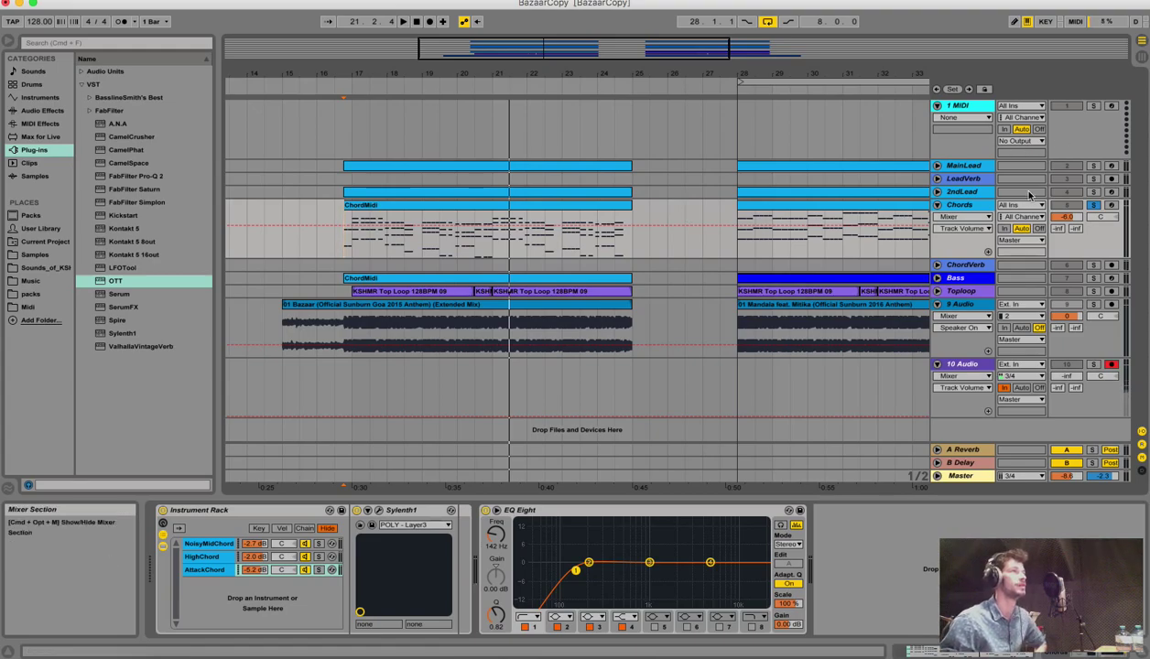
left_click(976, 264)
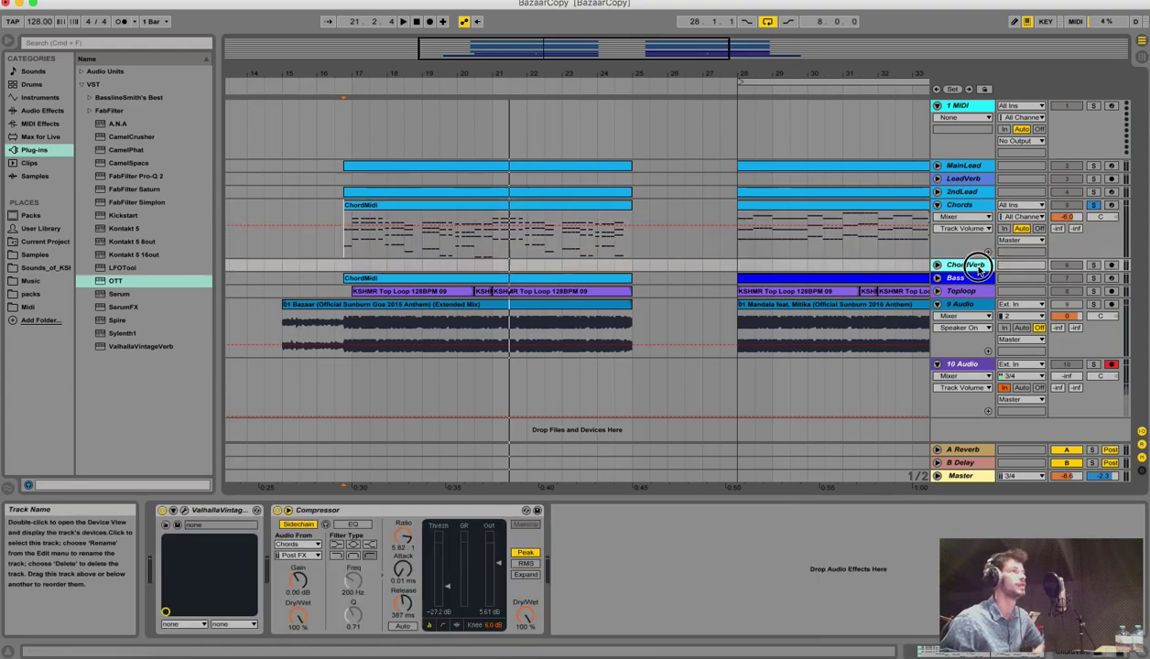
Show the Chords track's devices, solo the NoisyMidChord chain in its rack and play that layer from 16.4.1
left_click(966, 206)
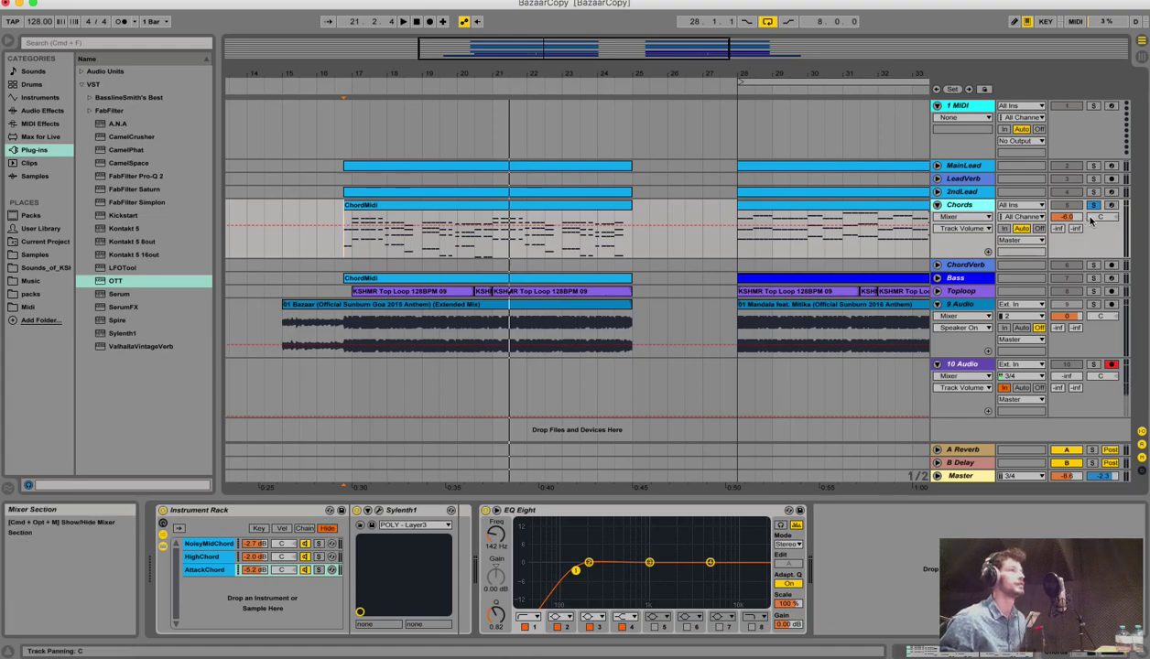
left_click(956, 207)
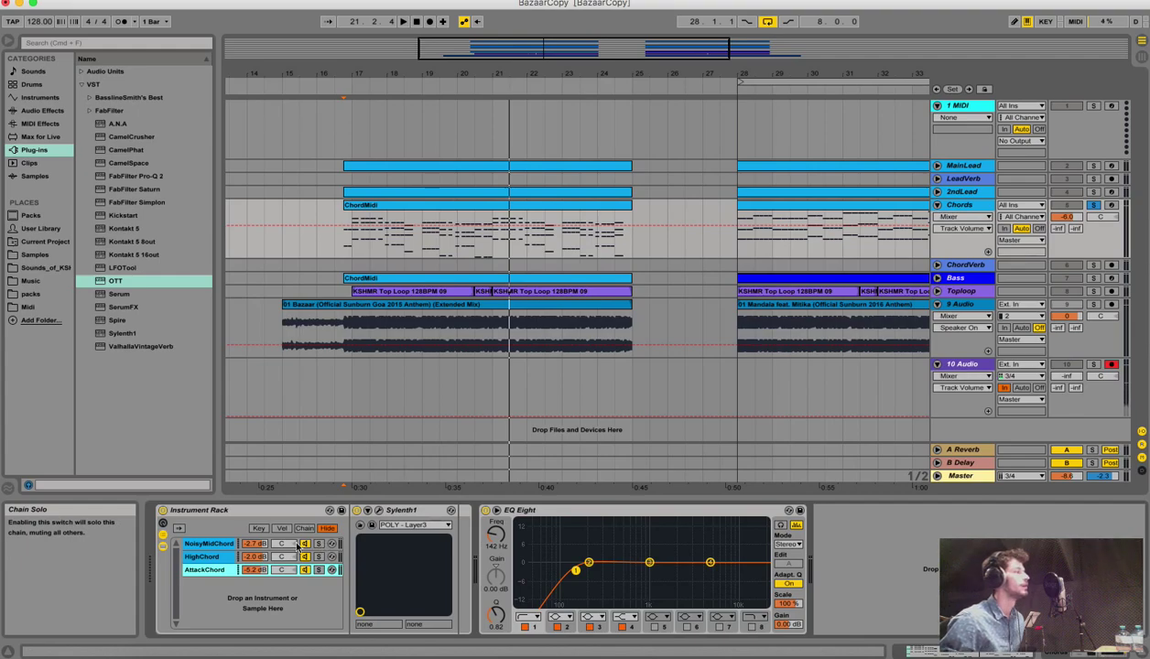
left_click(224, 547)
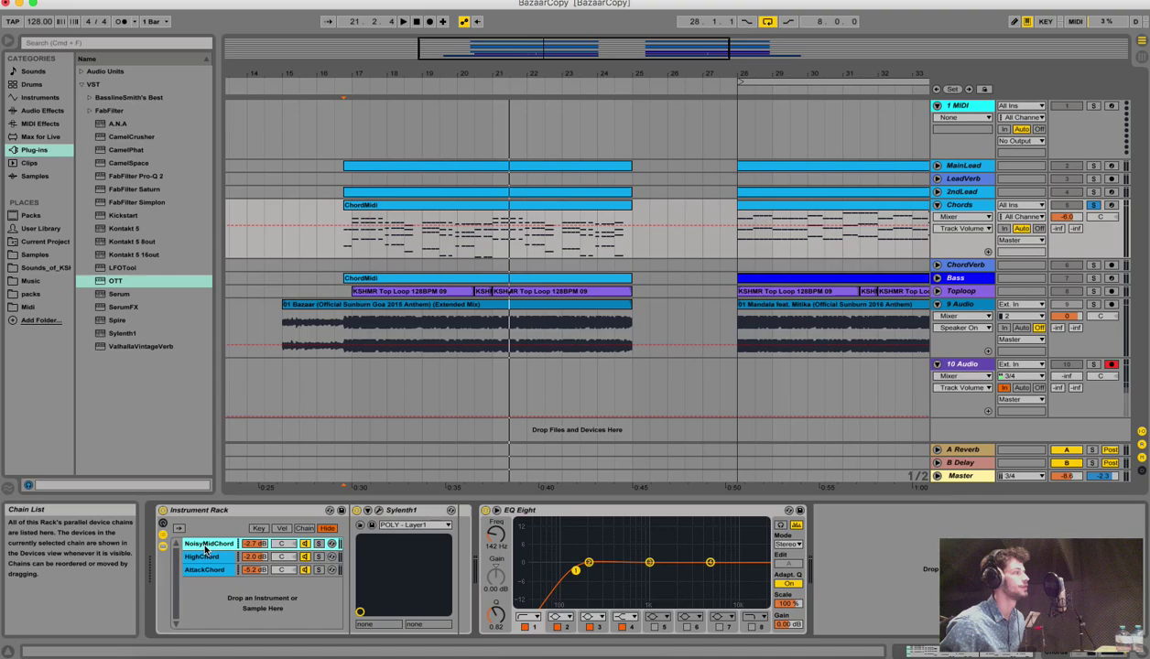
left_click(317, 546)
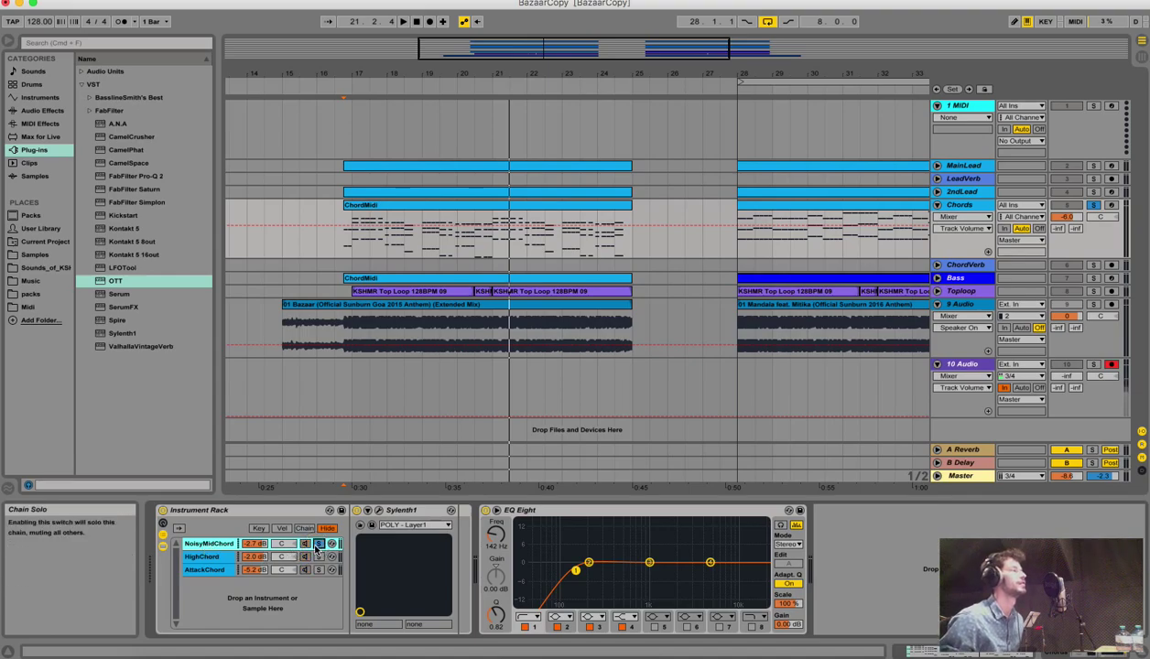
key("space")
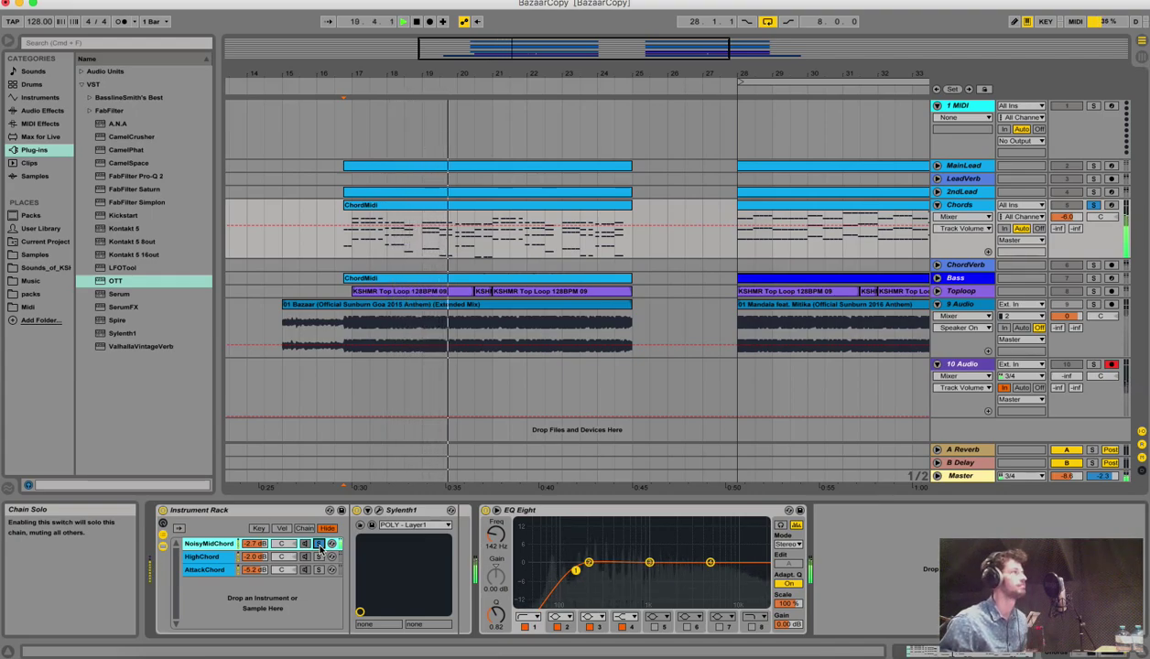
Open the NoisyMidChord chain's Sylenth1, check Part A's amp envelope and play the layer from 16.4.1
left_click(382, 513)
key("space")
left_click_drag(359, 23, 535, 68)
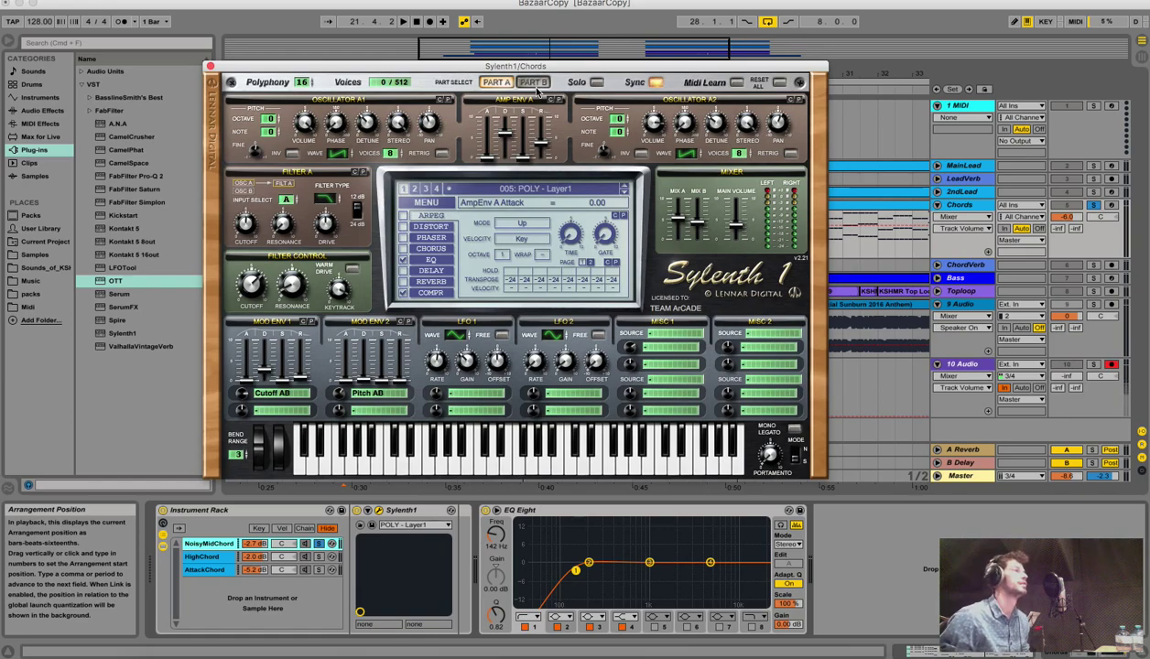
left_click(527, 163)
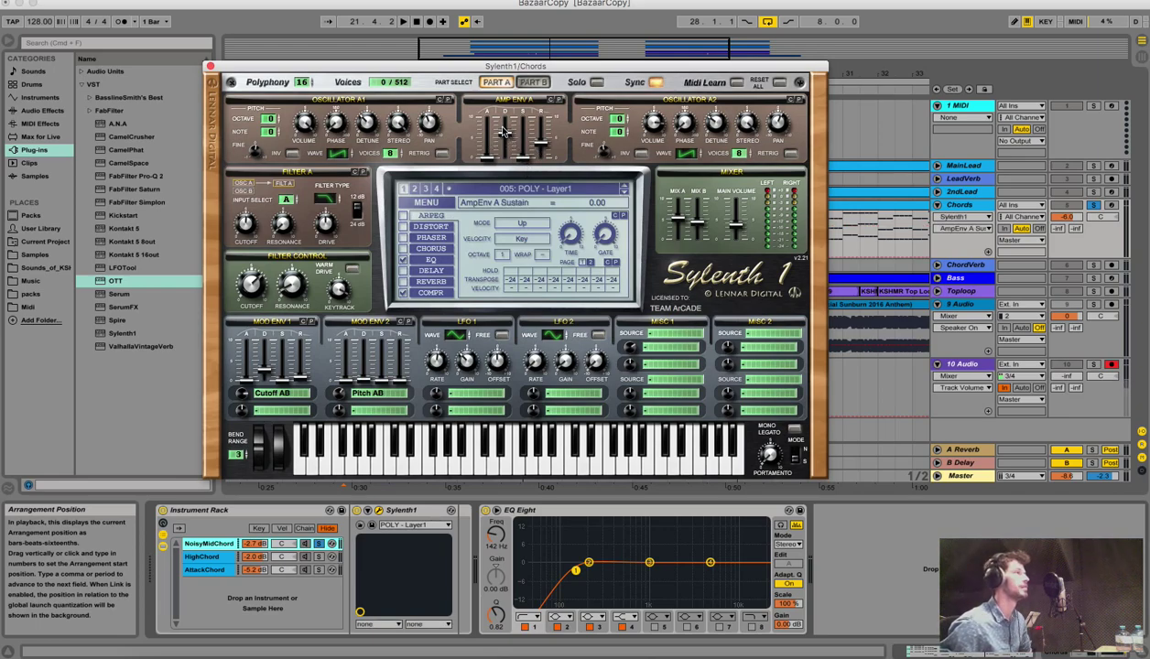
left_click(495, 83)
key("space")
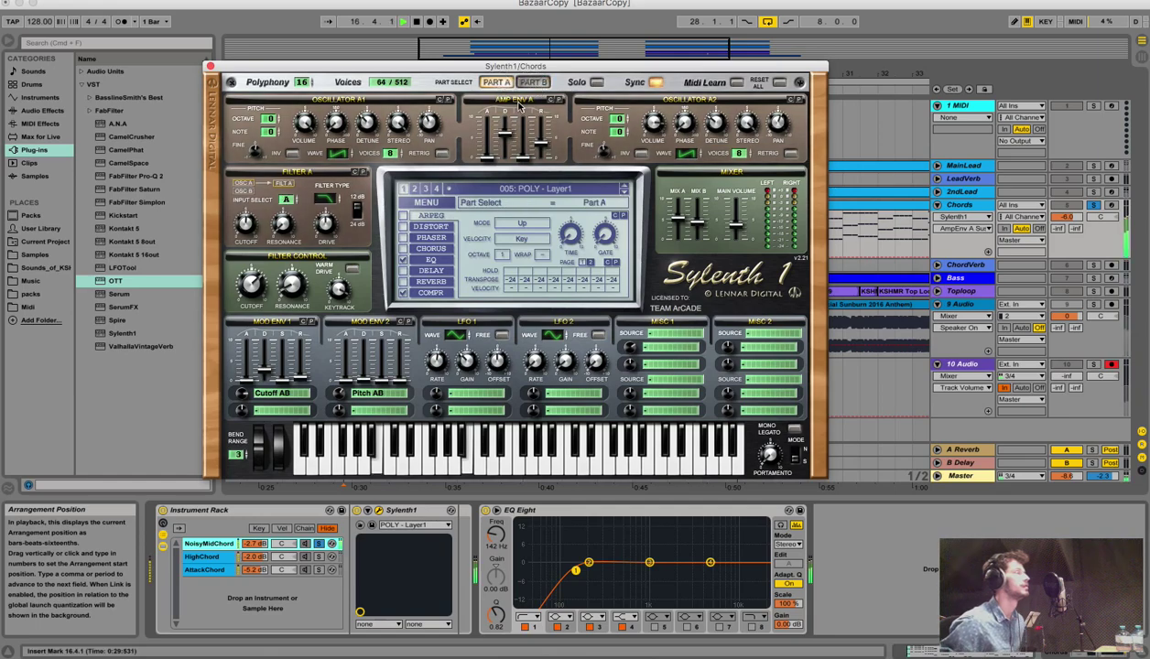
key("space")
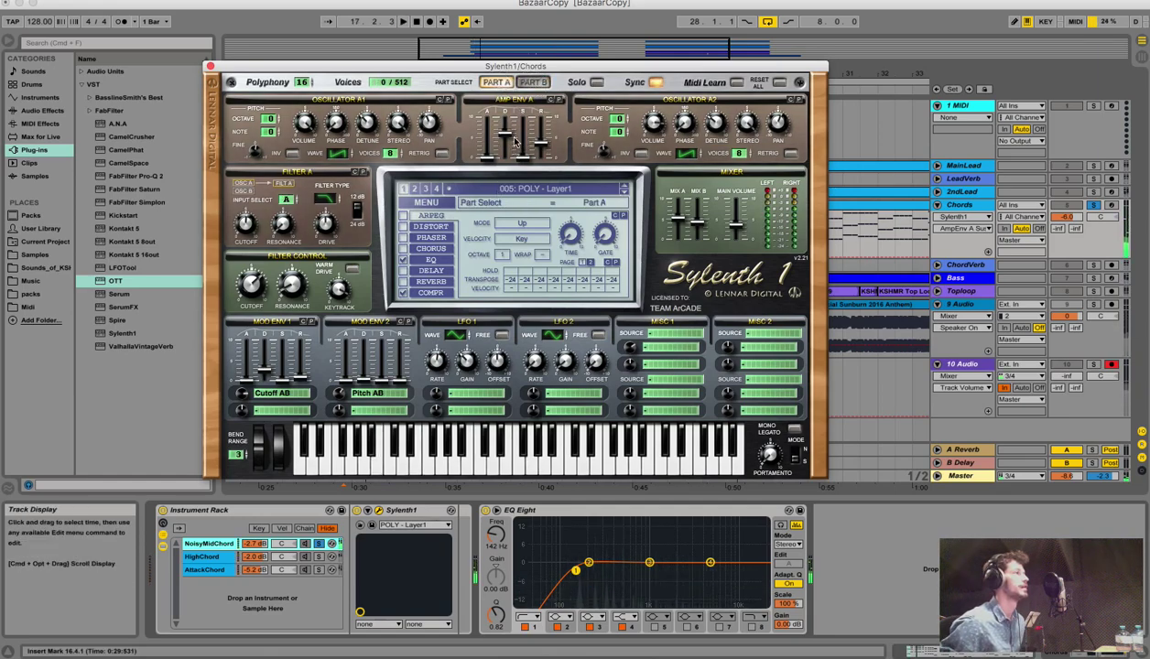
key("space")
Compare the amp envelope decay in Part A and Part B of the NoisyMidChord Sylenth1, and close its window
left_click_drag(505, 137, 505, 176)
left_click(534, 83)
mouse_move(504, 129)
left_mouse_down()
mouse_move(505, 176)
mouse_move(509, 119)
mouse_move(503, 133)
left_mouse_up()
left_click(496, 82)
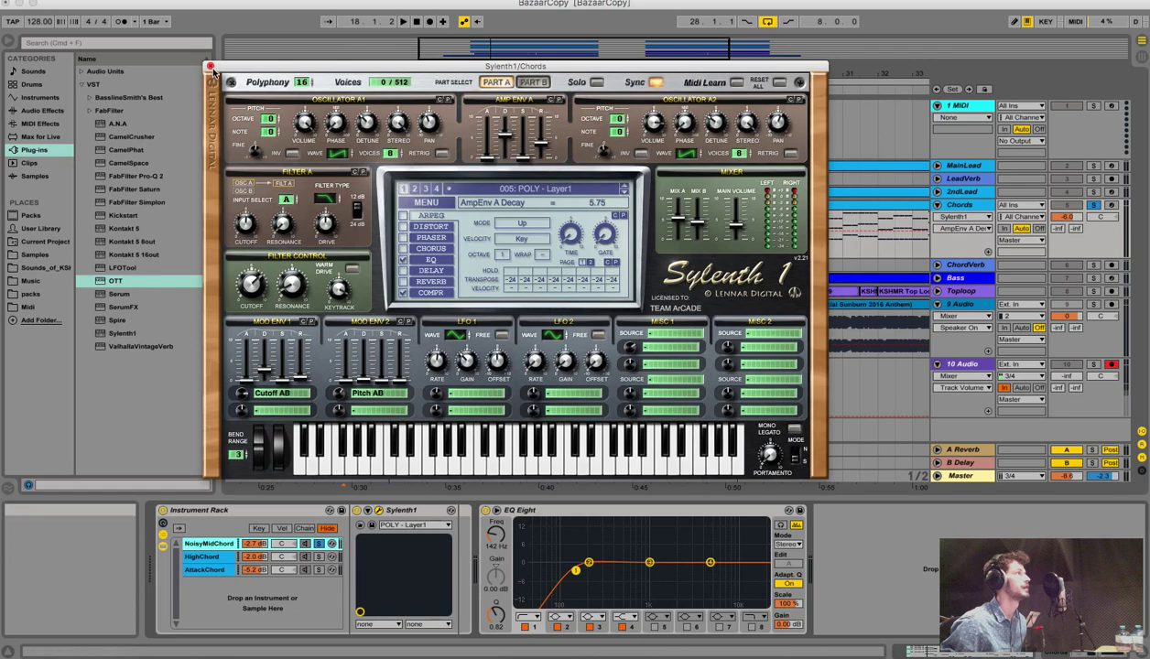
left_click(209, 68)
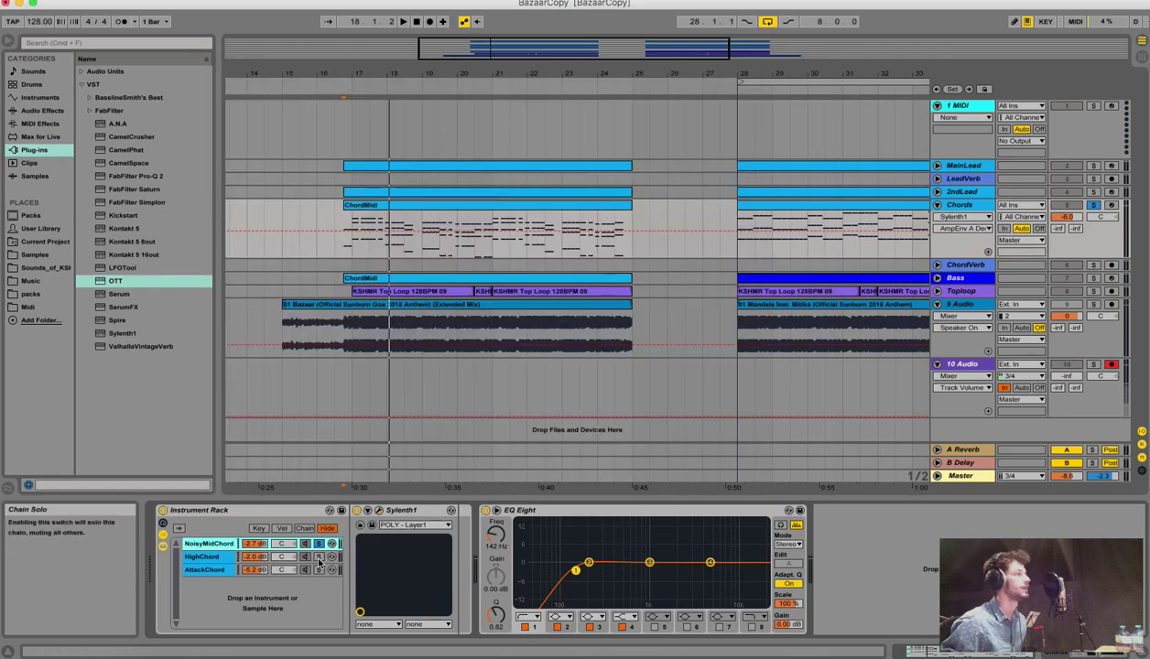
Solo the HighChord chain and play it from 16.4.1 with its Sylenth1 open, closing the plug-in window when done
left_click(320, 557)
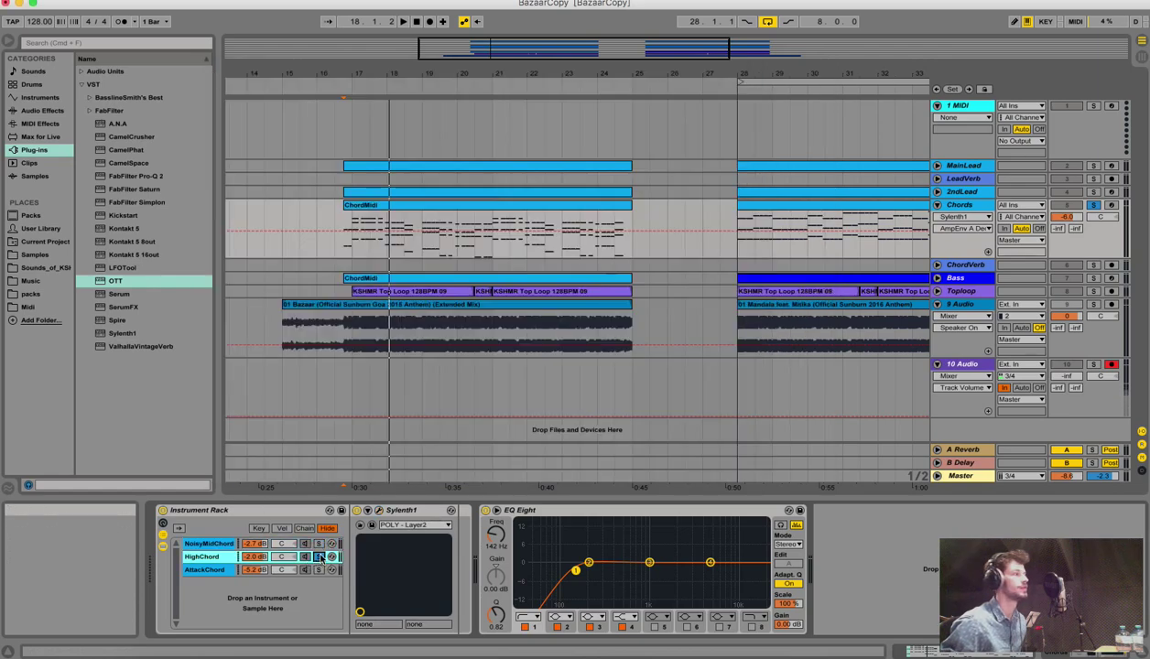
left_click(379, 510)
left_click_drag(348, 18, 559, 74)
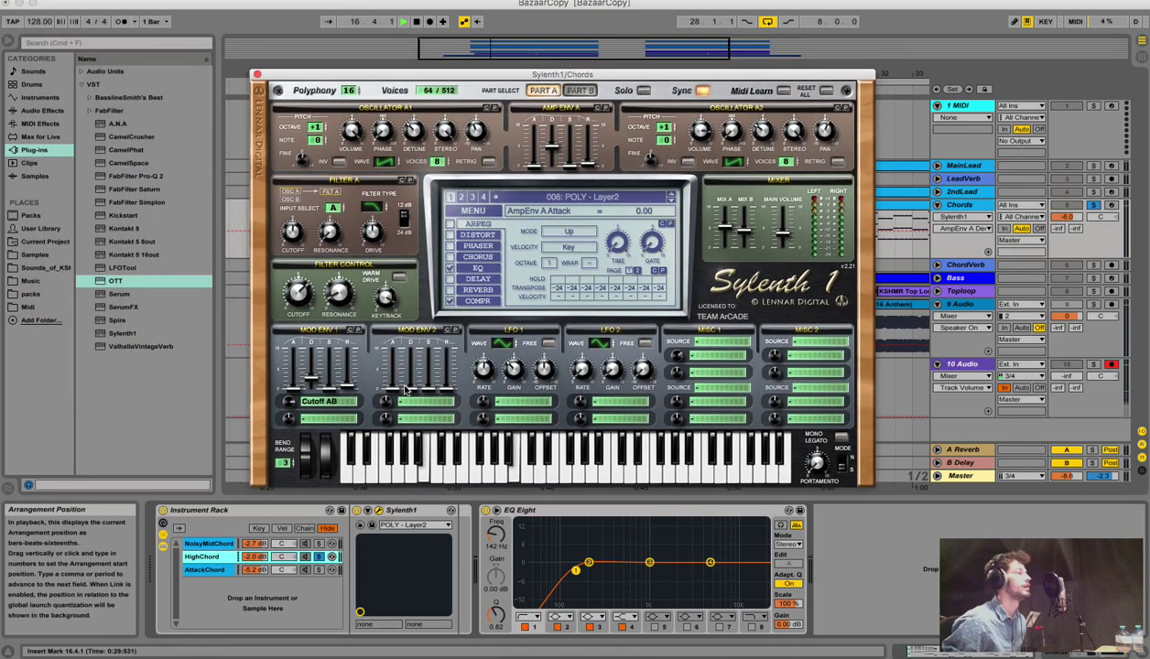
left_click(236, 348)
key("space")
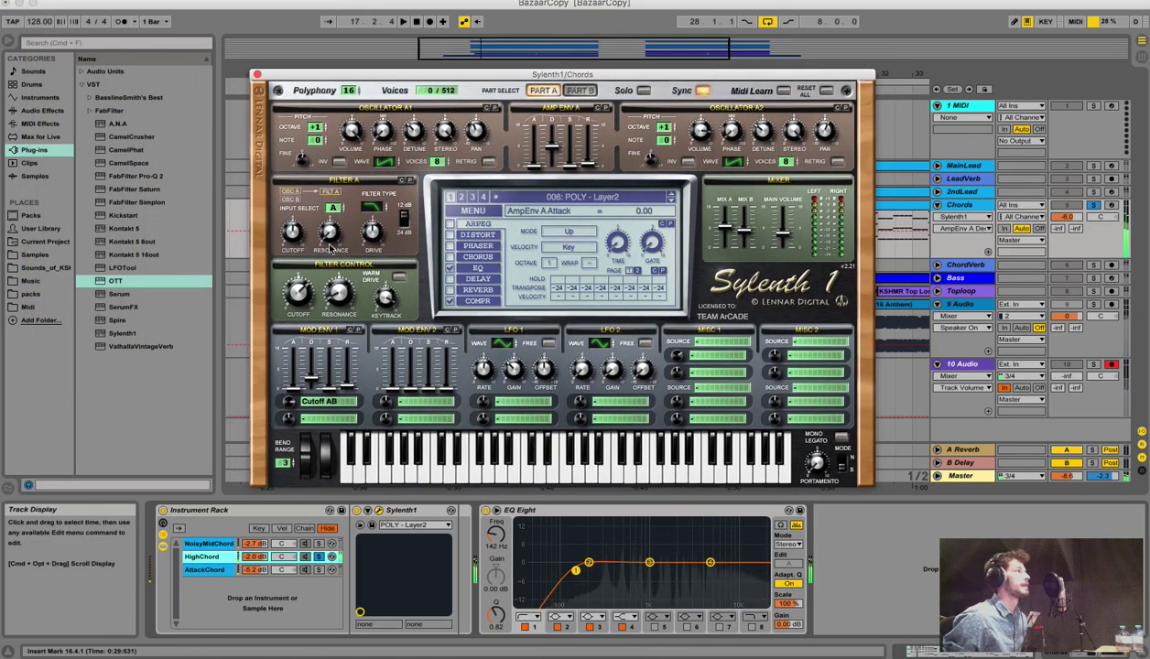
left_click(257, 74)
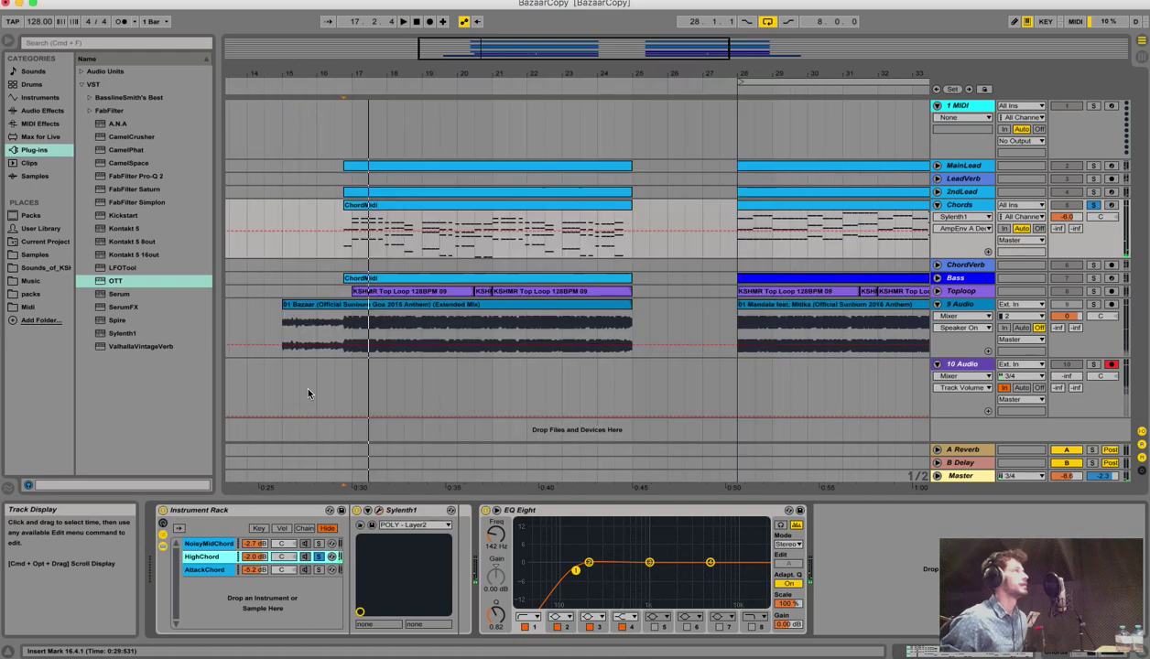
Solo the NoisyMidChord and HighChord chains in turn during playback to compare the two layers
left_click(320, 545)
key("space")
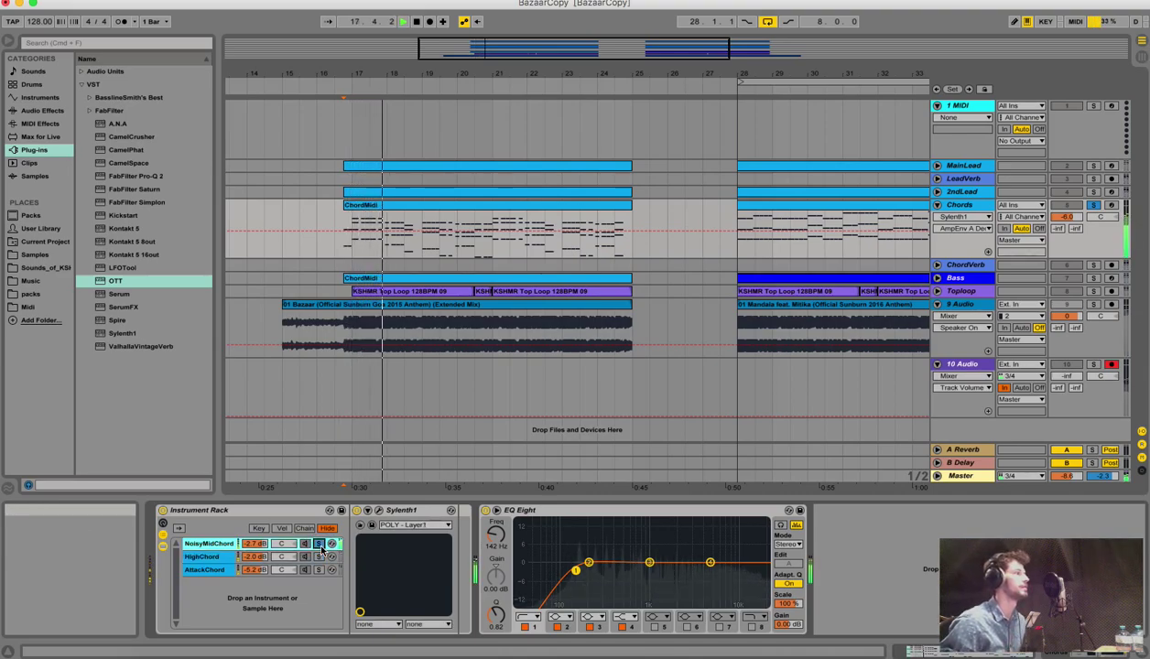
left_click(320, 557)
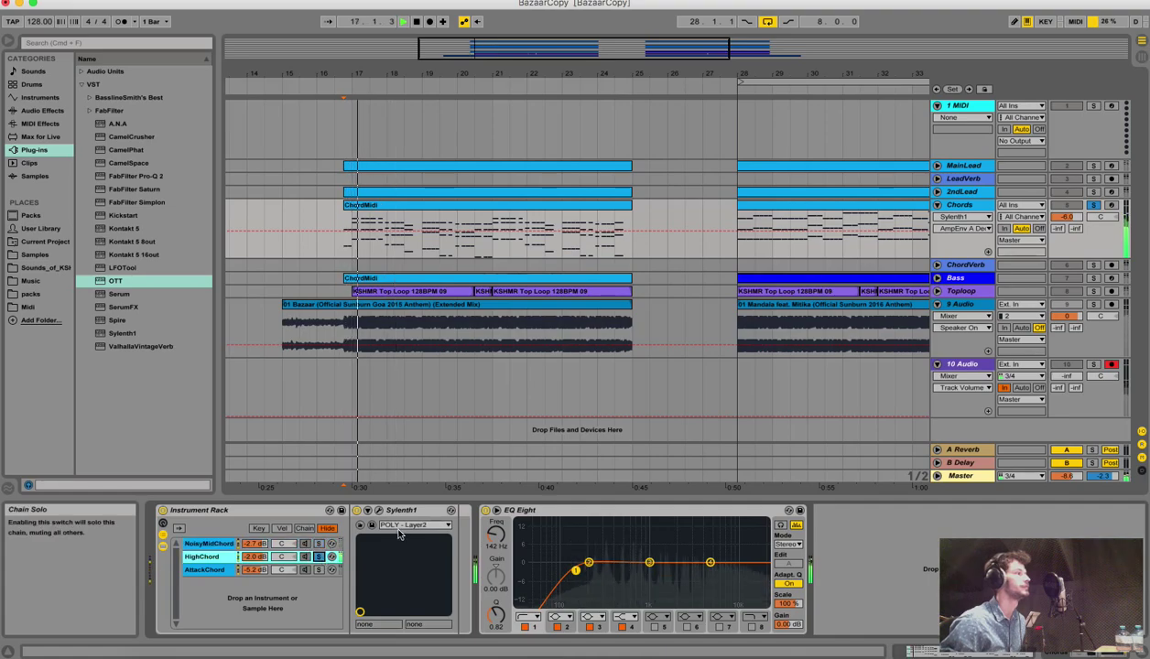
Examine Part A's oscillator settings, including Osc A1 Stereo, in the HighChord chain's Sylenth1, and close the plug-in window
left_click(379, 511)
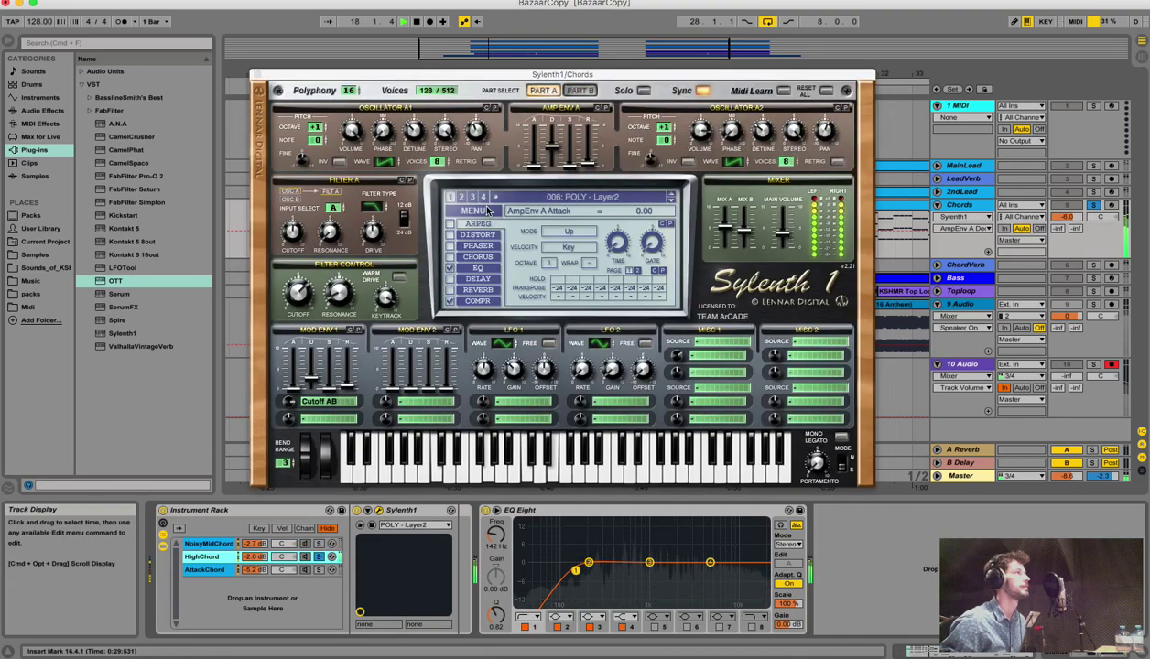
left_click(542, 91)
key("space")
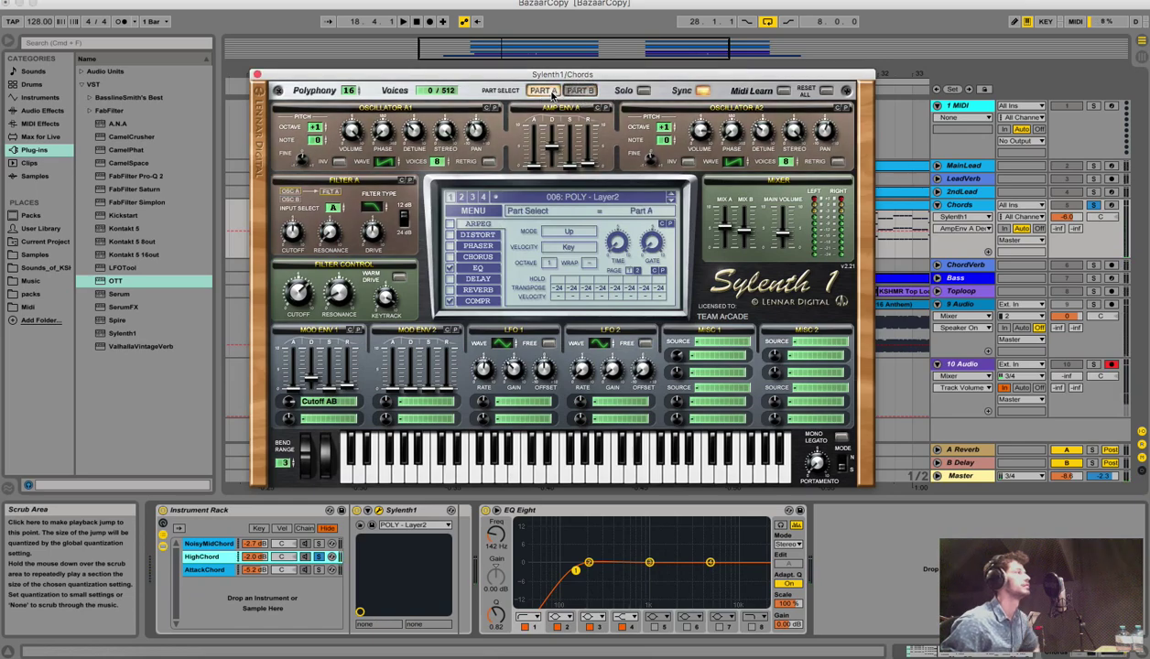
left_click_drag(543, 75, 555, 103)
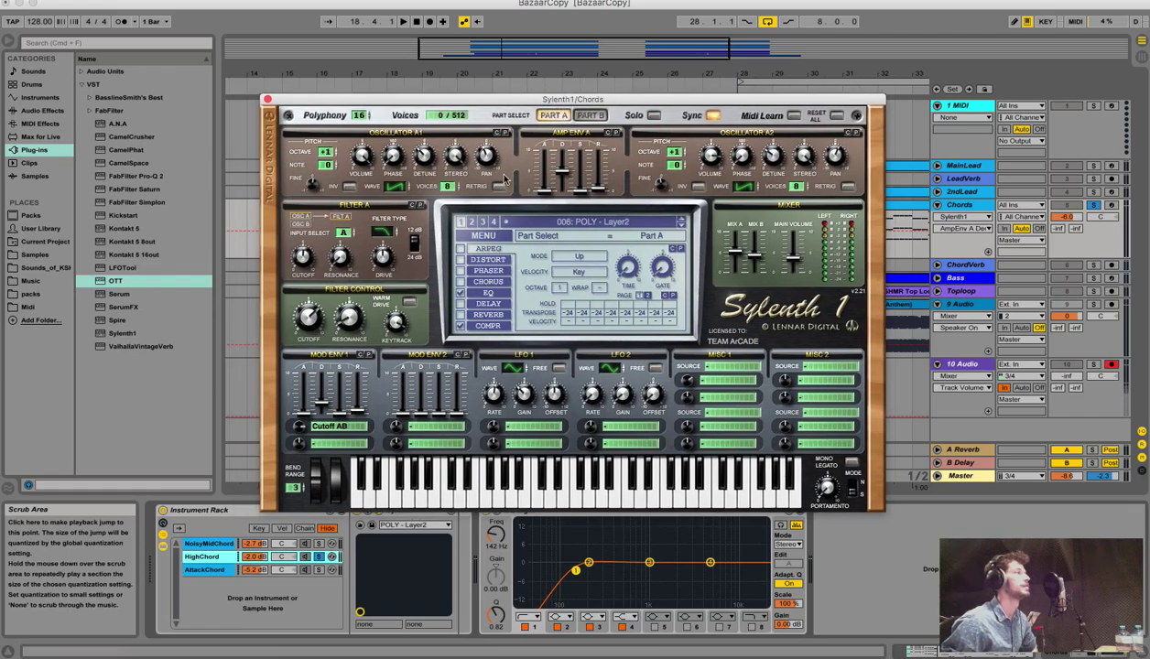
left_click(799, 163)
left_click(454, 157)
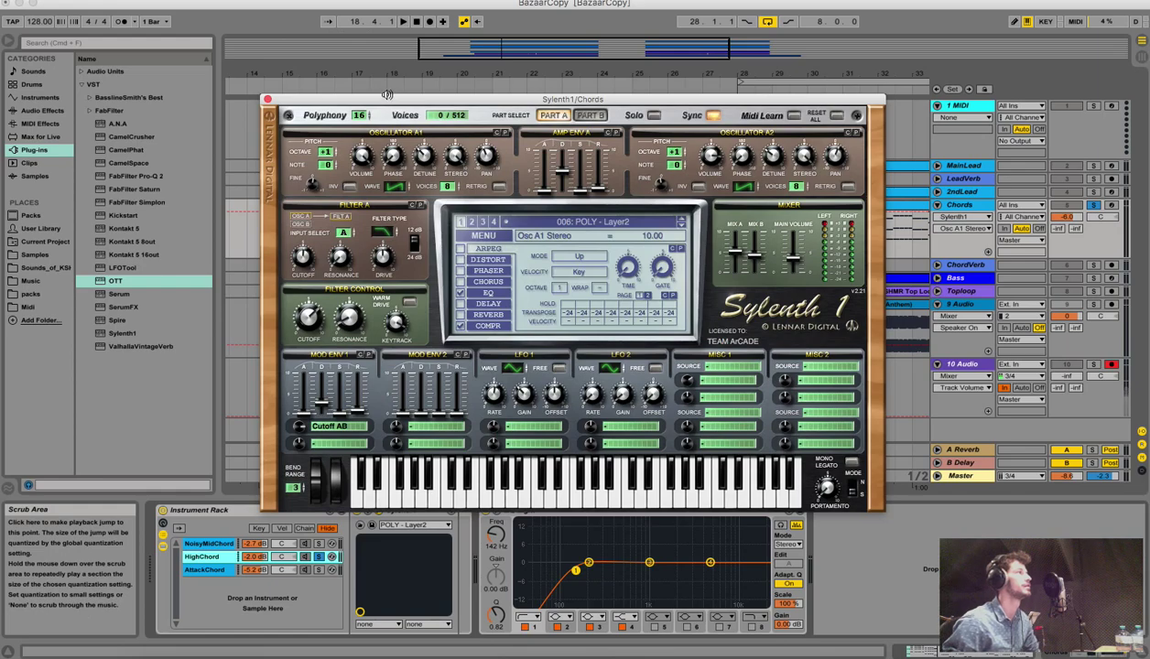
left_click_drag(386, 99, 420, 111)
left_click(302, 113)
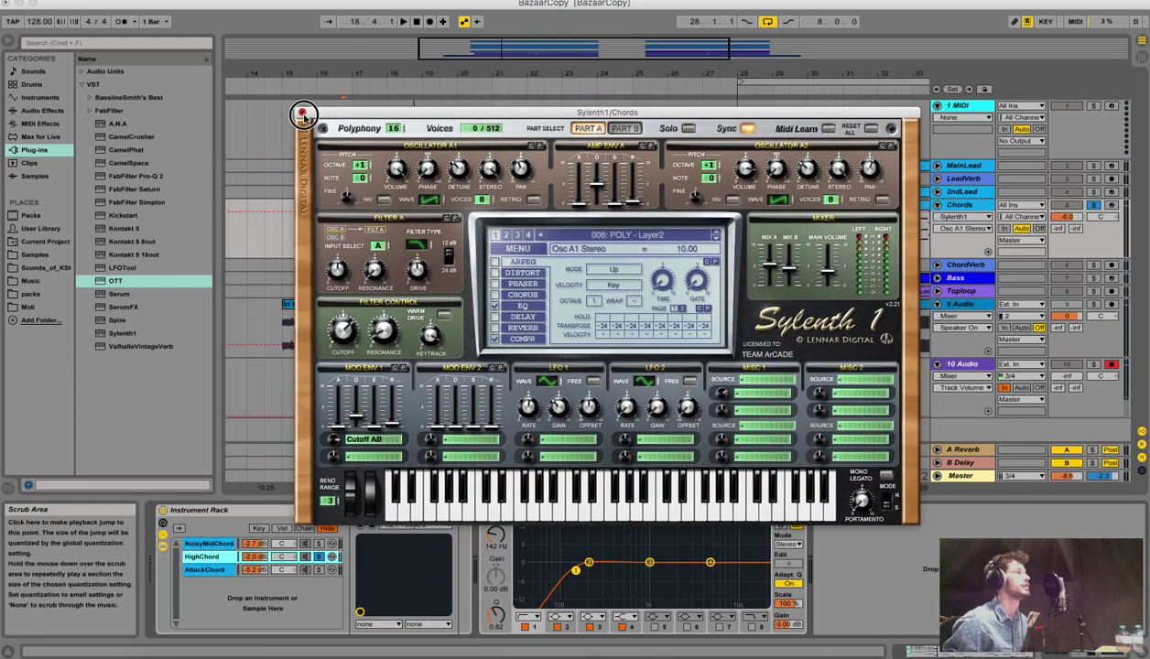
left_click(302, 113)
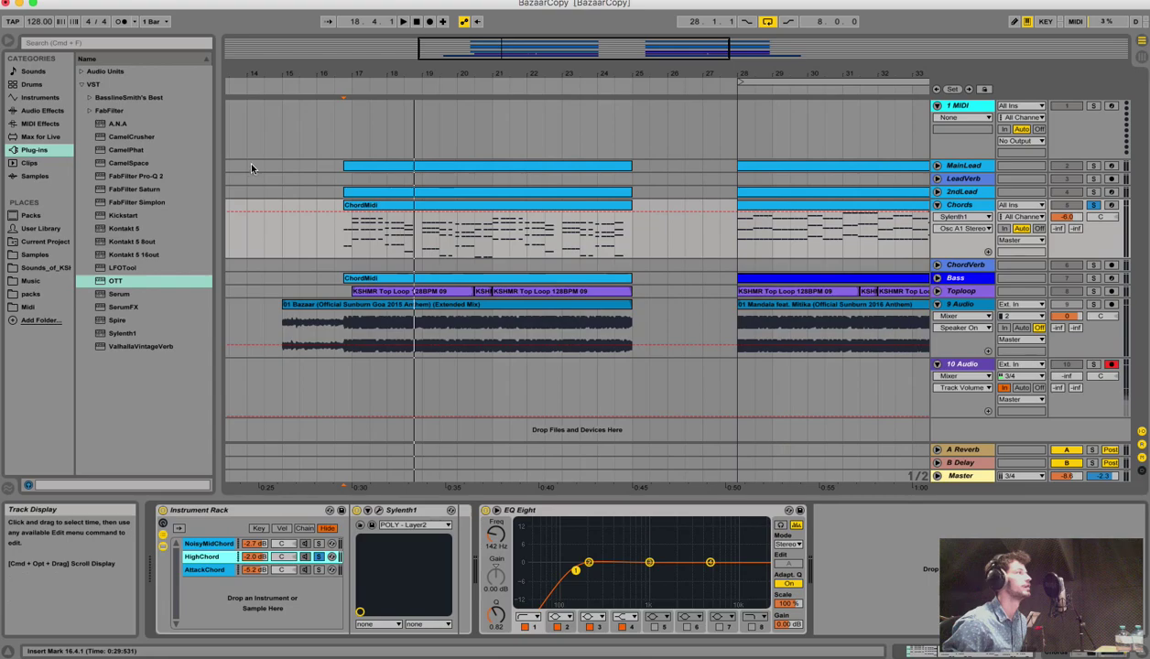
Solo the AttackChord chain and play it several times in short bursts from 16.4.1
left_click(320, 571)
key("space")
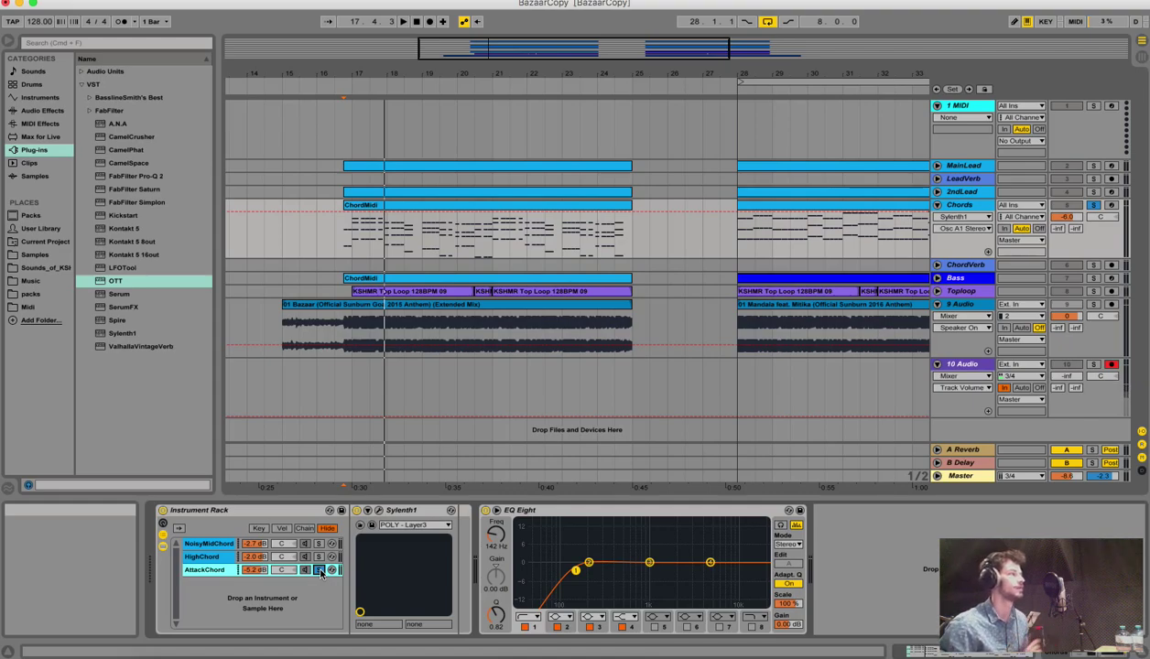
key("space")
key("space")
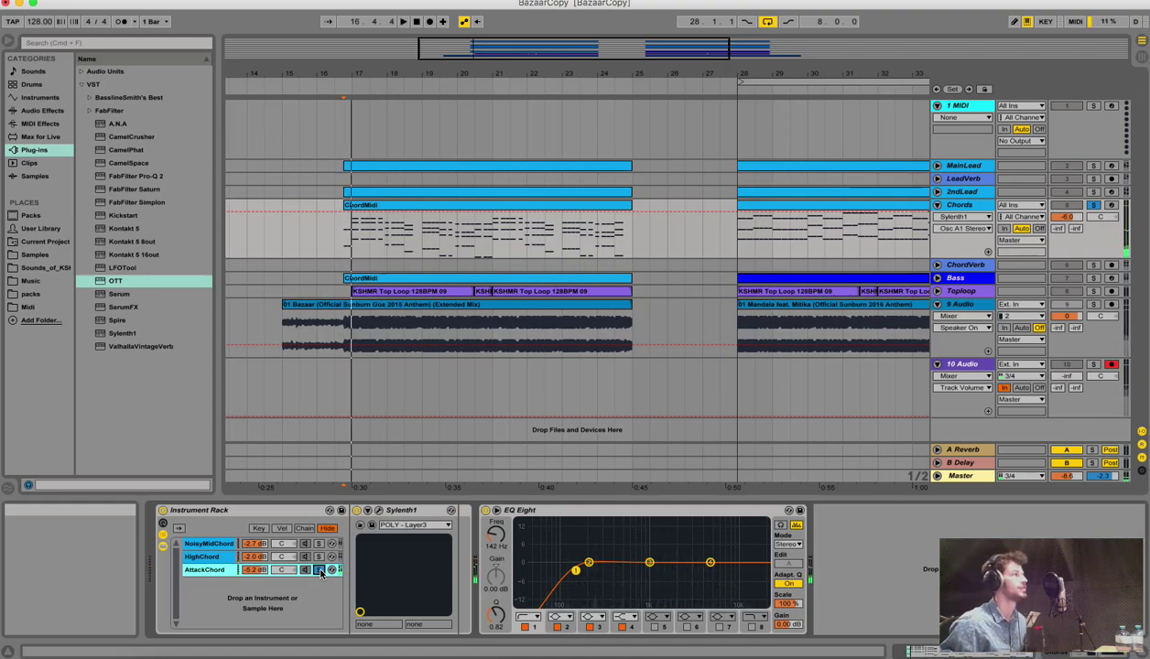
key("space")
key("space")
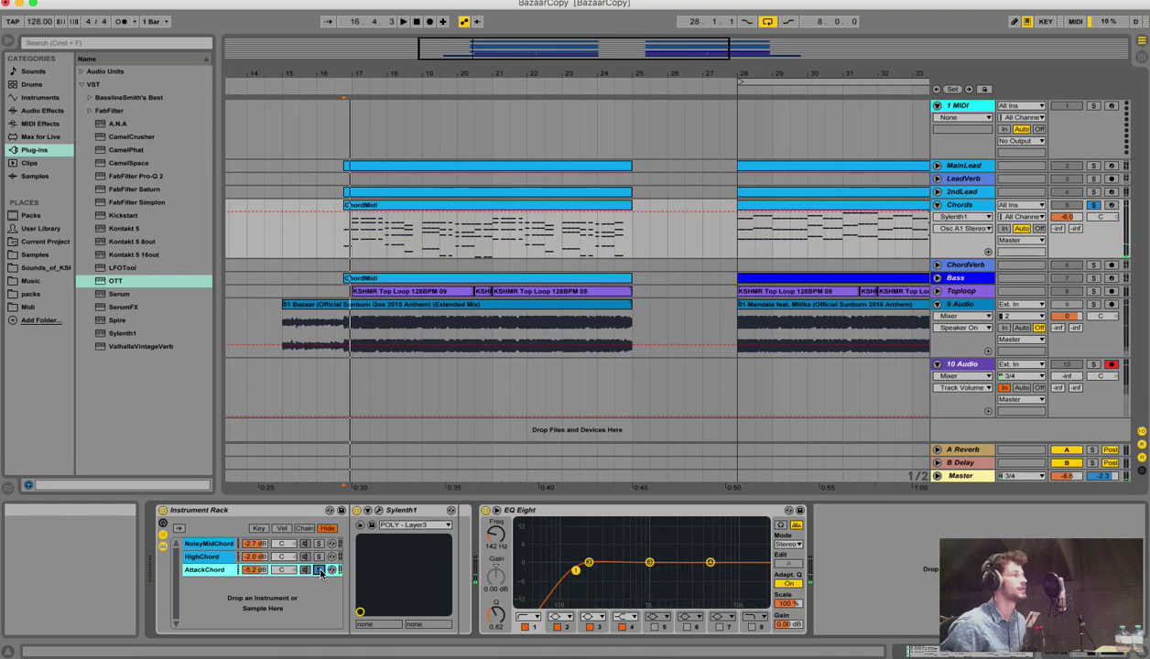
left_click(318, 569)
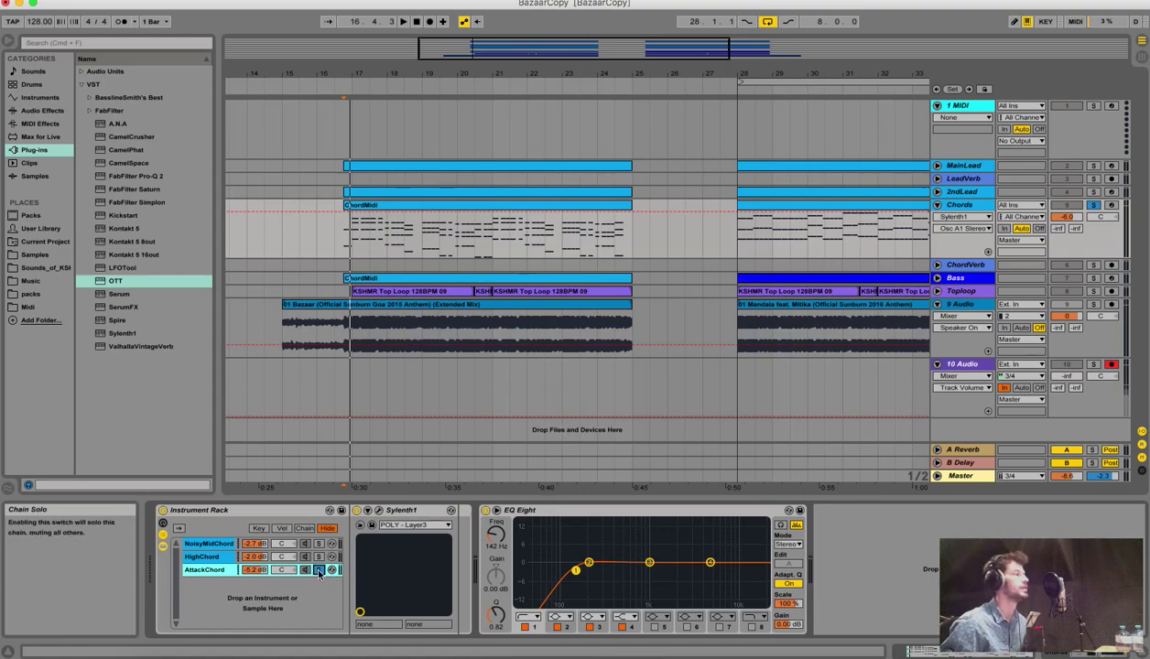
key("space")
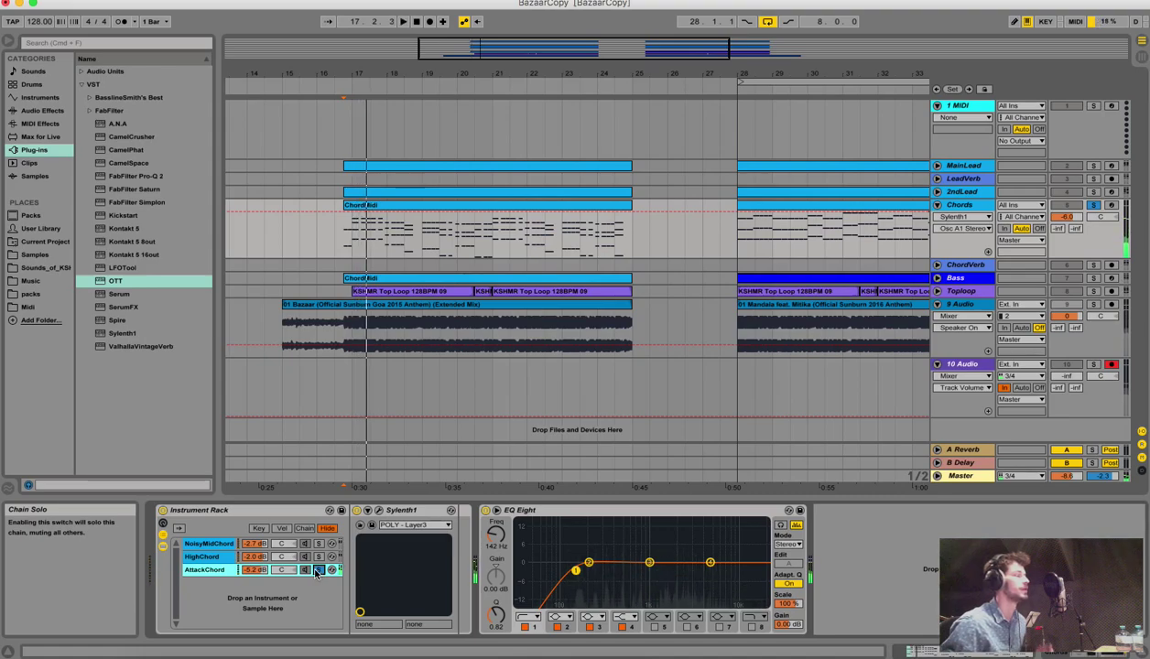
key("space")
key("space")
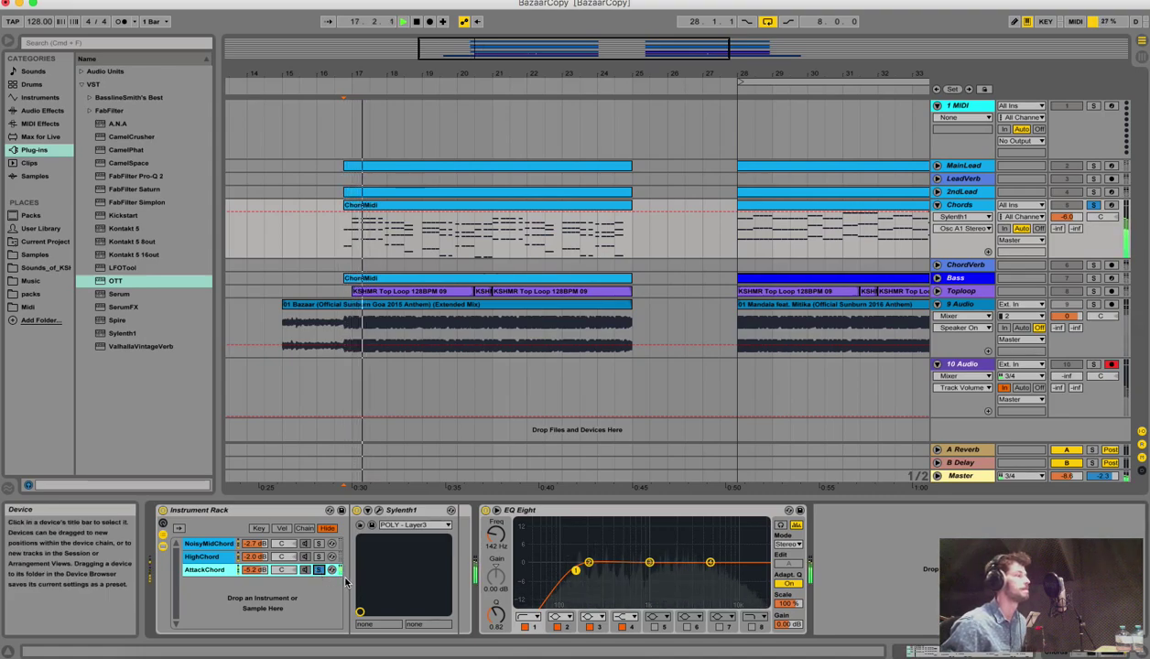
Clear the AttackChord chain's solo and play the full layered chords from 17.1.1
left_click(319, 571)
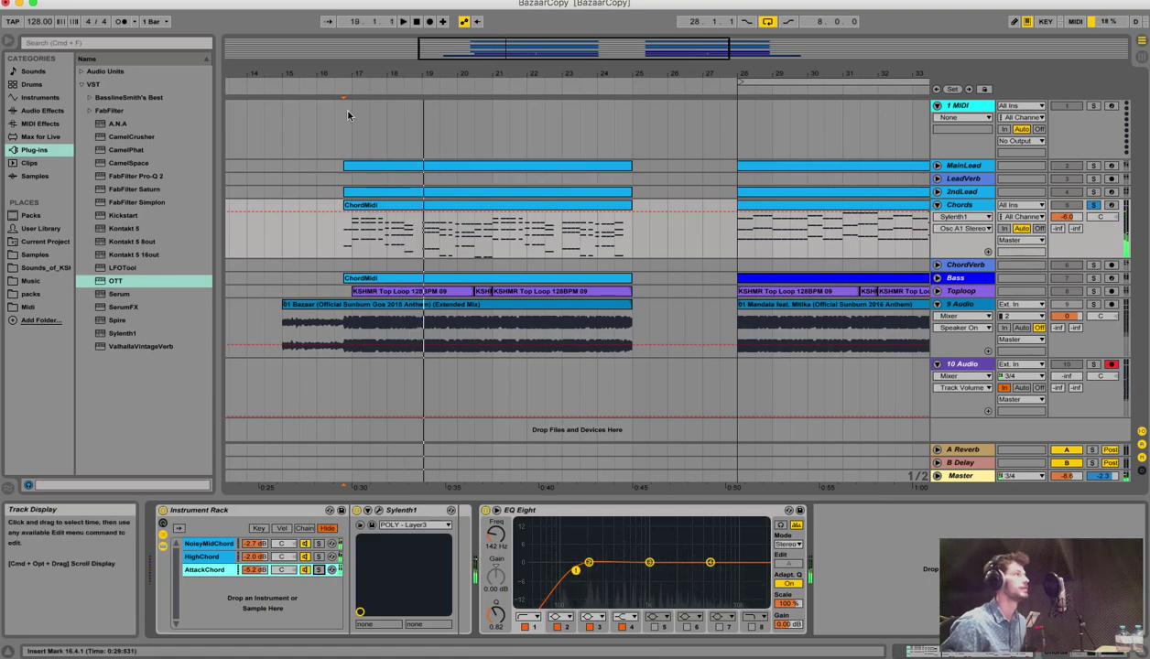
left_click(352, 230)
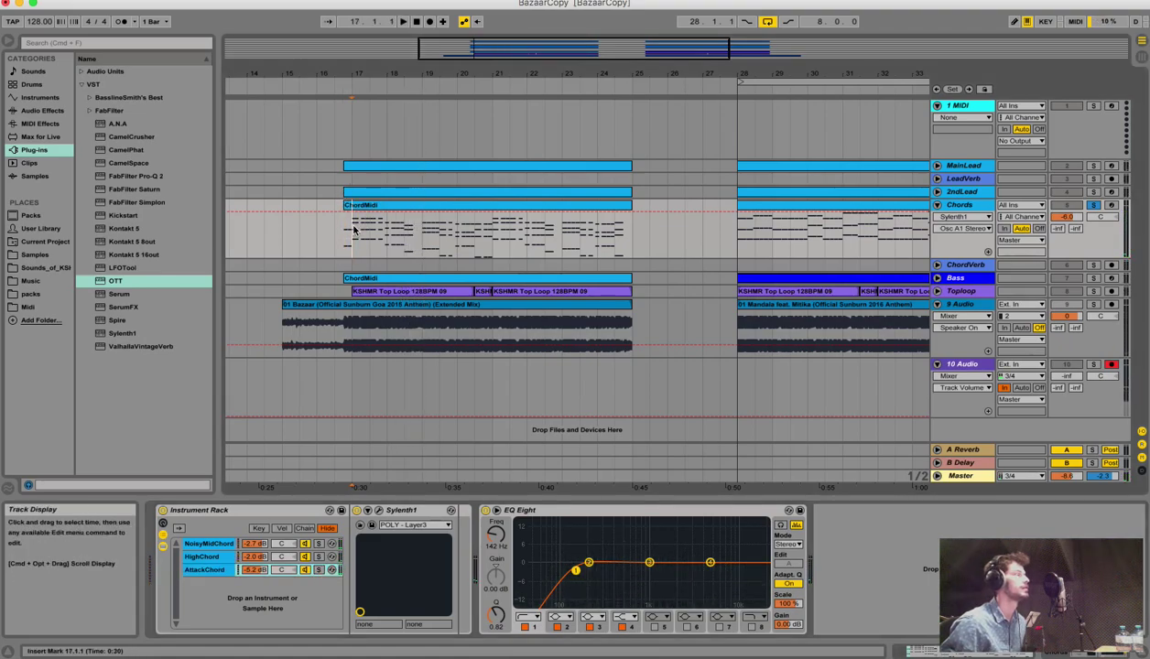
key("space")
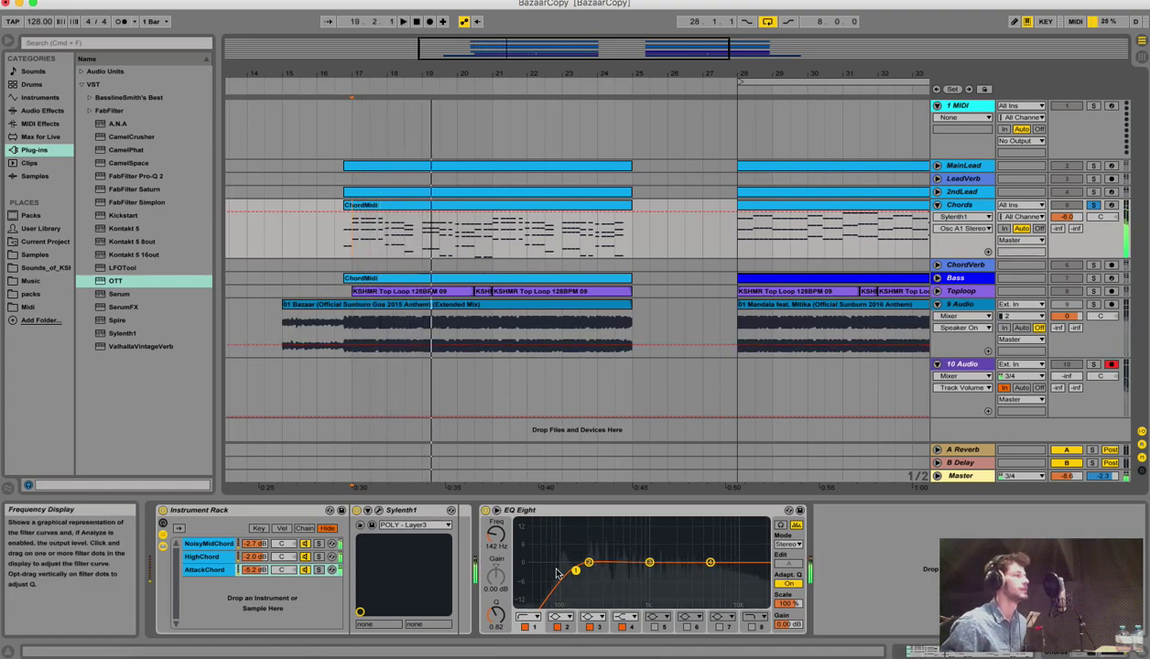
Examine the EQ Eight's low end and the NoisyMidChord and HighChord chains, and replay the chords from 17.1.1
key("space")
mouse_move(576, 574)
left_mouse_down()
mouse_move(579, 561)
mouse_move(575, 569)
left_mouse_up()
left_click(204, 548)
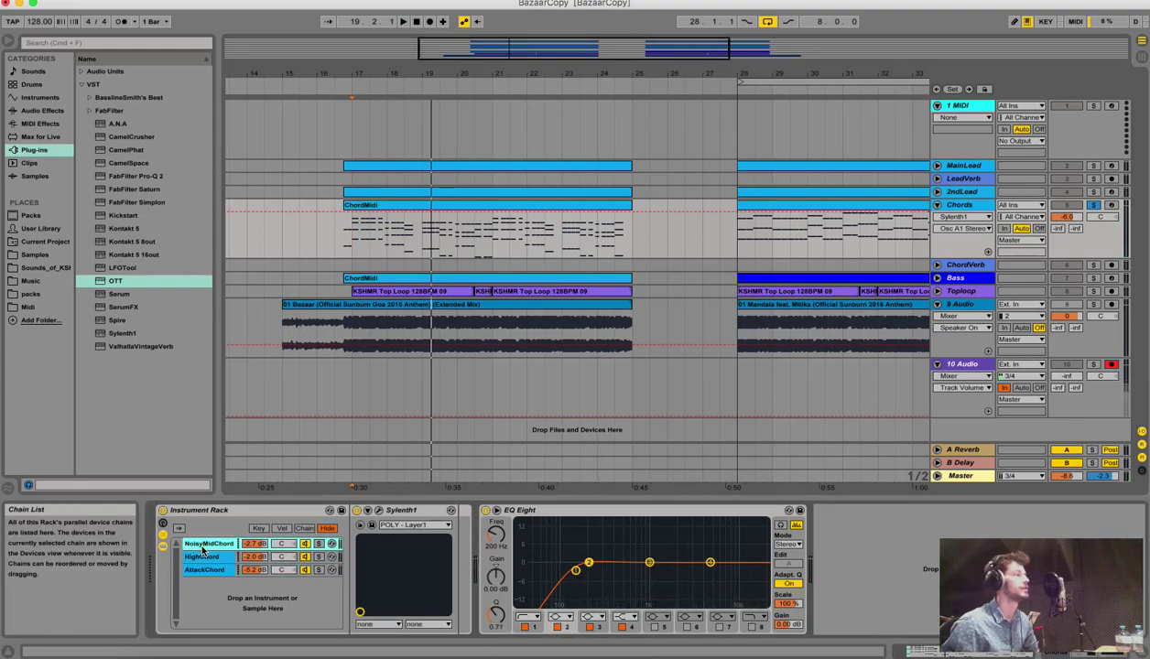
left_click(214, 559)
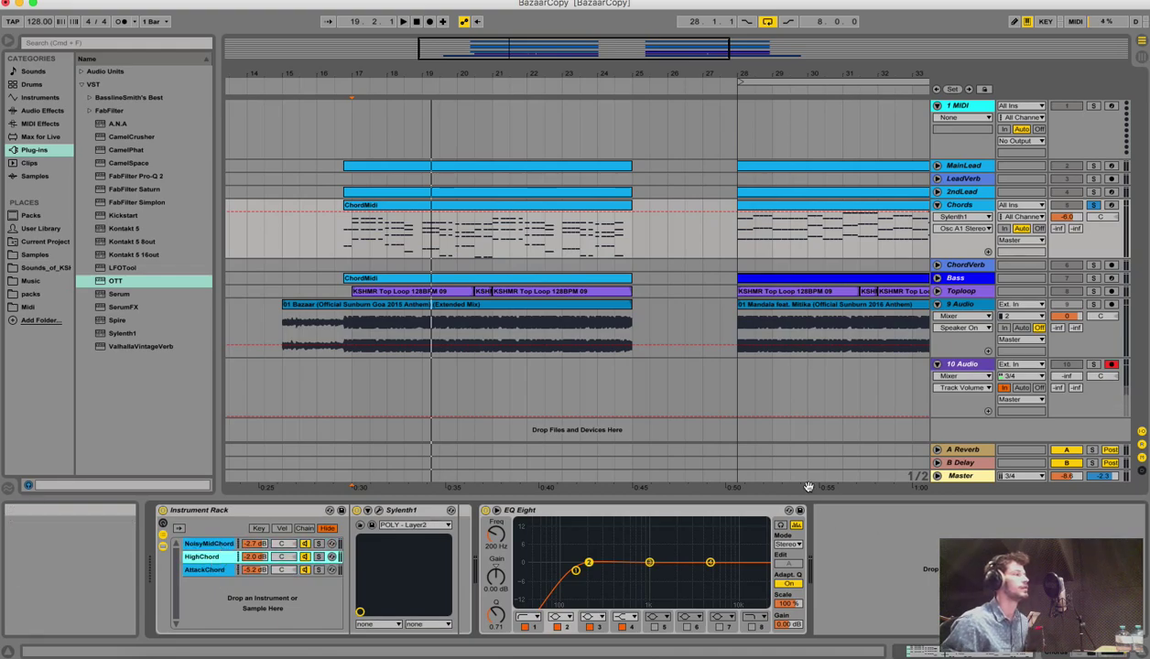
key("space")
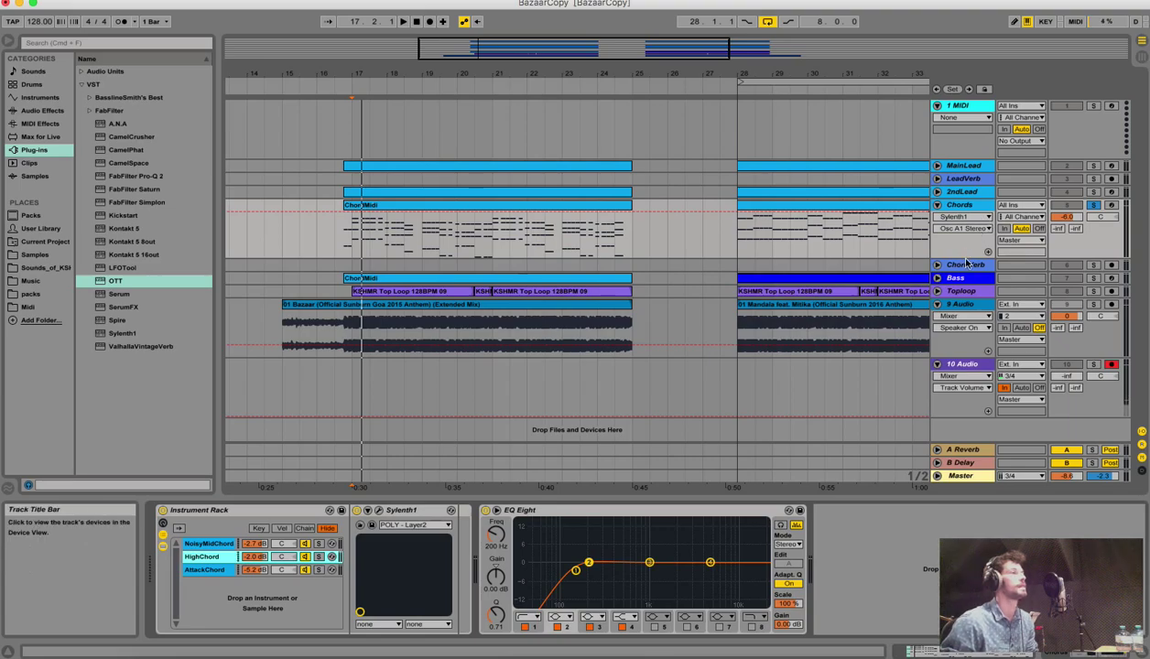
Unfold the ChordVerb track and show its device chain
left_click(937, 265)
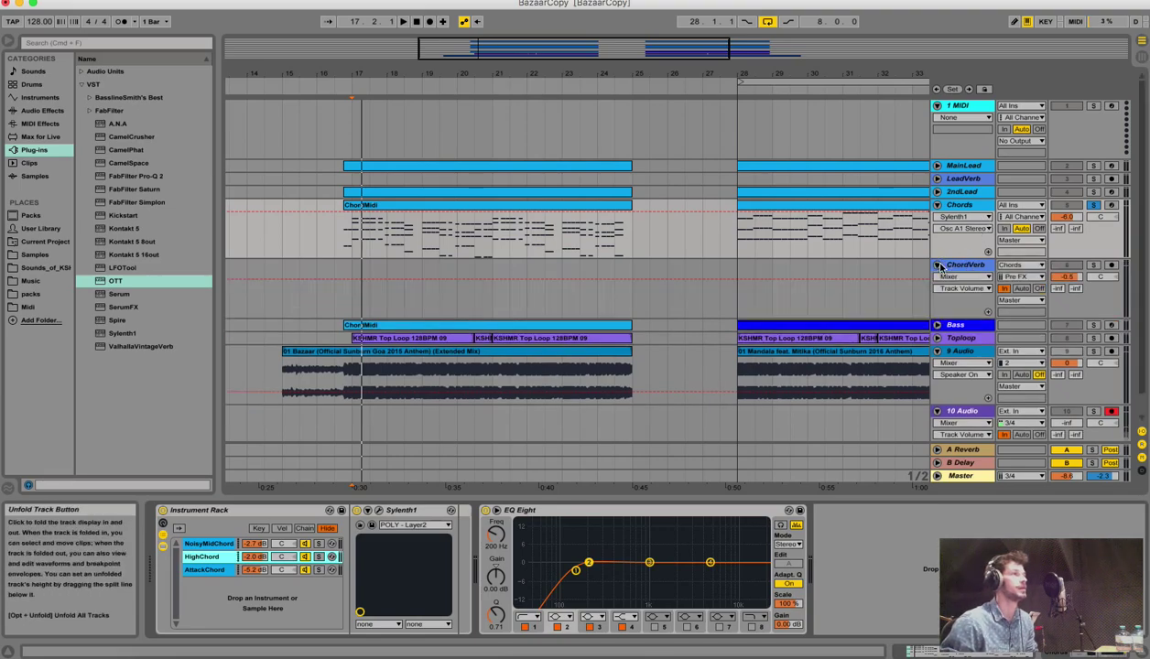
left_click(947, 264)
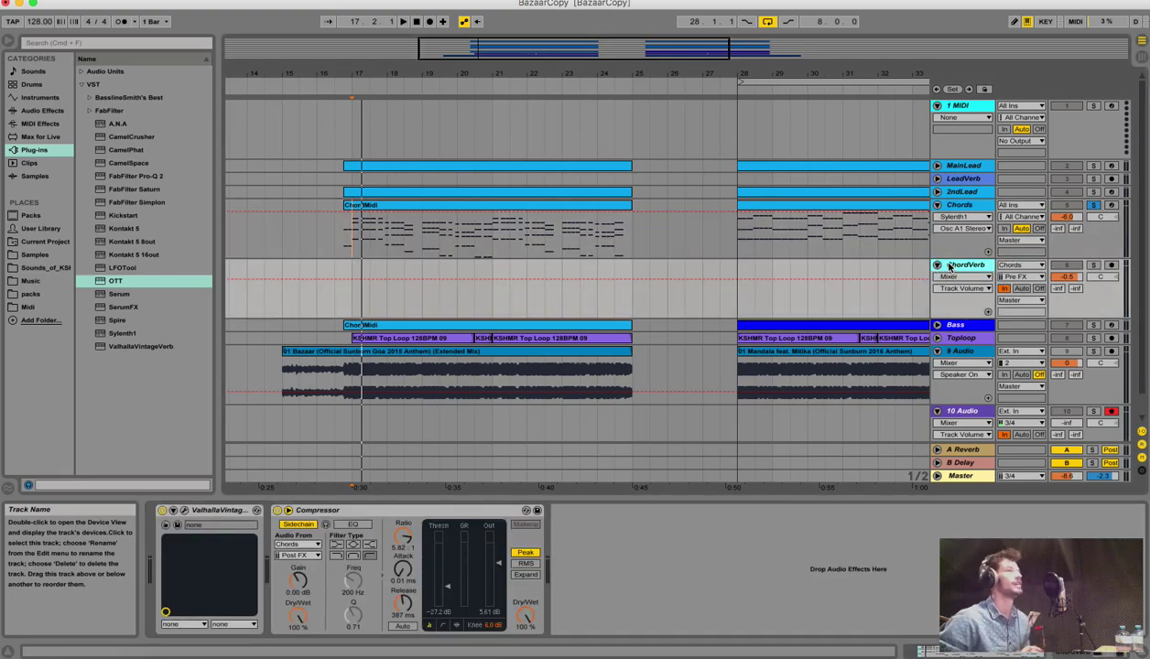
left_click(948, 266)
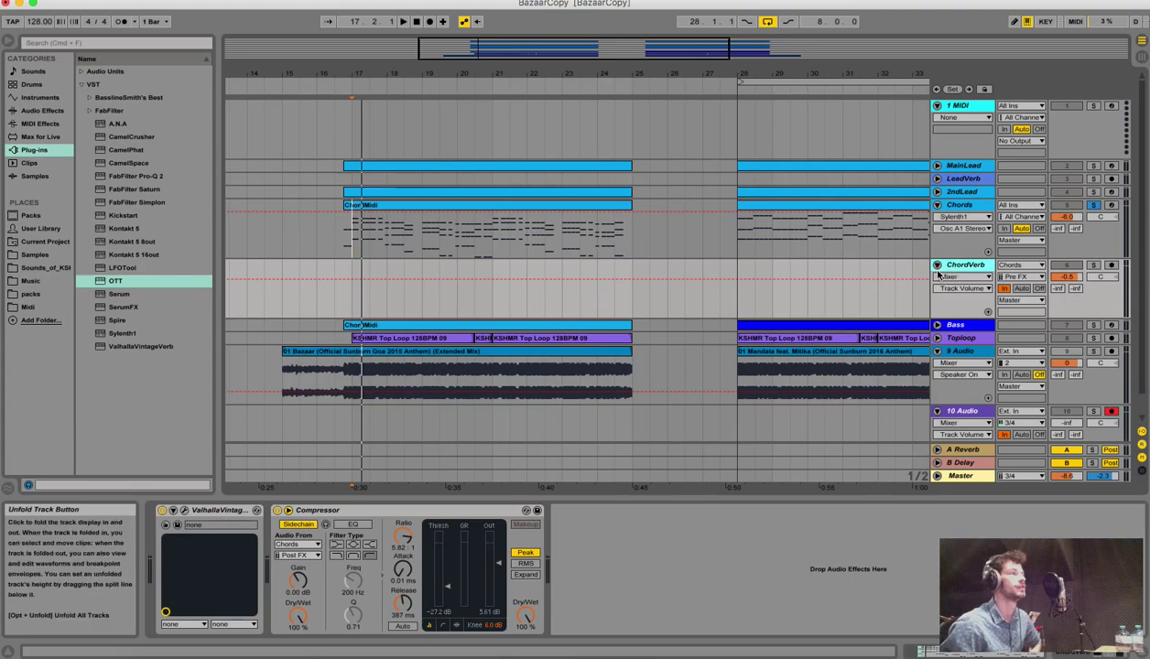
Examine the ChordVerb track's input source, Chords, and its Pre FX input channel
left_click(1021, 266)
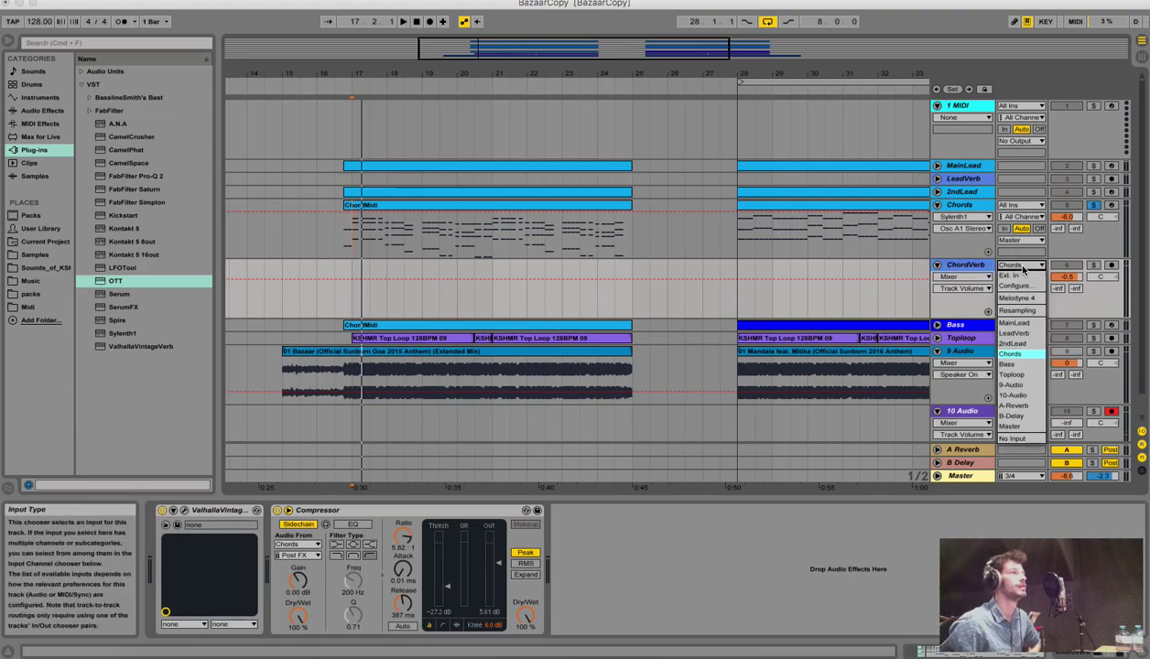
left_click(1023, 267)
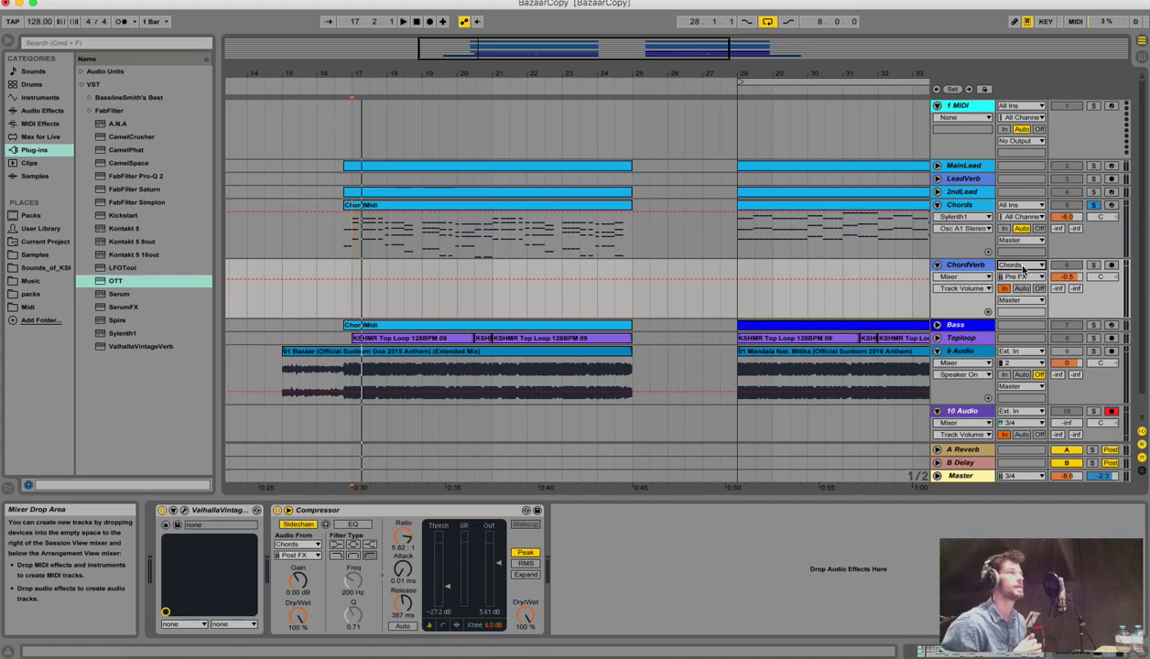
left_click(1023, 267)
left_click(1022, 278)
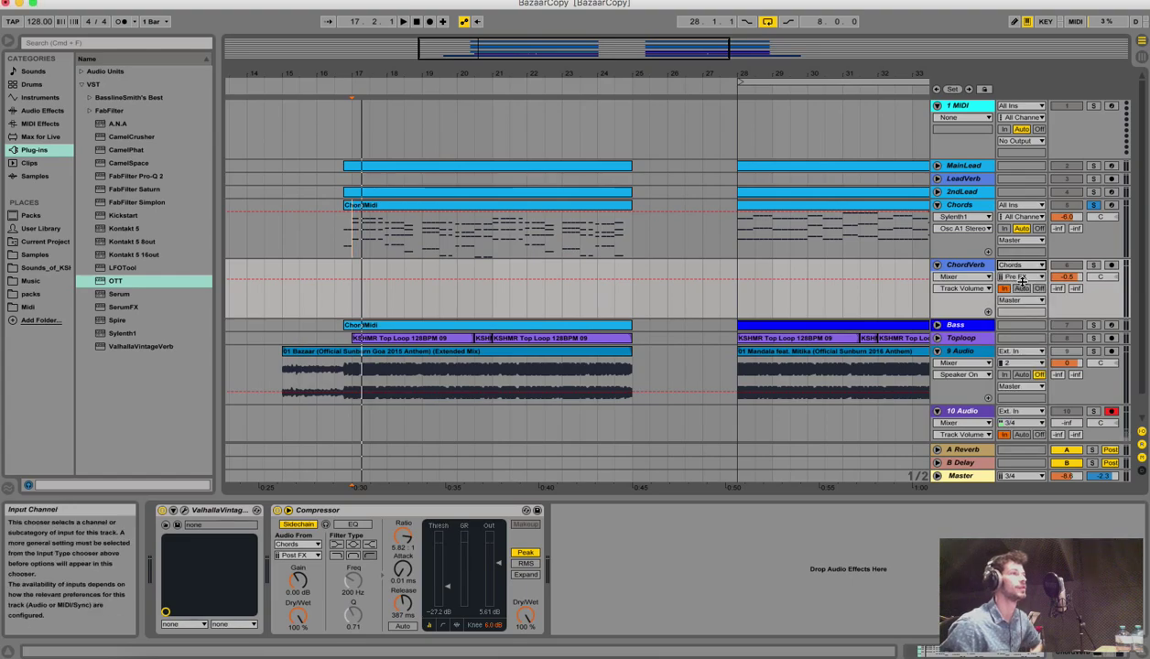
left_click(1023, 277)
left_click(1024, 280)
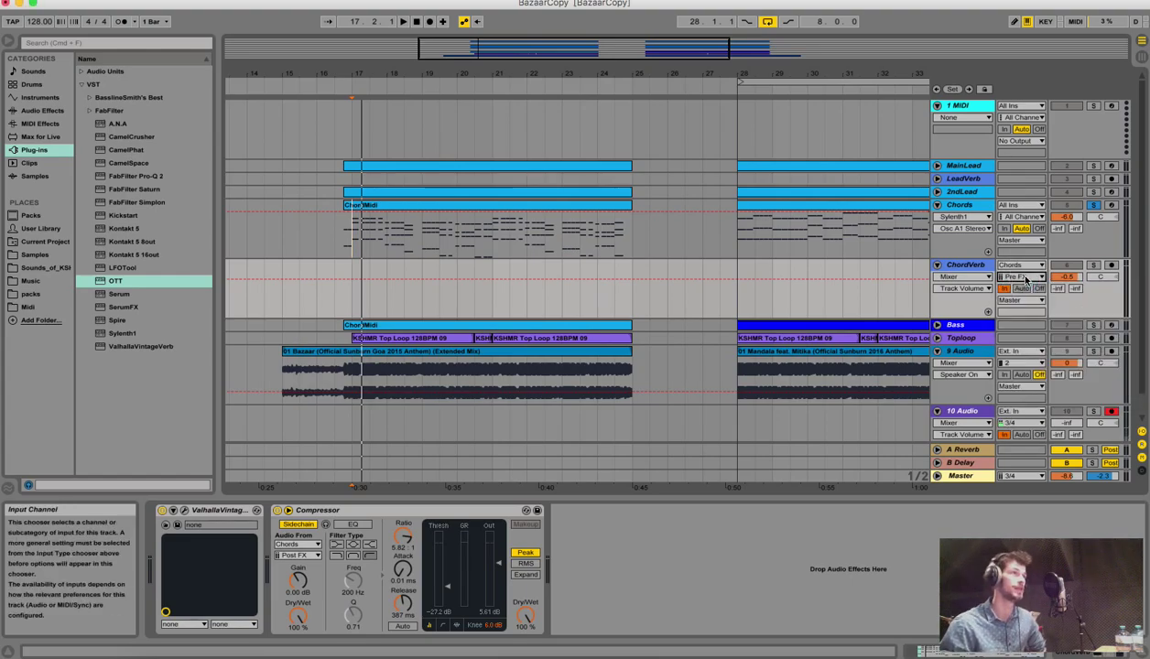
Solo the ChordVerb track instead of Chords and play the reverb alone from 17.1.1
left_click(1092, 266)
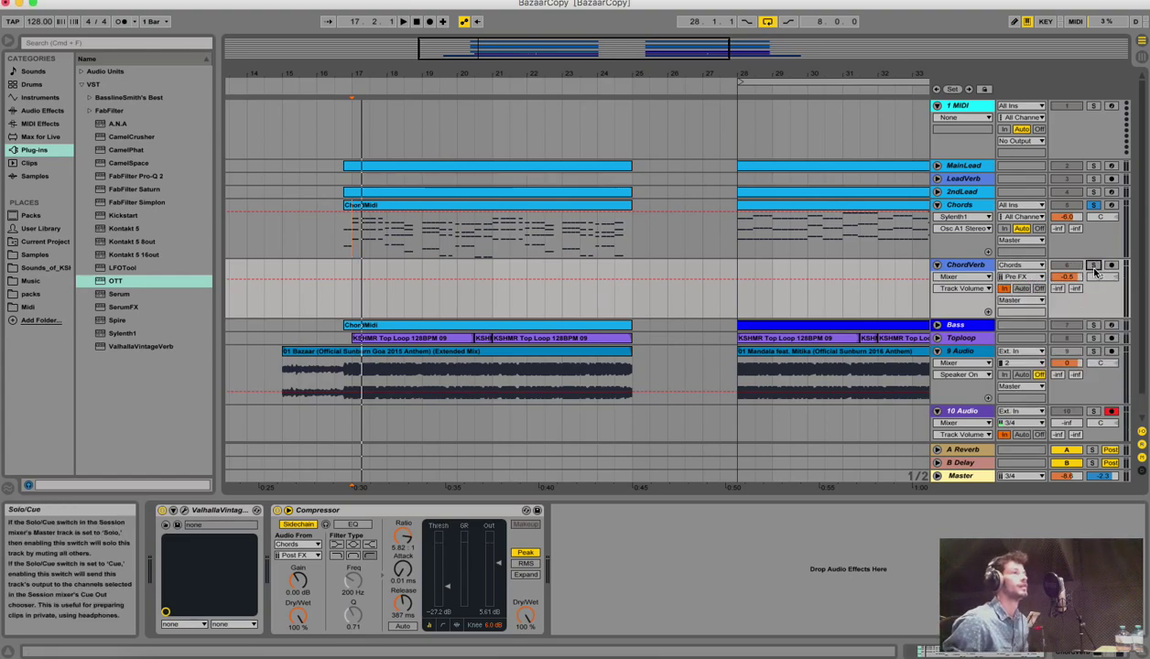
key("space")
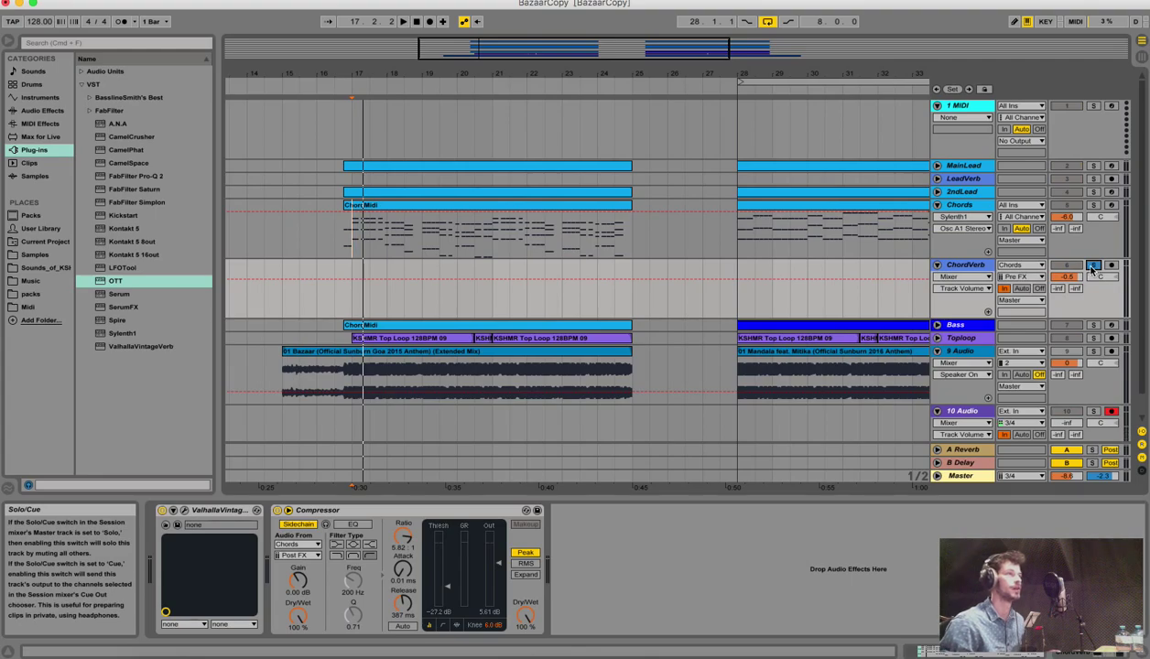
left_click(967, 204)
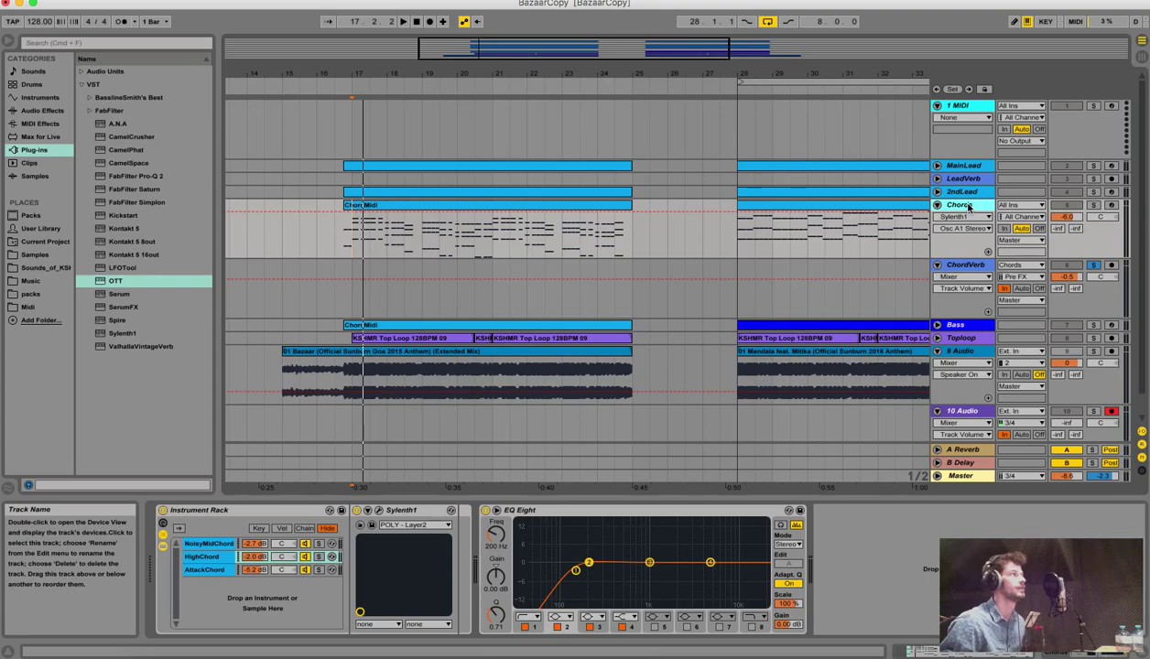
left_click(1093, 266)
left_click(1094, 266)
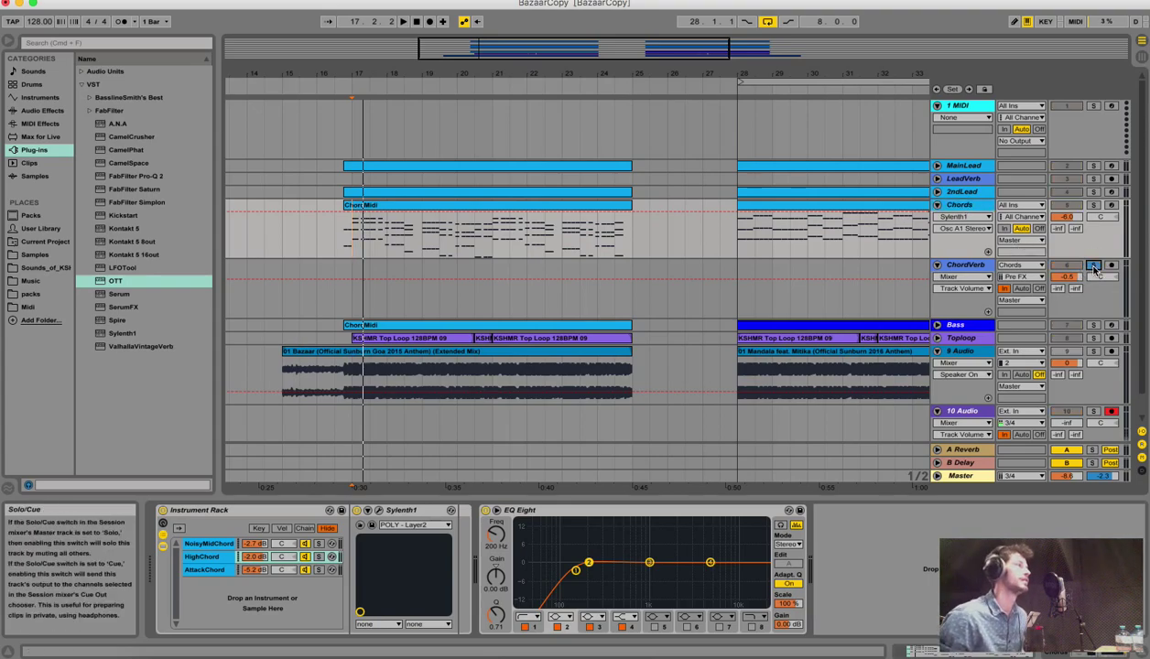
left_click(957, 264)
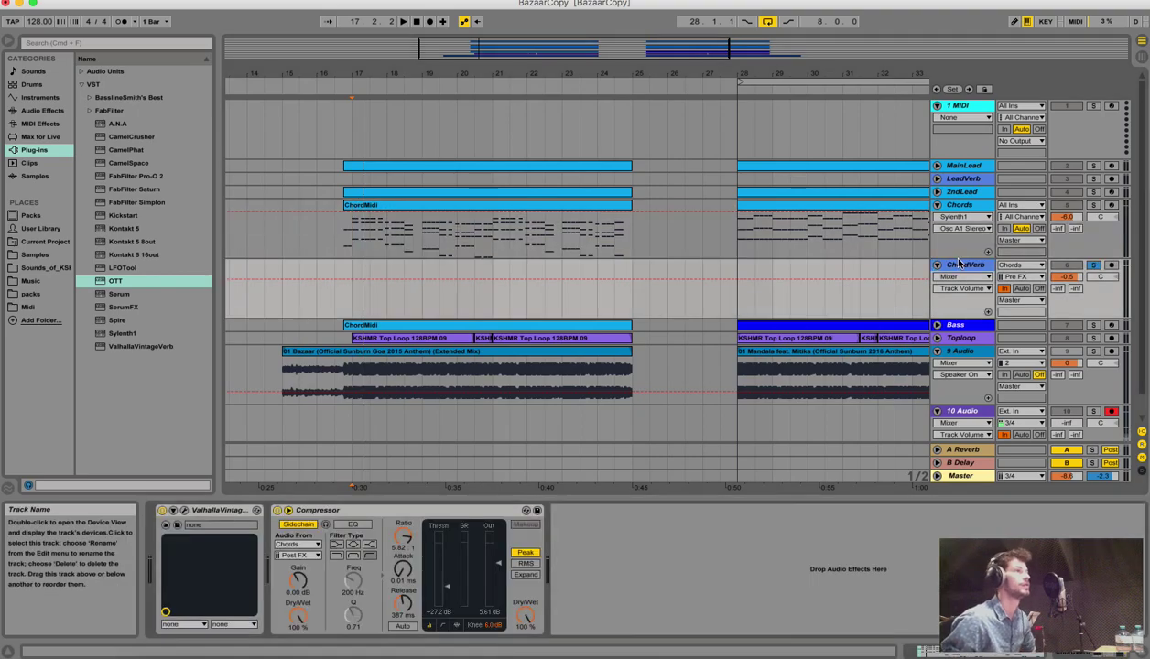
key("space")
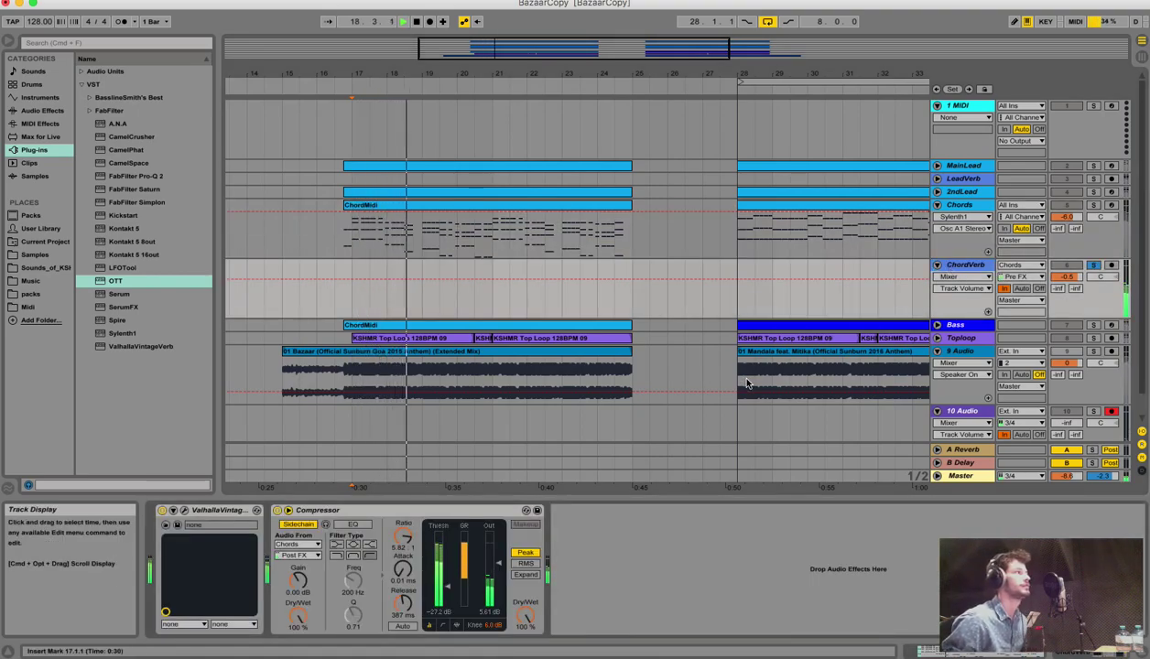
key("space")
Examine the ChordVerb track's ValhallaVintageVerb settings, including the Chorus Space mode and Huge Synth Space preset, and close the plug-in window
left_click(952, 265)
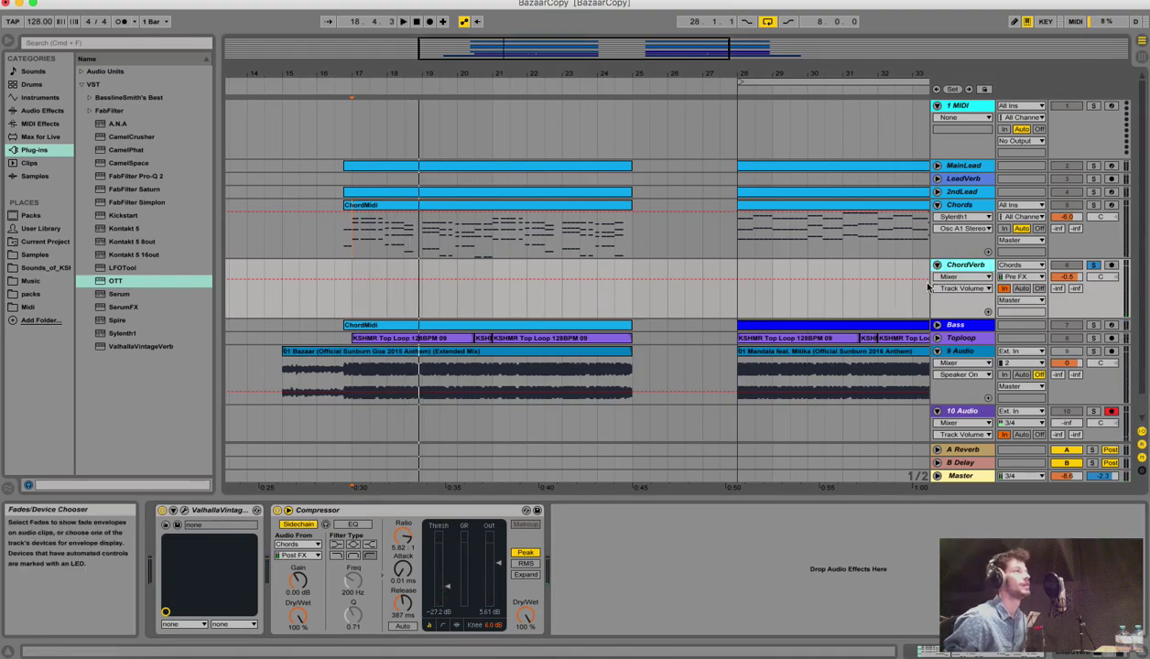
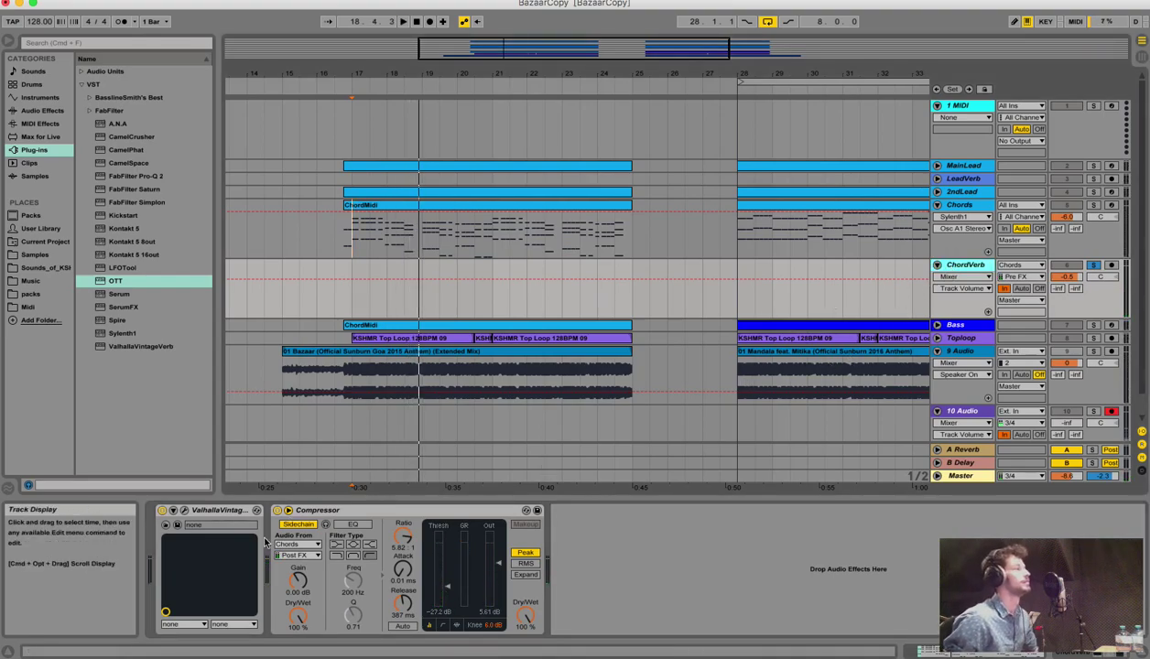
left_click(184, 511)
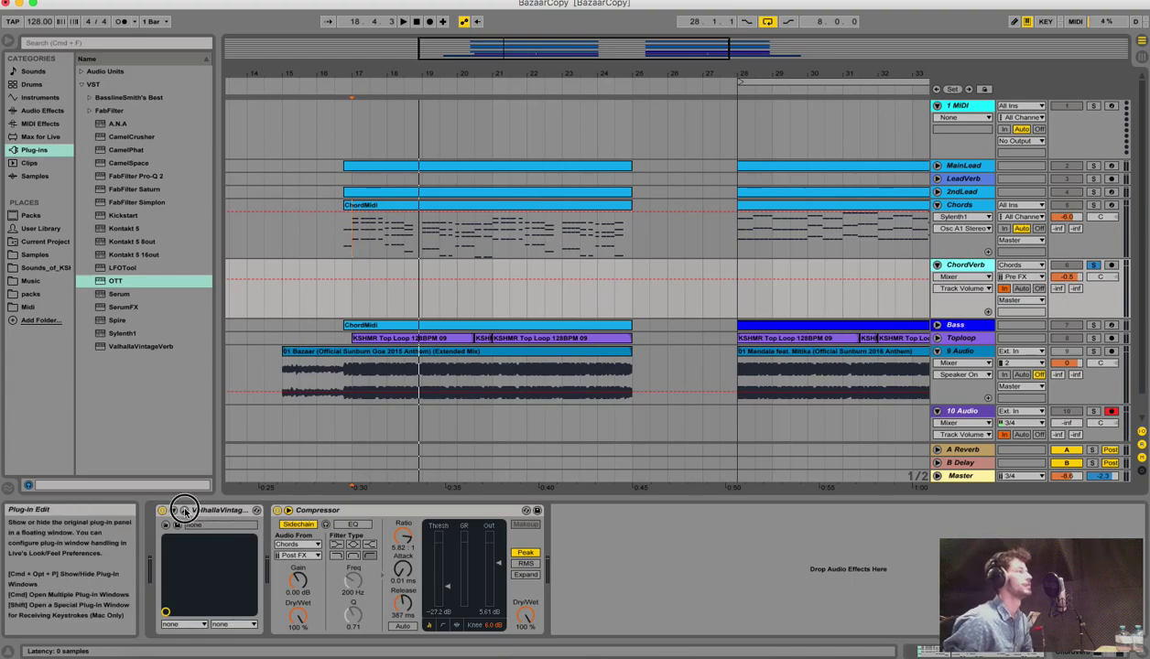
left_click_drag(451, 43, 649, 112)
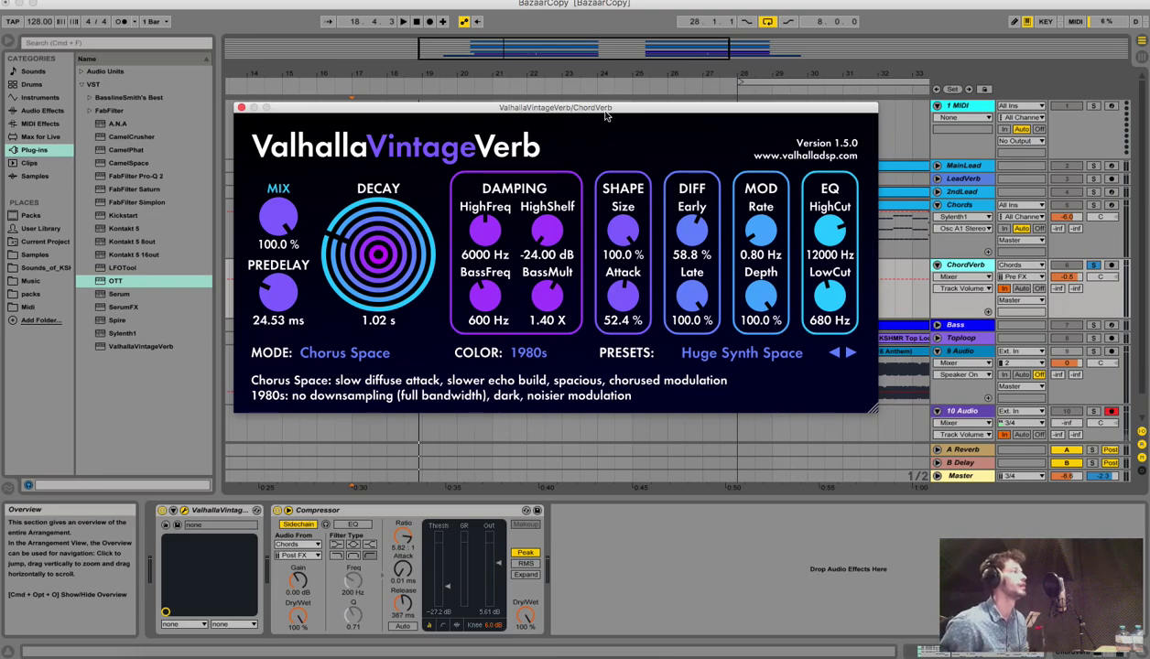
left_click(241, 107)
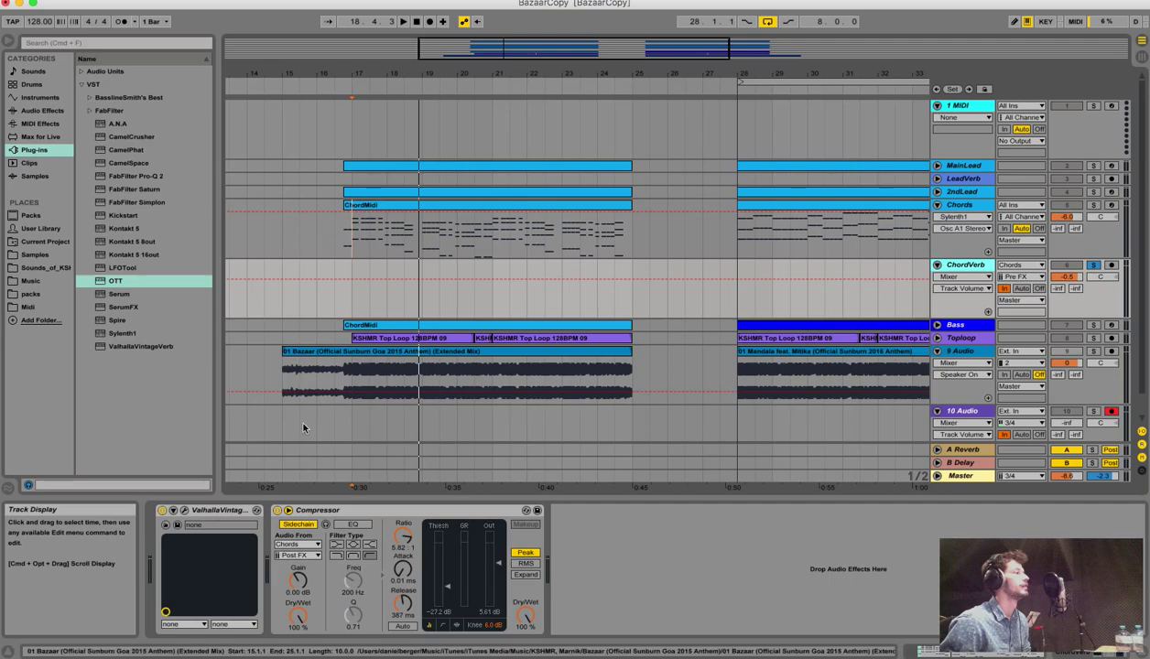
Examine the settings of the sidechained Compressor on the ChordVerb track
left_click(360, 510)
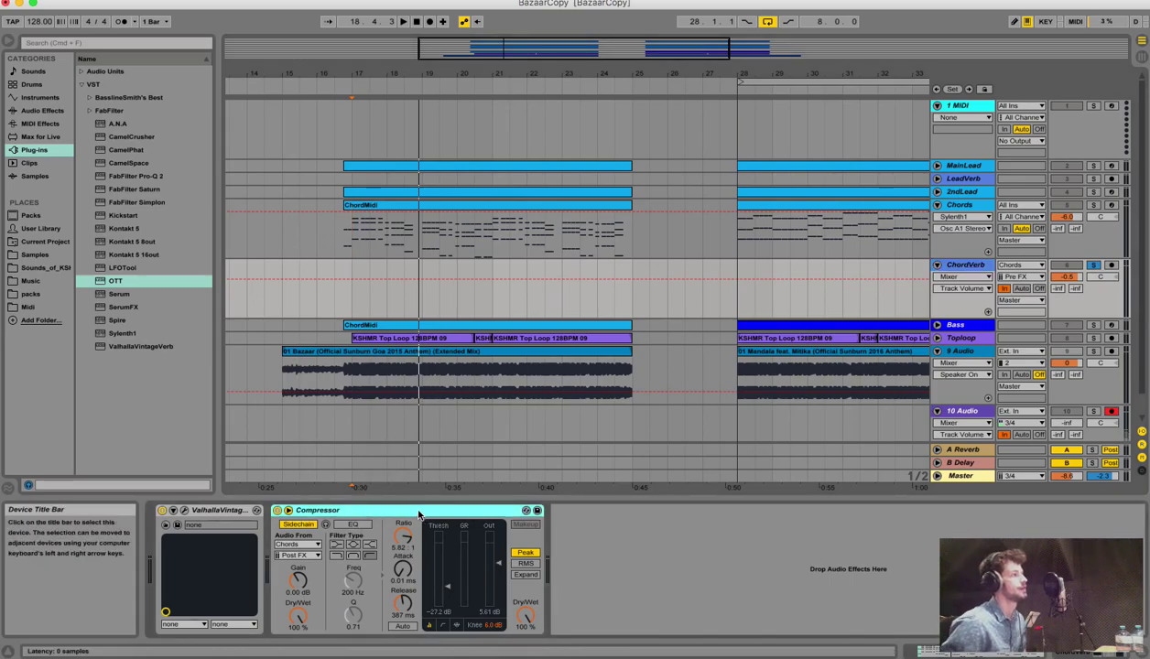
left_click(677, 561)
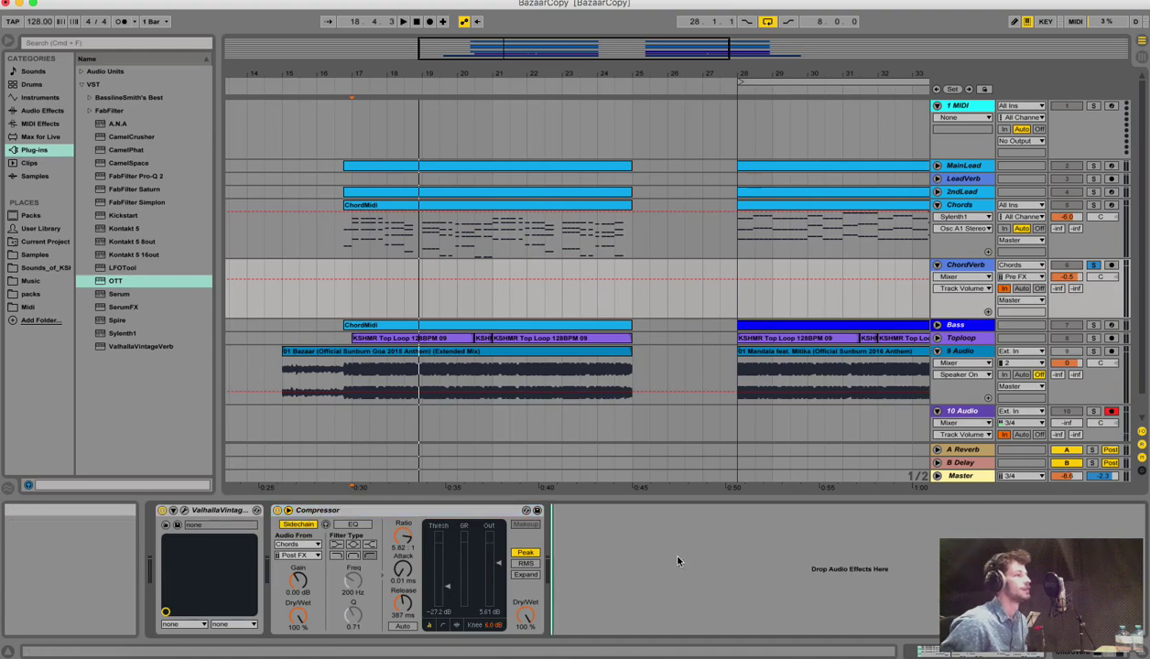
left_click(502, 513)
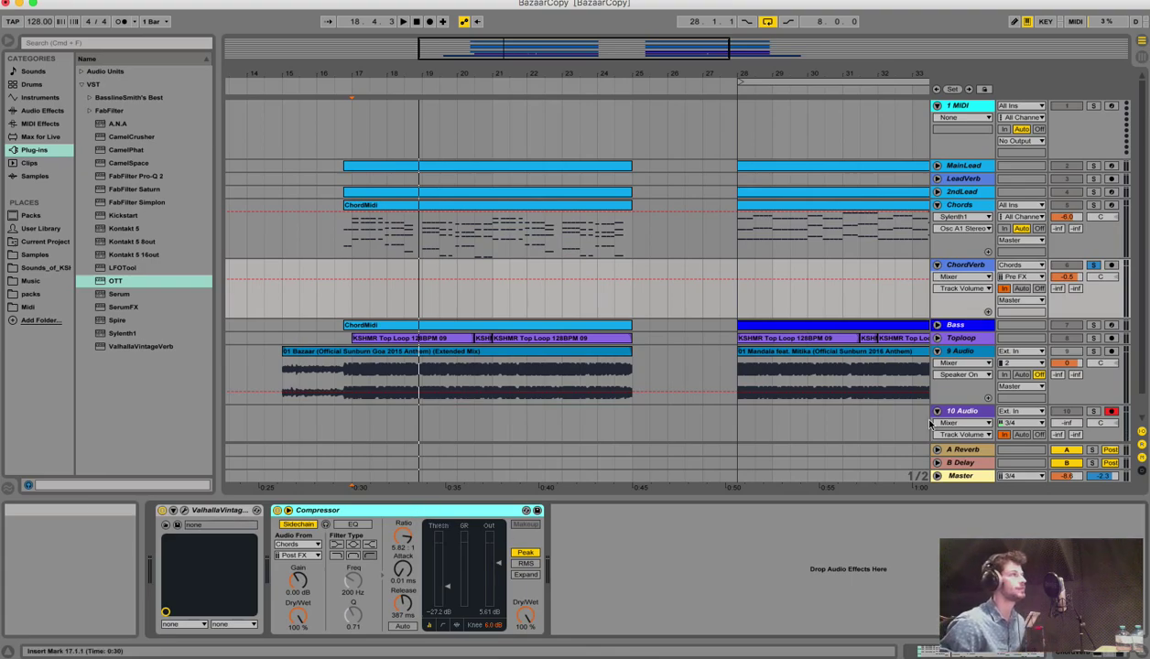
Solo the Chords and ChordVerb tracks together and play them from 17.1.1
left_click(1093, 204)
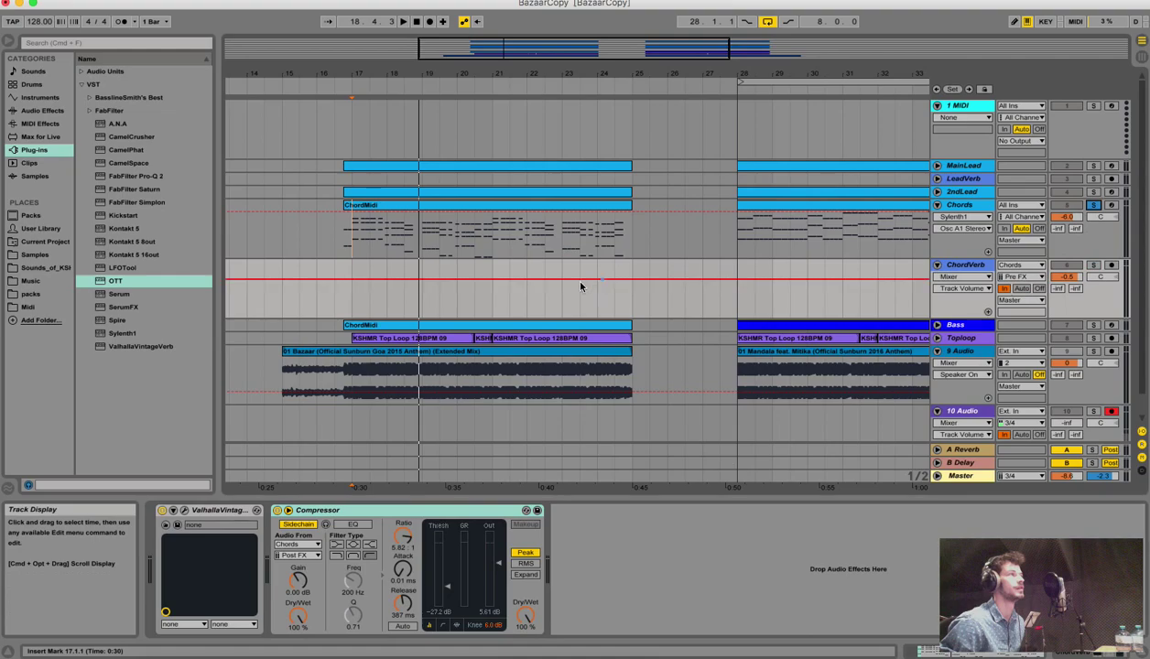
left_click(358, 254)
left_click(1094, 264)
key("space")
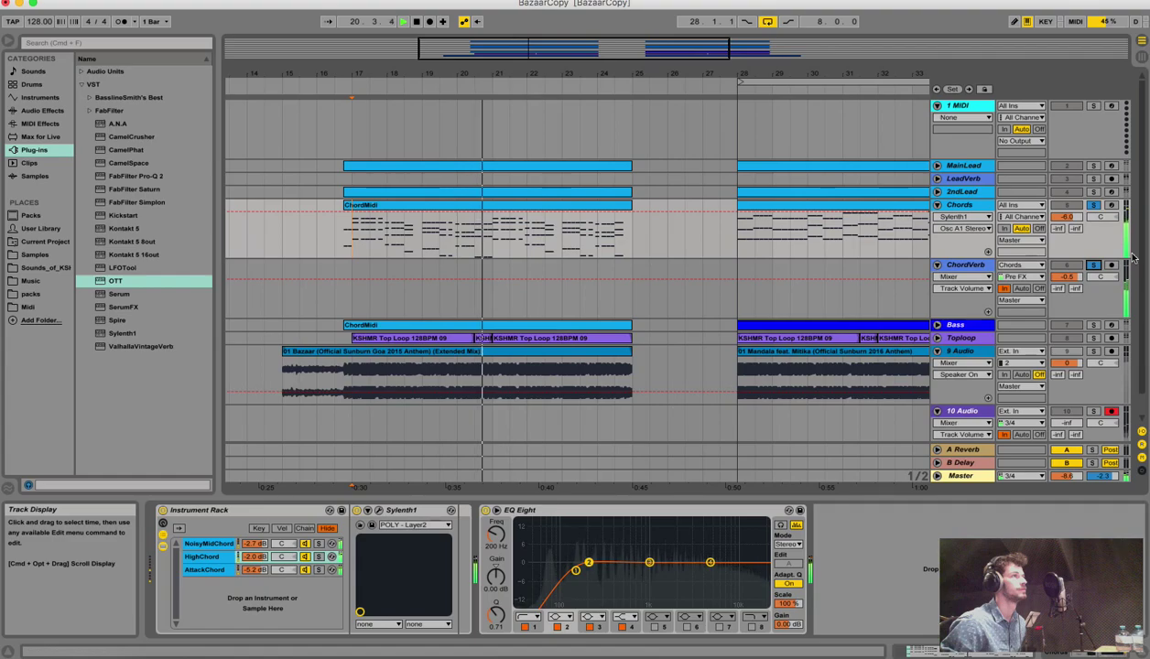
Clear the Chords and ChordVerb solos, stop playback and set the insert marker to 17.1.1
left_click(1094, 207)
key("space")
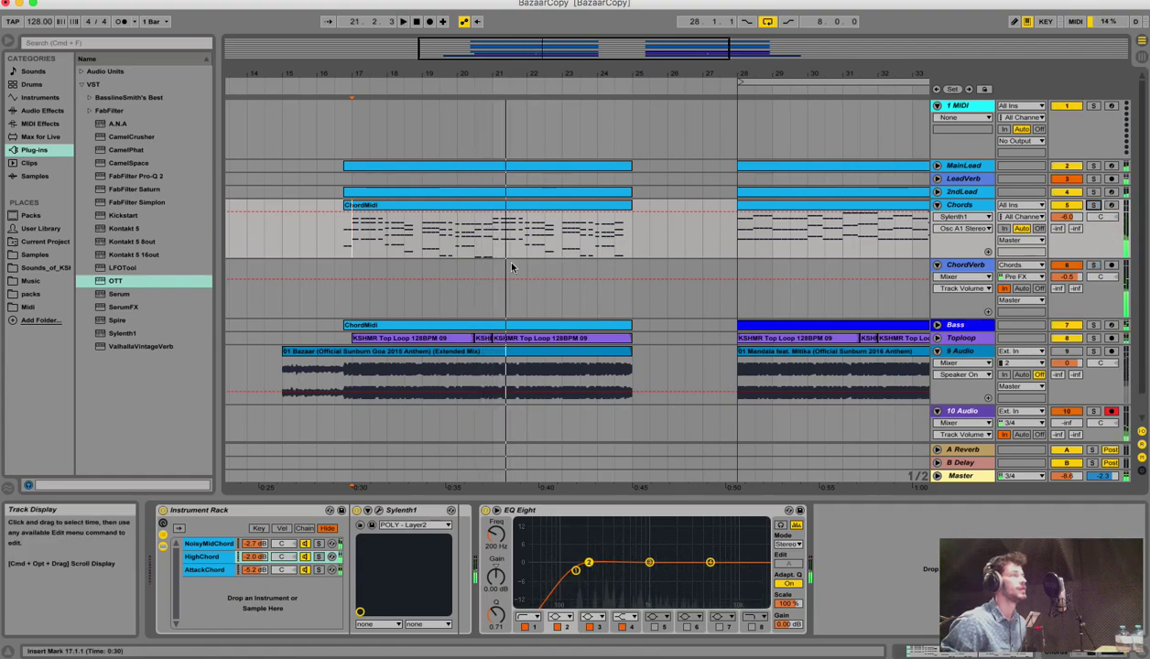
left_click(355, 247)
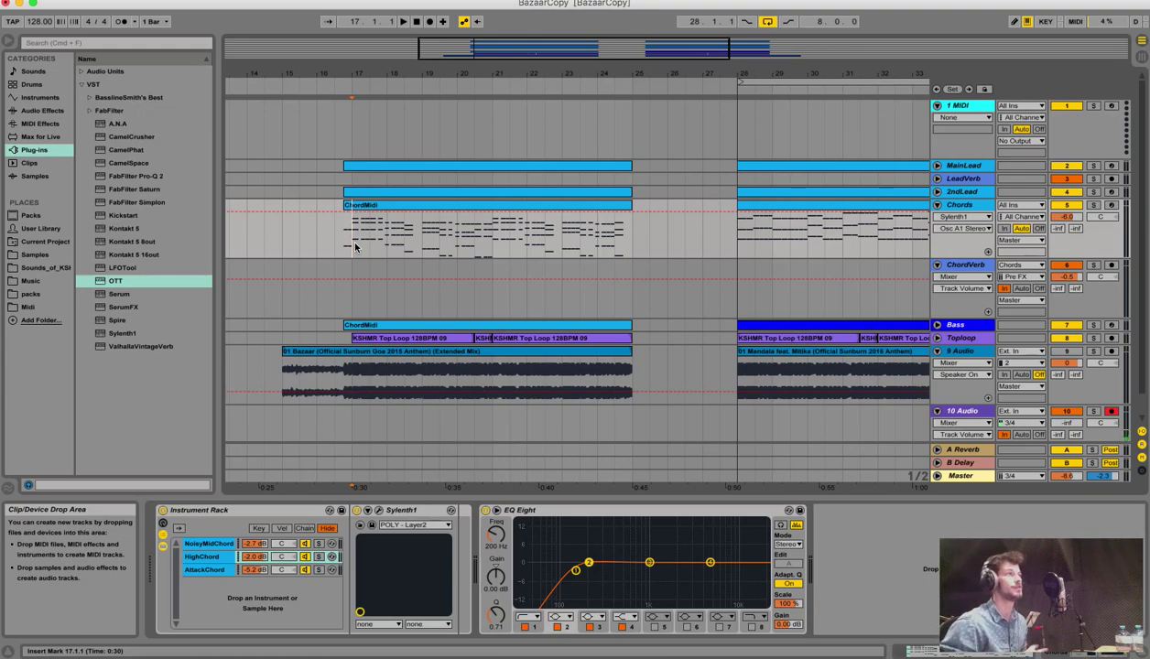
Review the ChordVerb track's reverb and Compressor, checking the Compressor's sidechain source, Chords
left_click(957, 268)
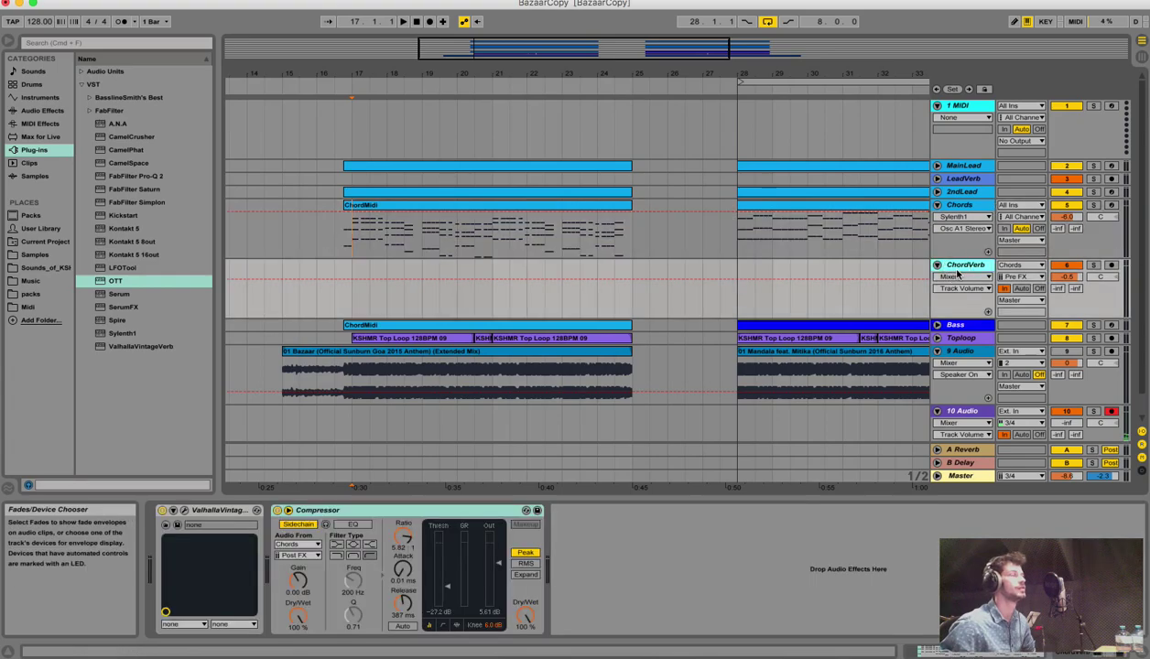
left_click(200, 511)
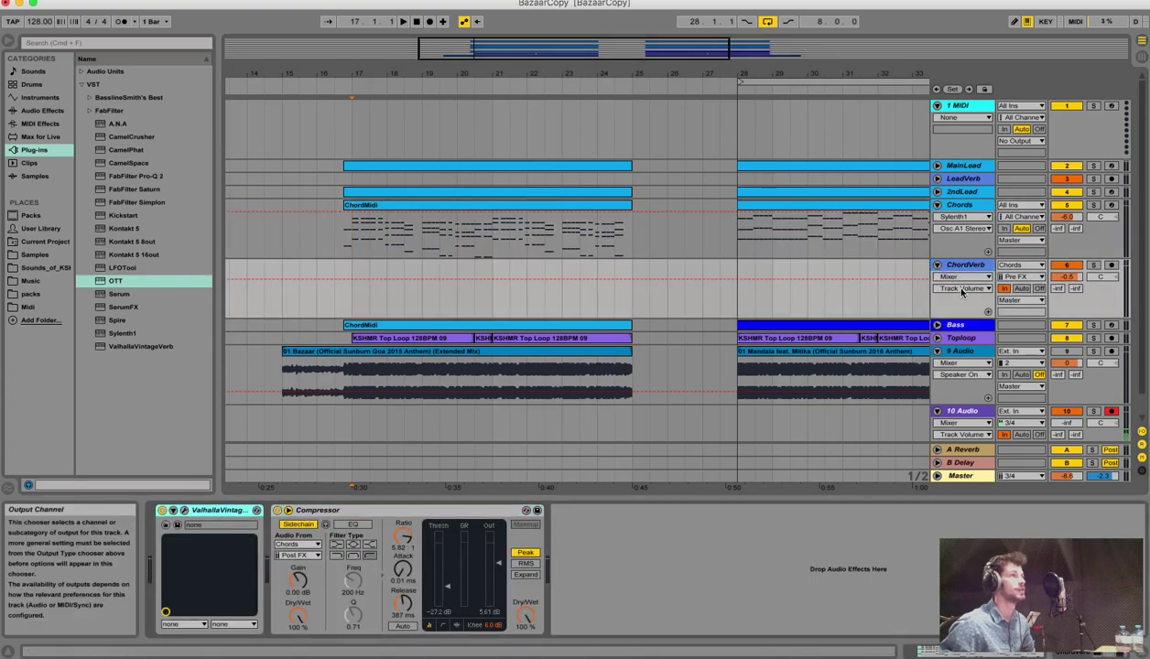
left_click(371, 513)
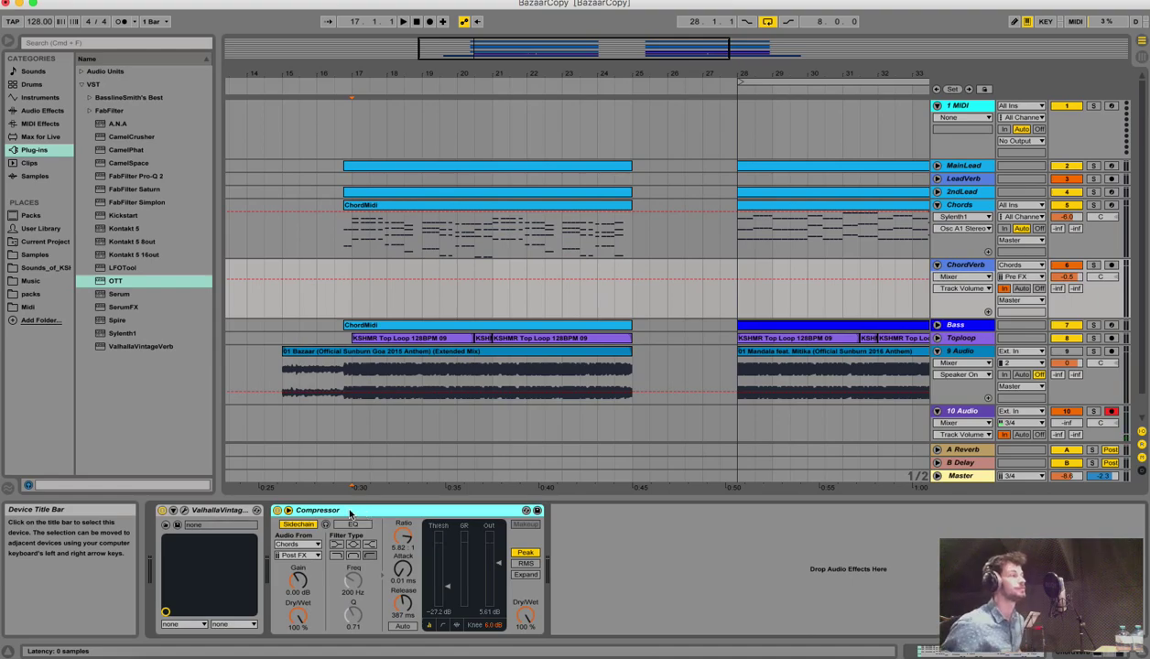
left_click(302, 544)
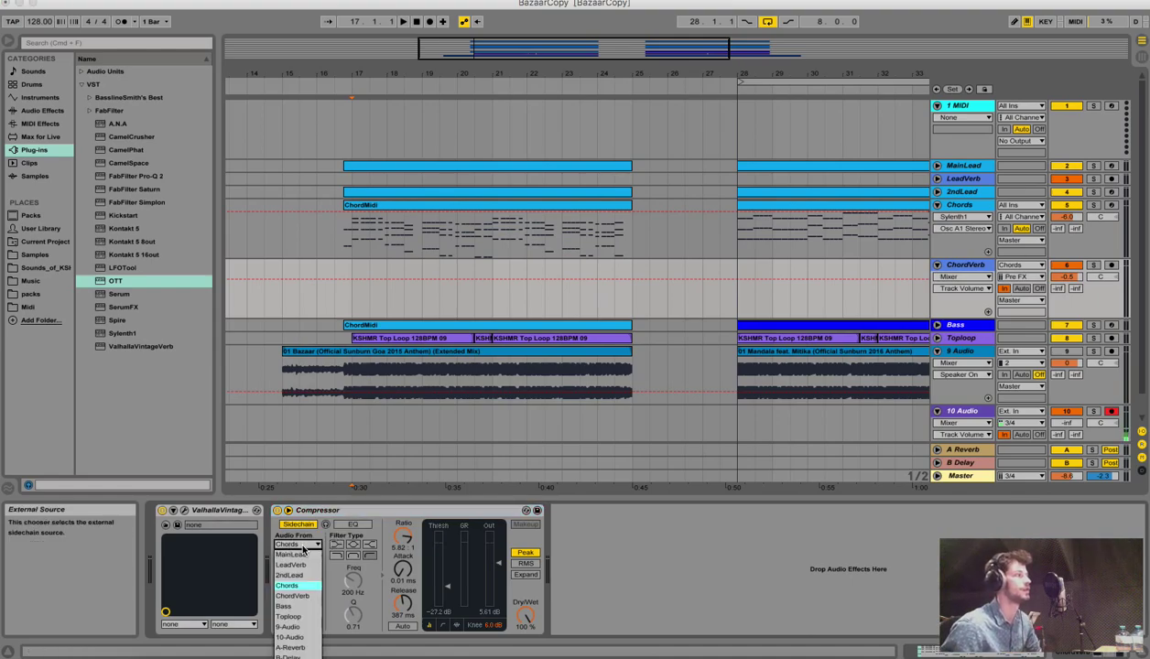
left_click(304, 547)
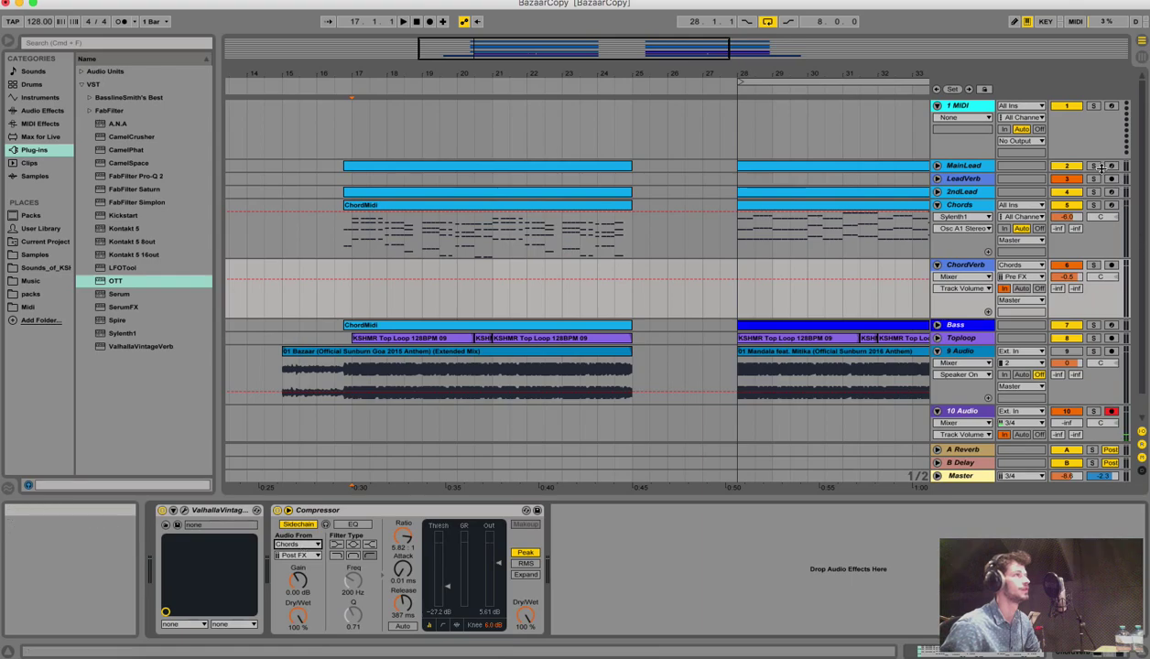
Compare the Chords track with ChordVerb, recheck the Compressor's Audio From setting and play from 17.1.1
left_click(958, 204)
left_click(968, 267)
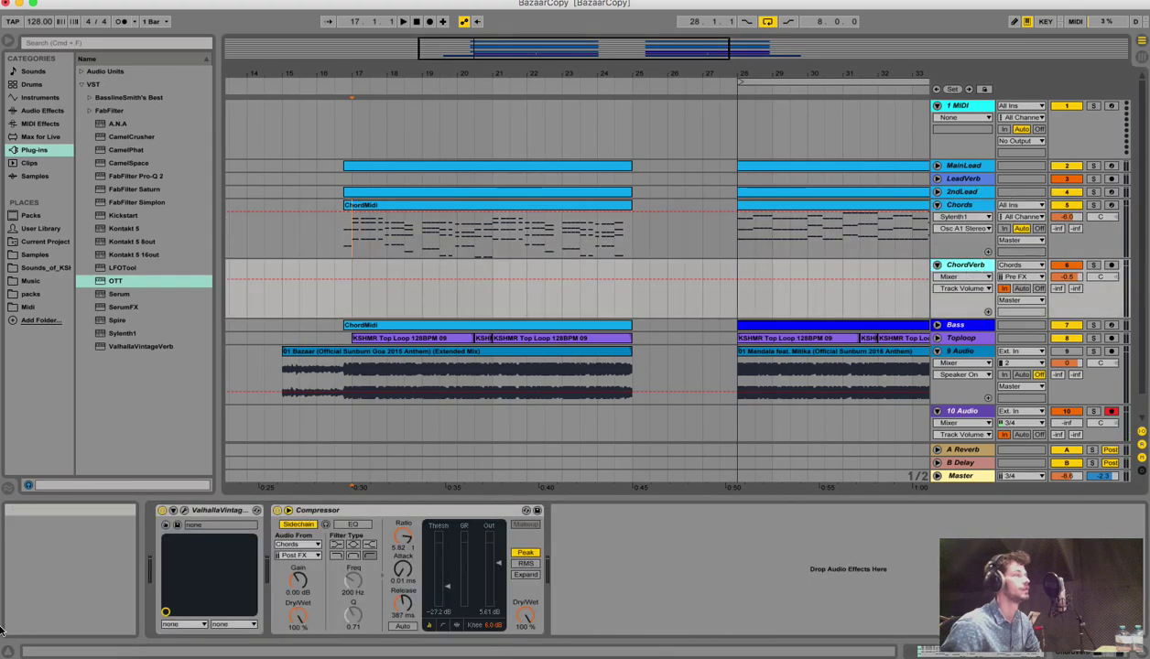
left_click(296, 545)
left_click(294, 550)
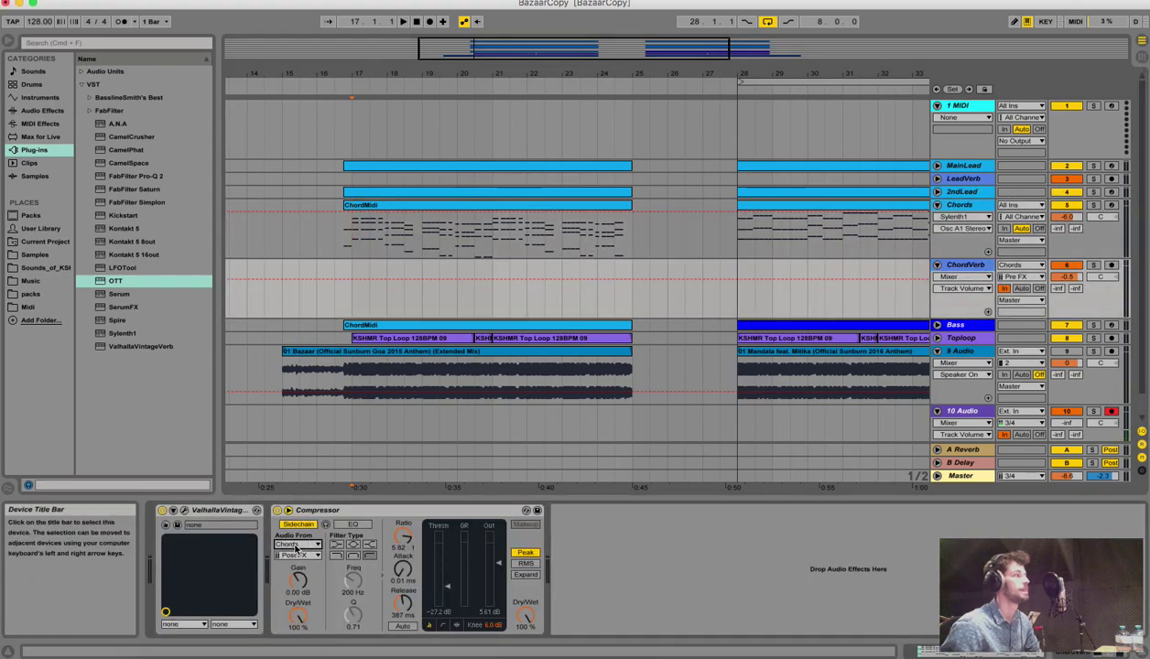
key("space")
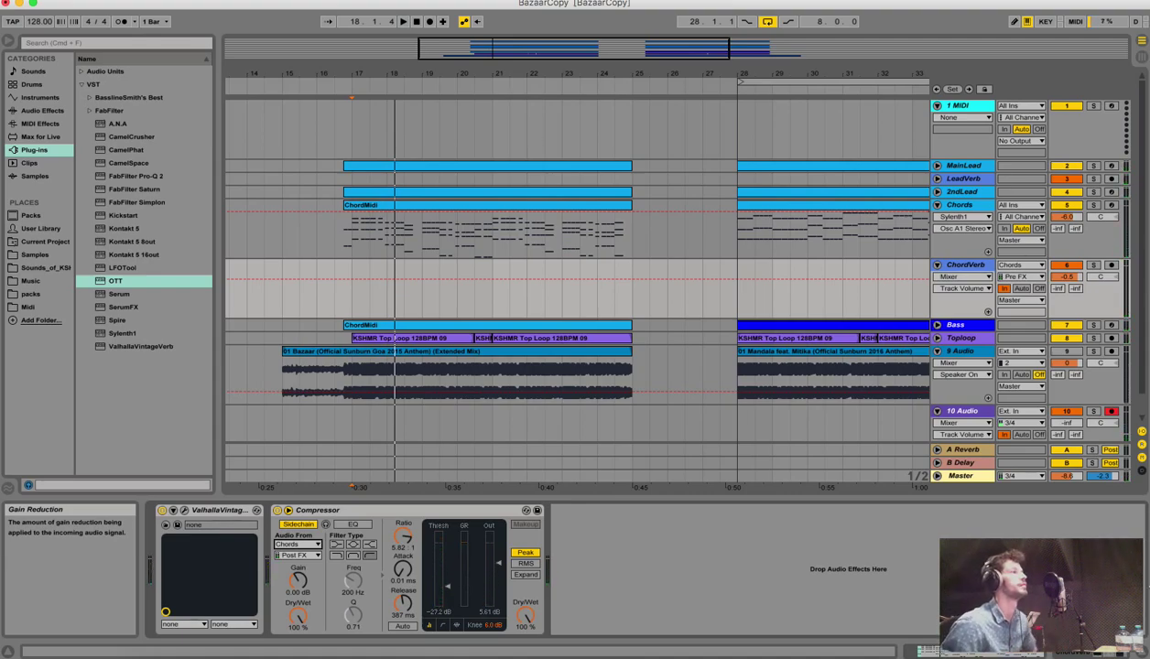
Fold the ChordVerb and Chords tracks and unfold the 2ndLead track
left_click(937, 264)
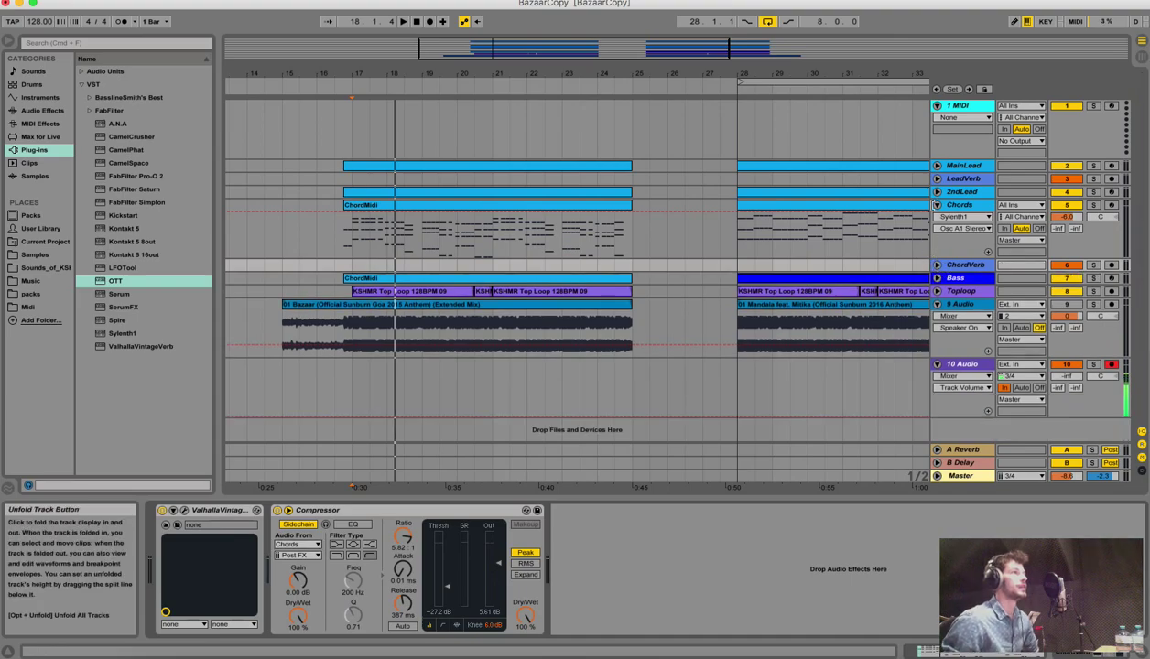
left_click(937, 206)
left_click(937, 192)
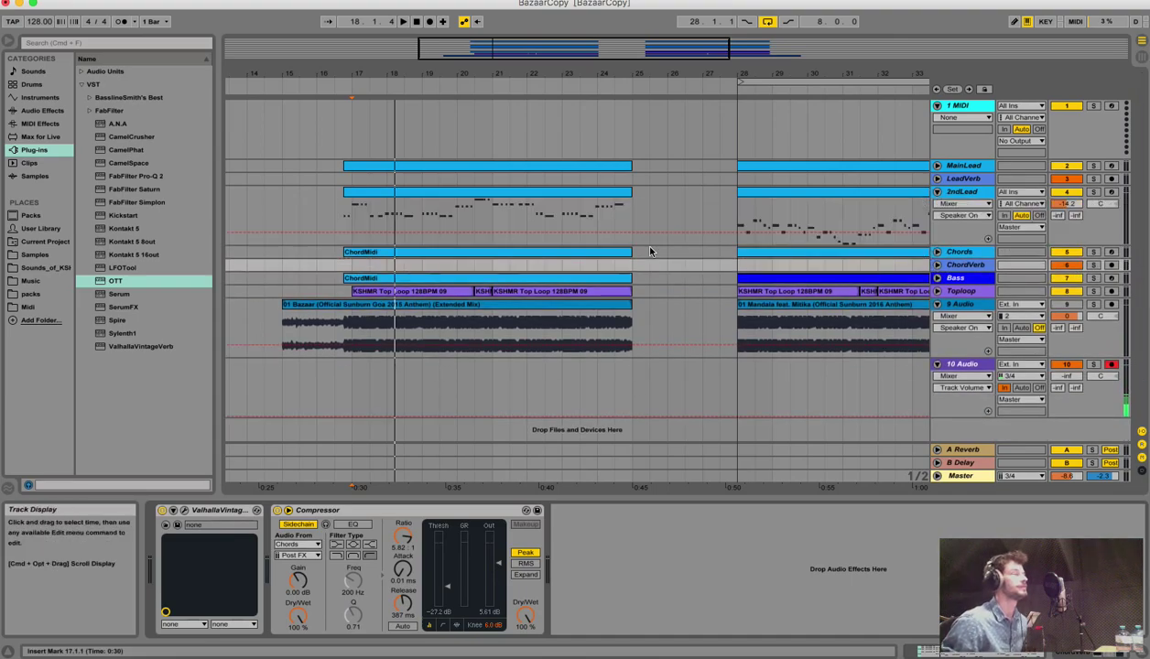
Fold the 2ndLead track, unfold MainLead and select its first clip
left_click(936, 191)
left_click(937, 165)
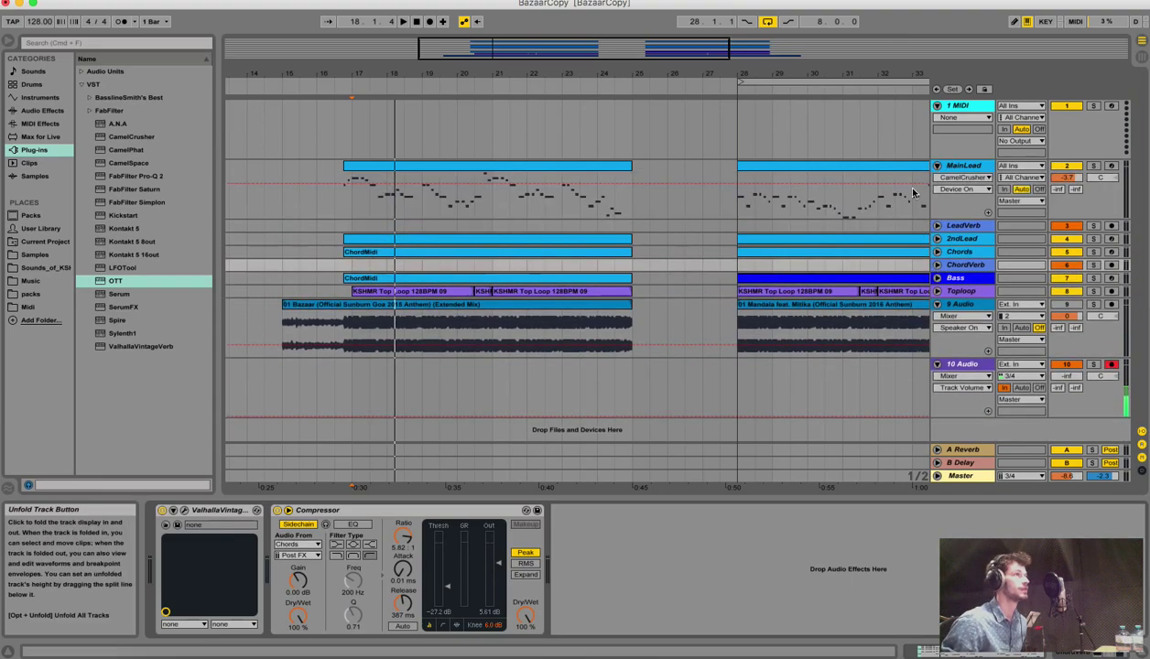
left_click(352, 166)
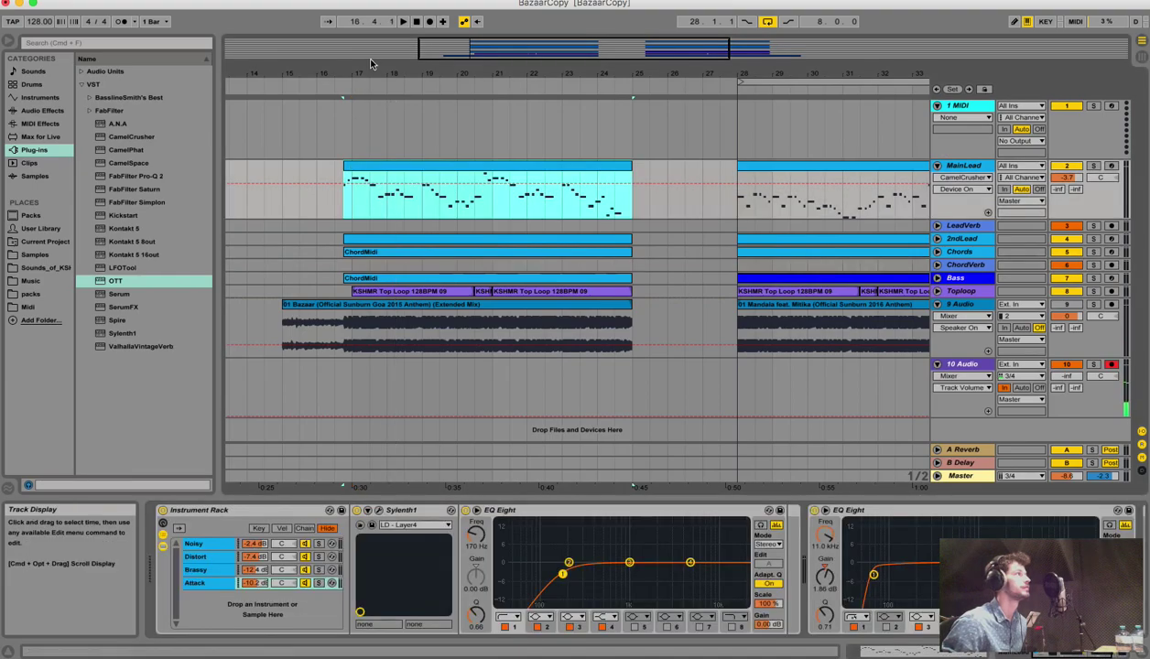
Solo the MainLead track and listen to its lead melody from 16.4.1
double_click(371, 73)
left_click_drag(371, 73, 366, 64)
left_click(335, 197)
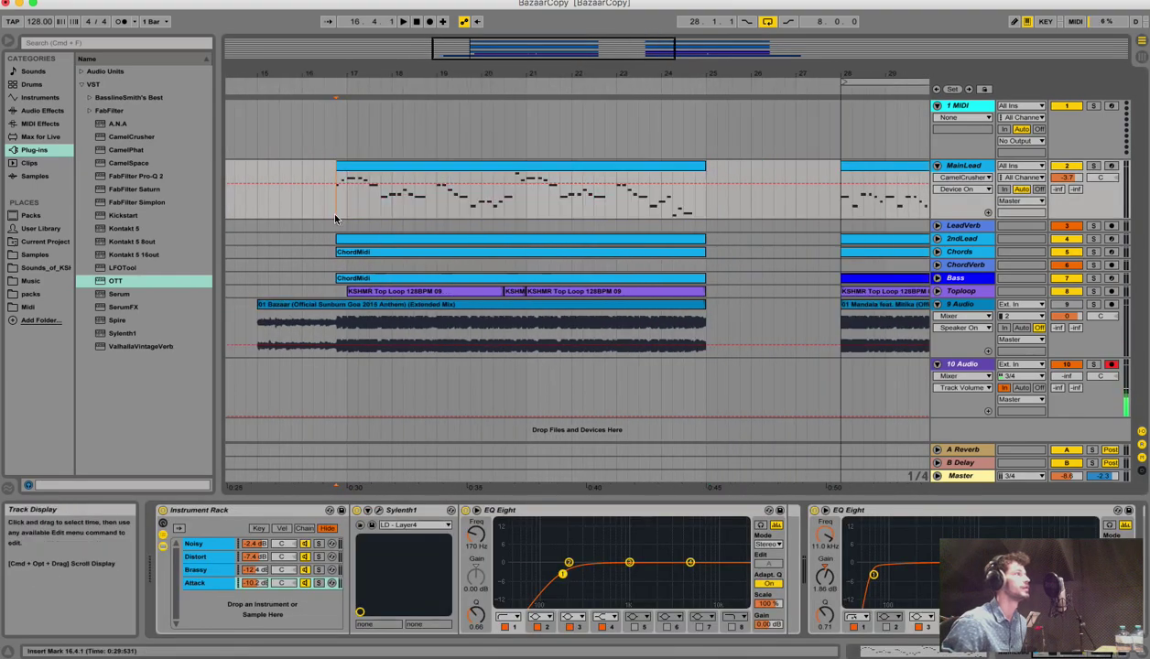
left_click(1093, 166)
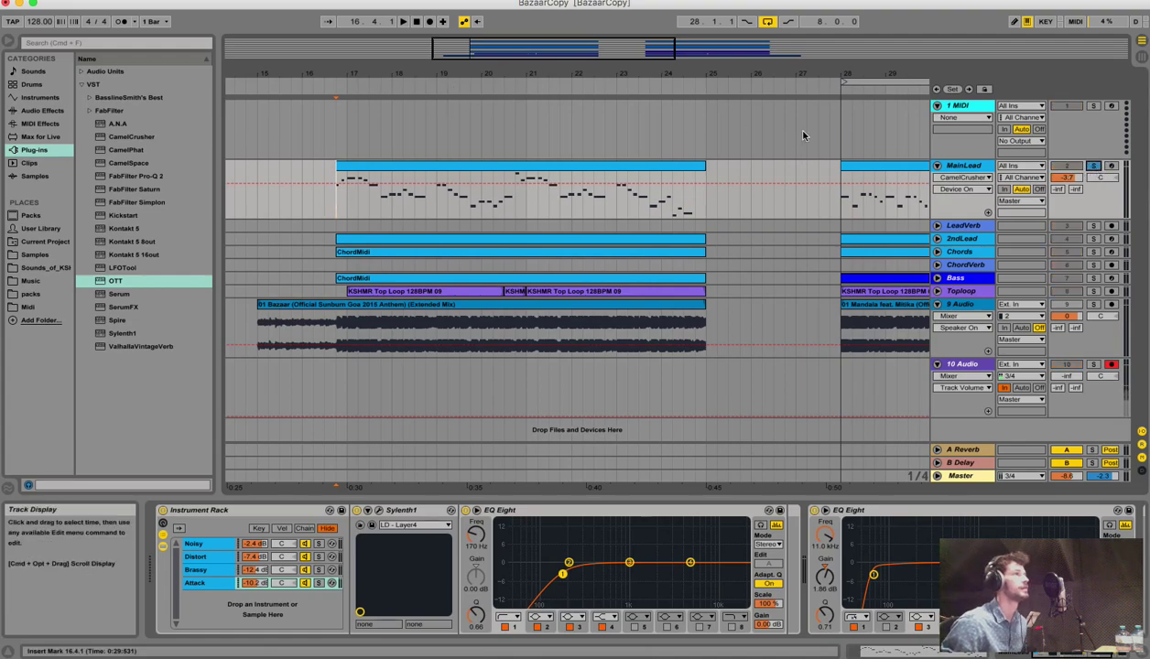
key("space")
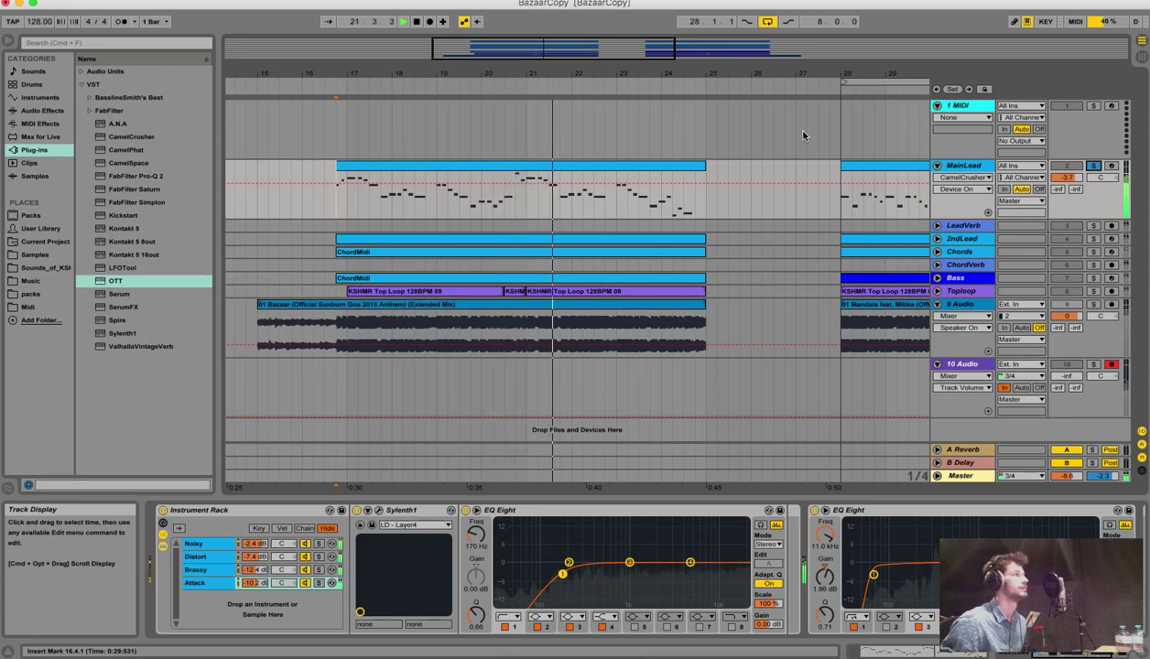
key("space")
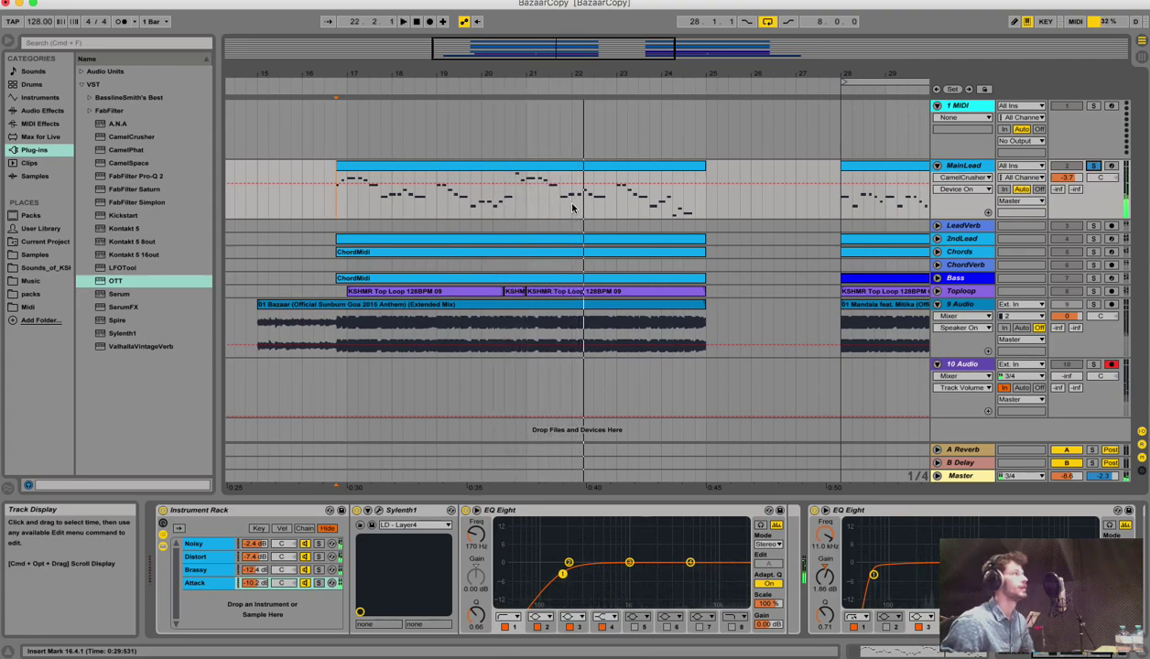
Check the LeadVerb track's devices and return to the MainLead track's device chain
scroll(435, 99, "left", 5)
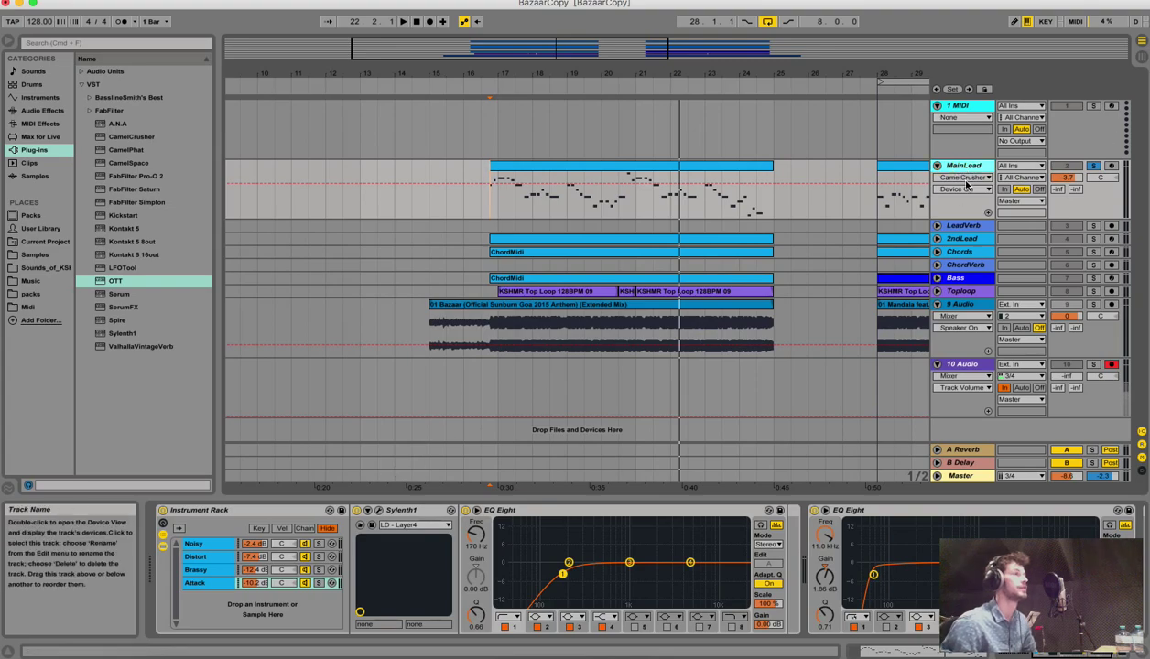
left_click(969, 226)
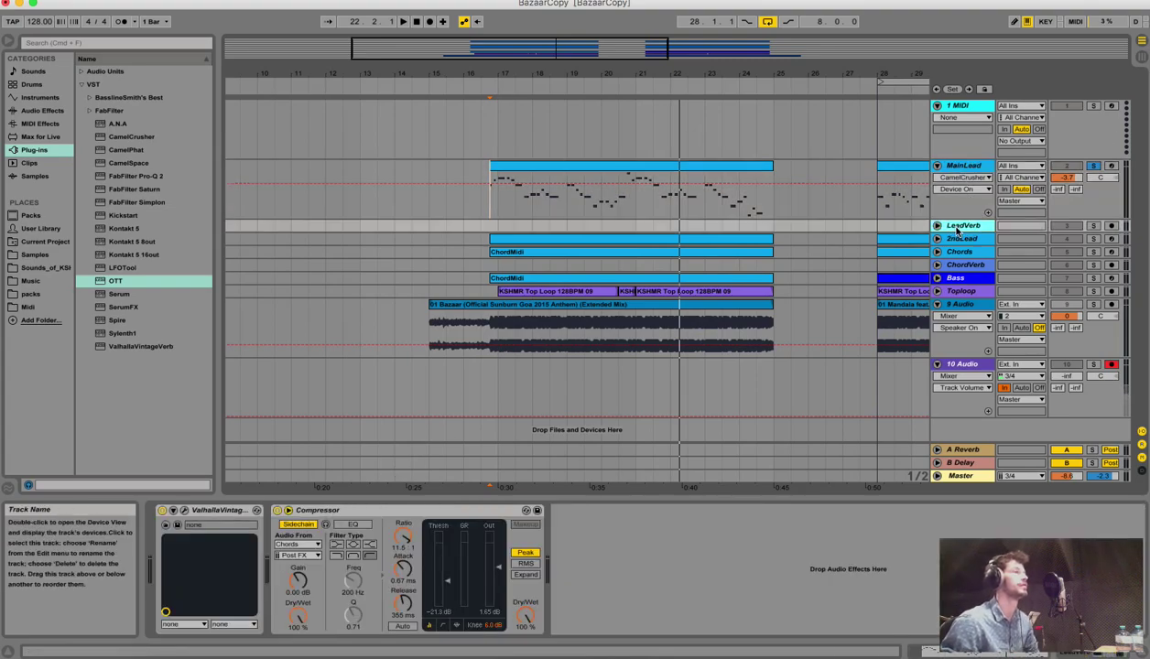
left_click(965, 165)
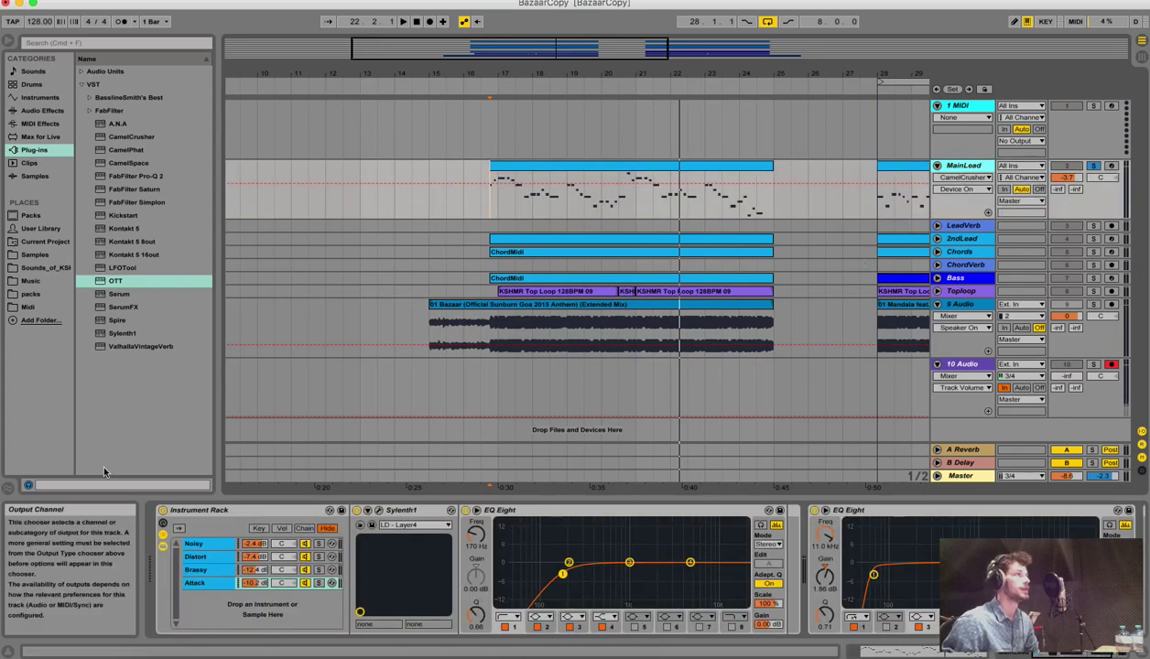
Solo the Noisy chain in MainLead's Instrument Rack and audition it from 16.4.1
left_click(318, 547)
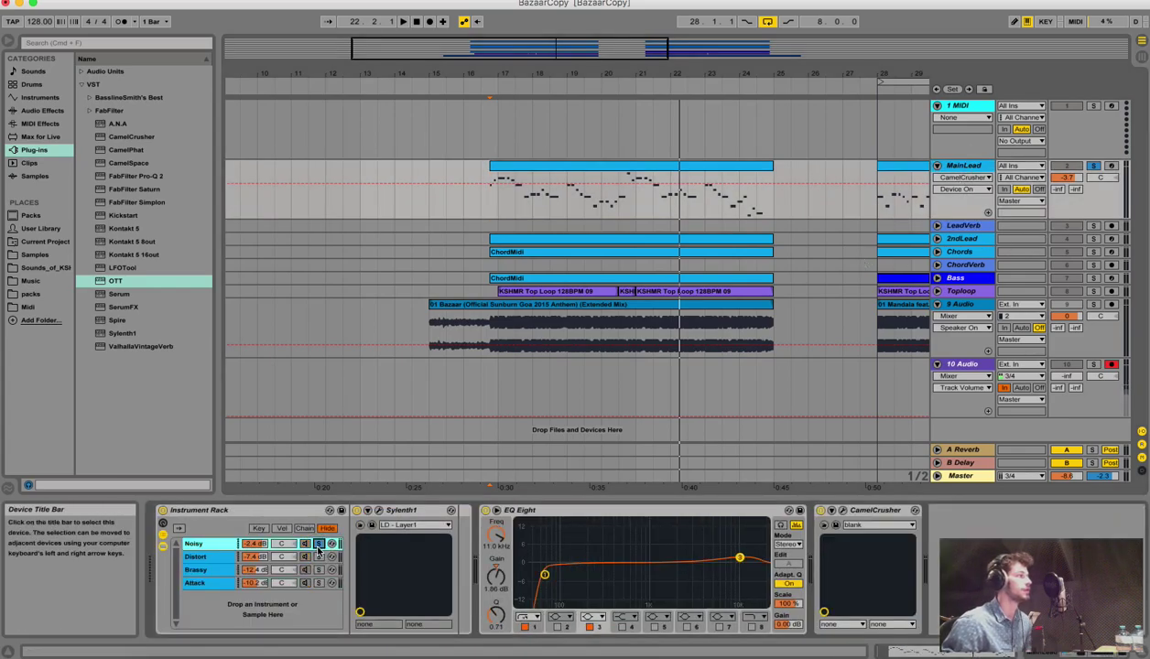
key("space")
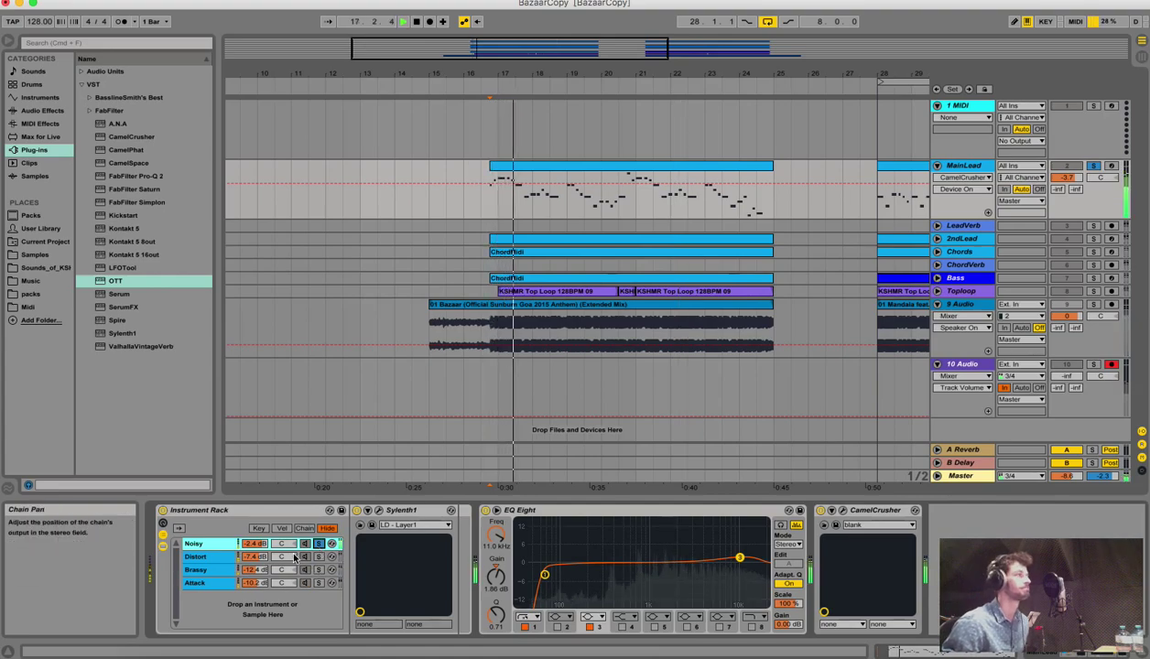
key("space")
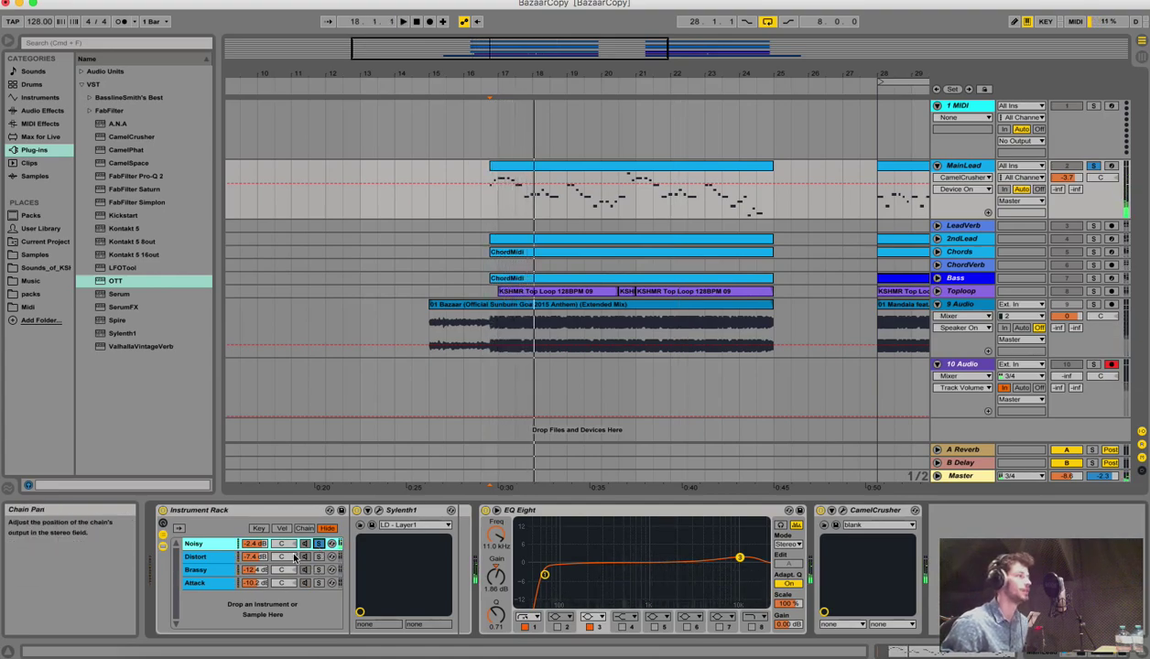
key("space")
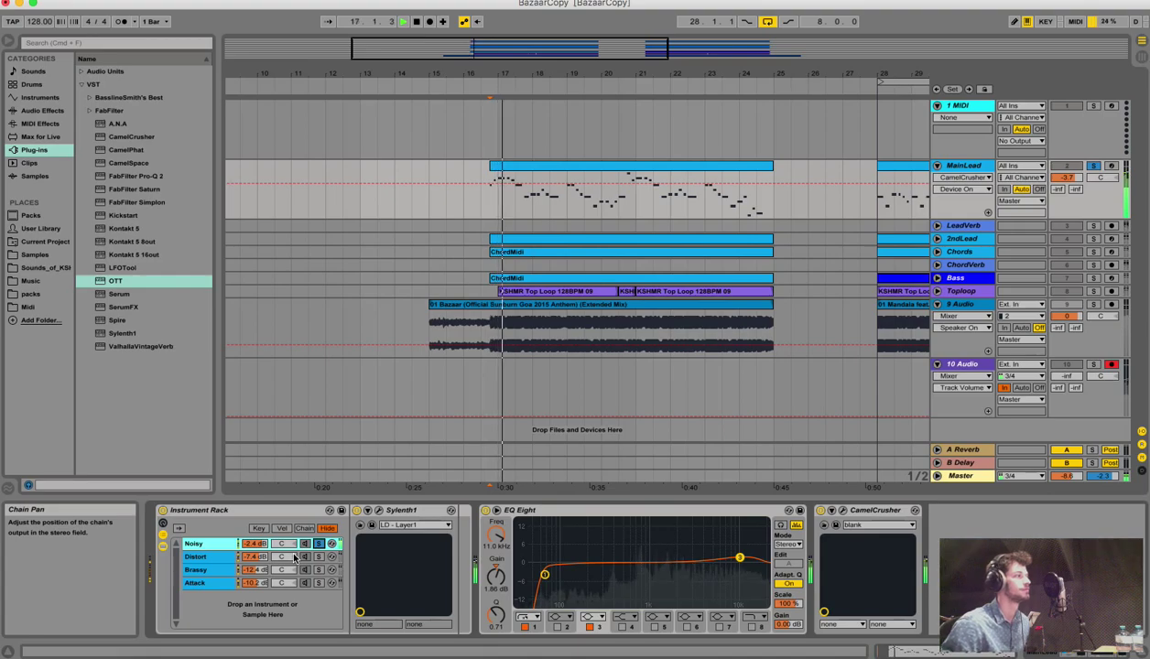
key("space")
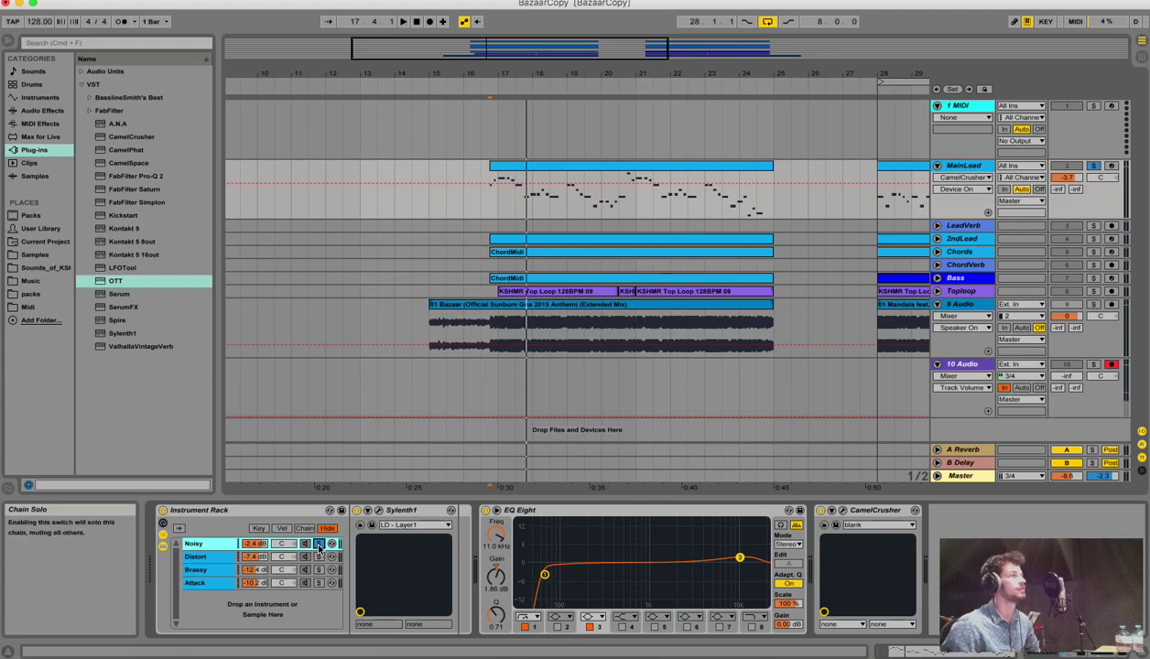
left_click(319, 544)
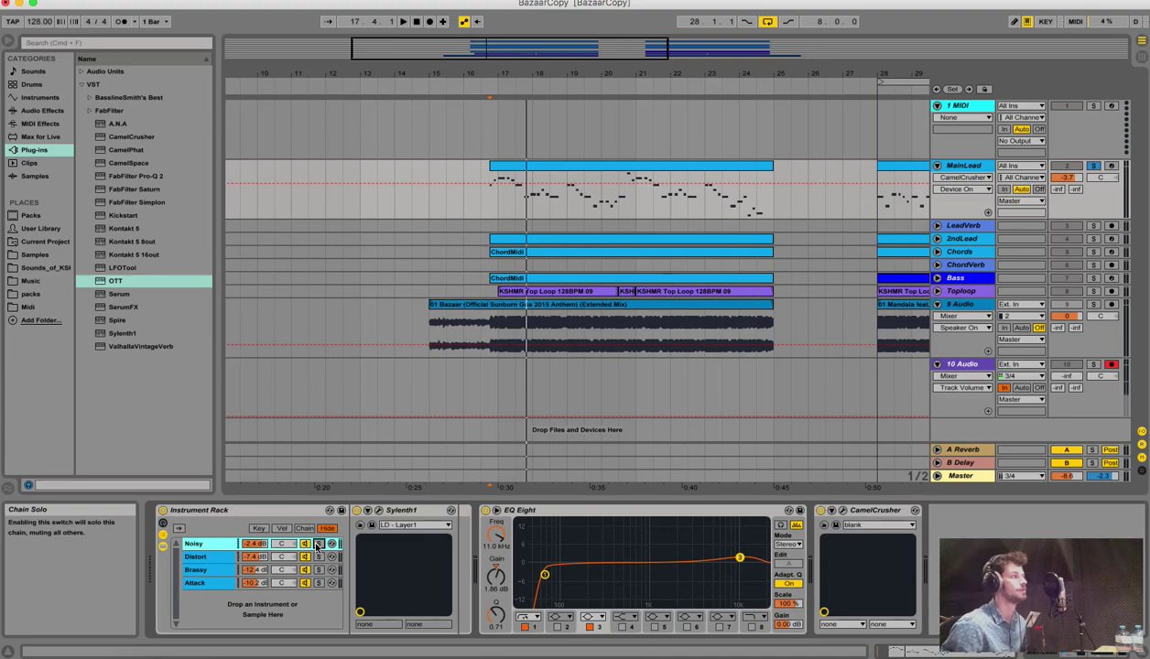
left_click(318, 545)
key("space")
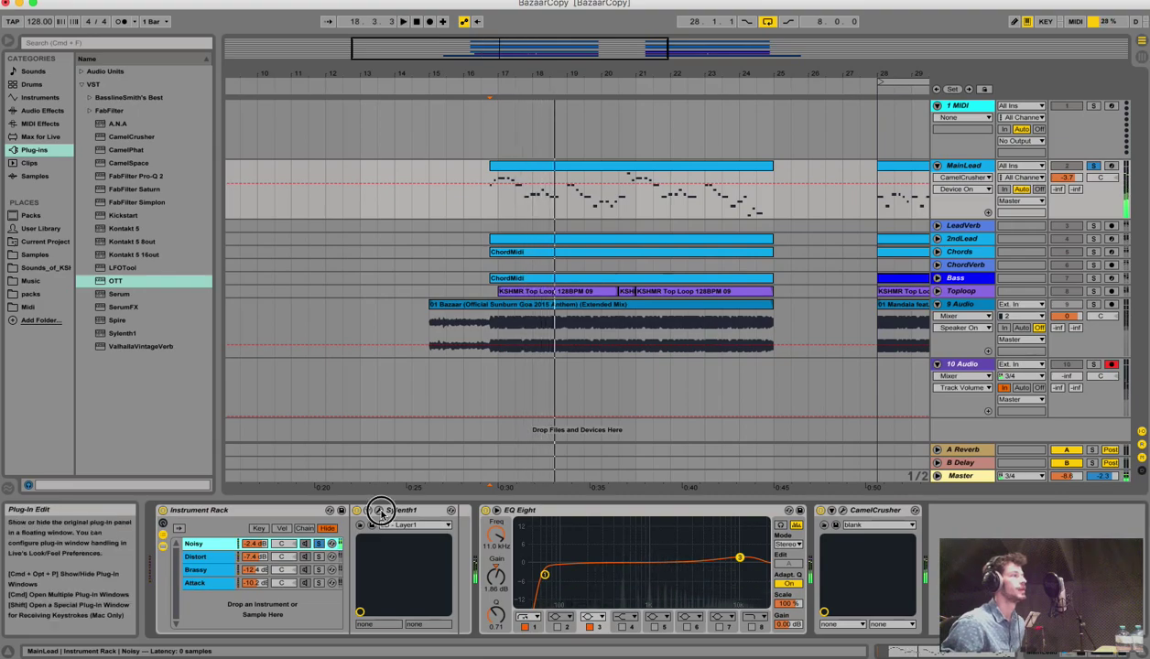
Review the Noisy chain's Sylenth1 settings and preset list, close the synth and replay the chain
left_click(380, 511)
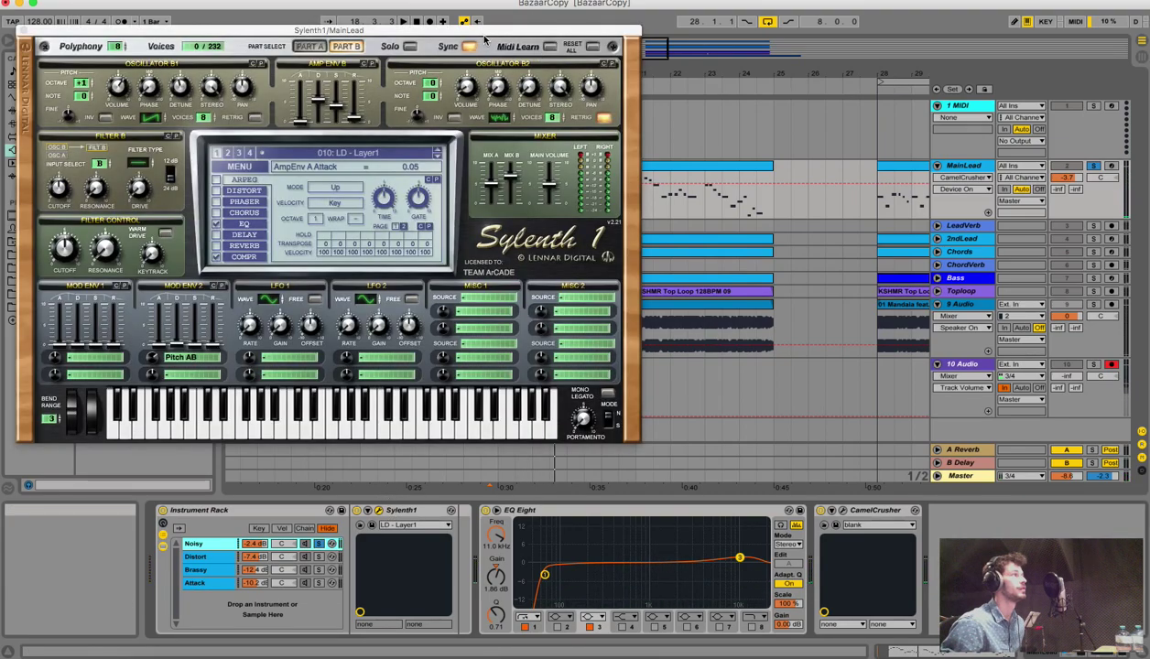
left_click_drag(491, 34, 707, 95)
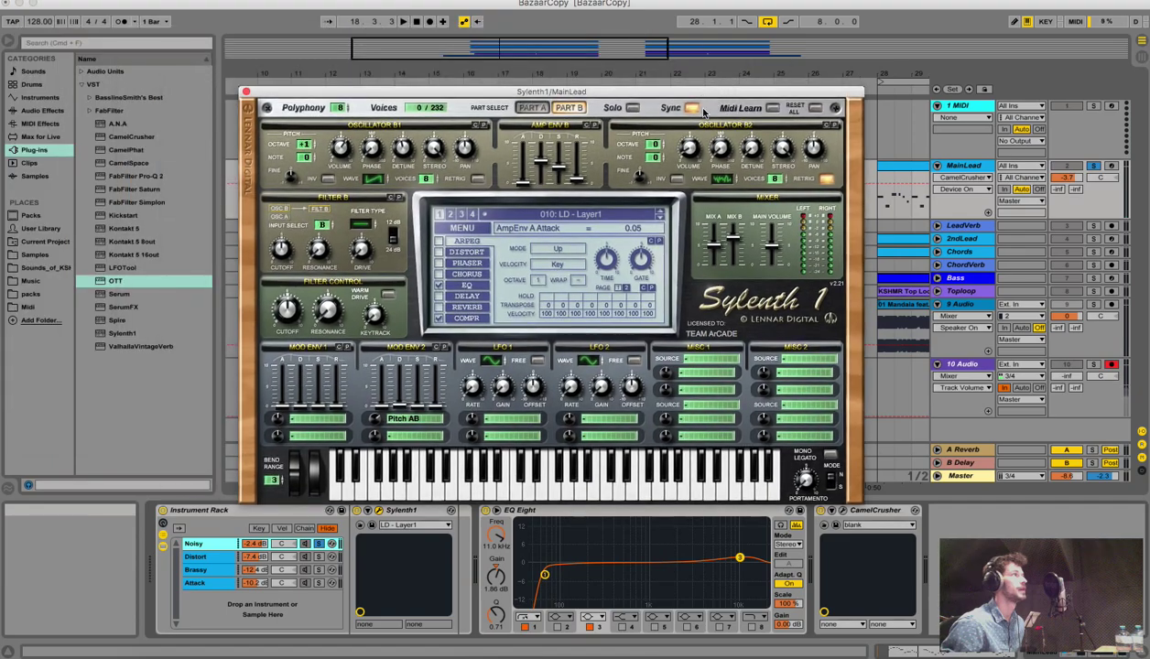
left_click(592, 218)
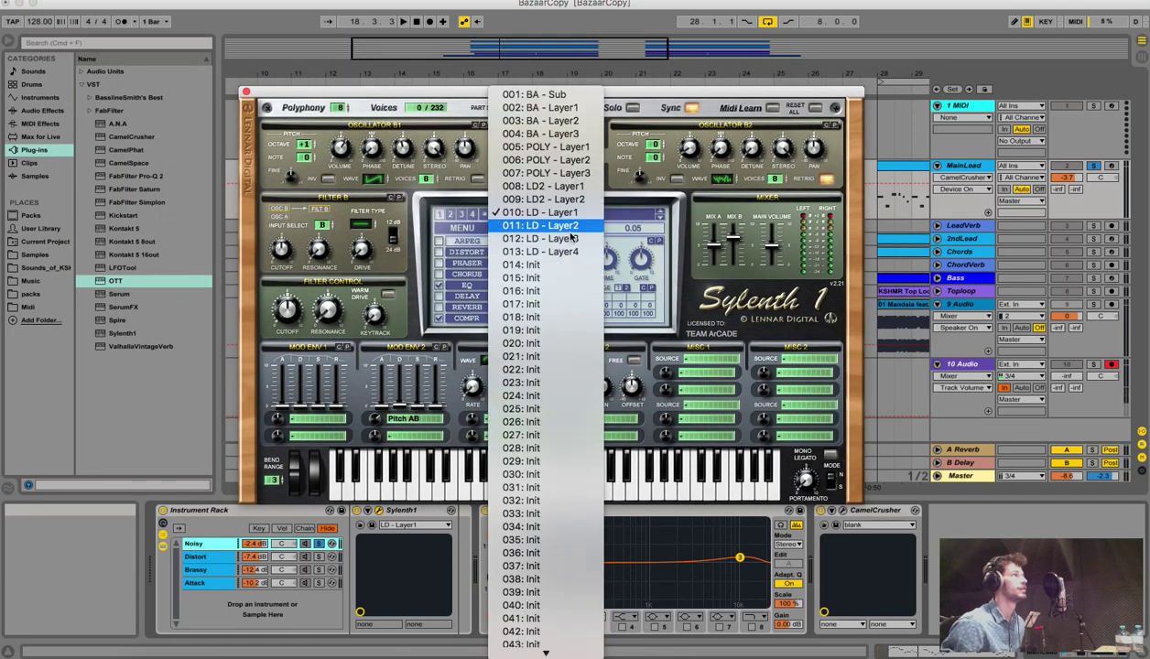
left_click(623, 189)
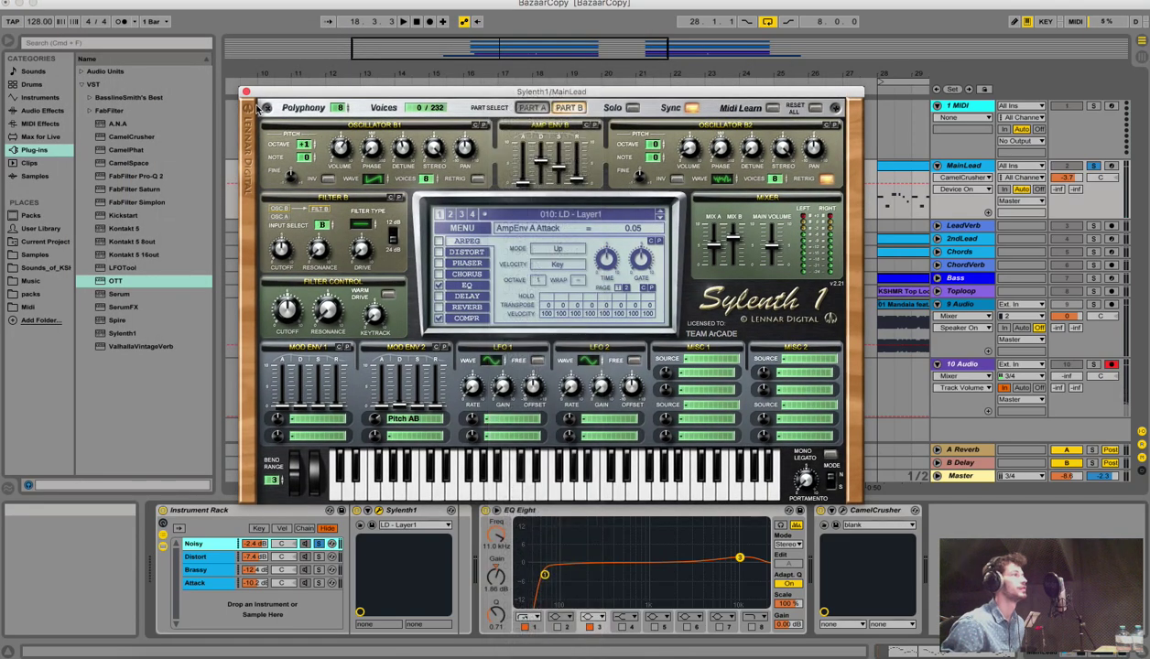
left_click(246, 91)
key("space")
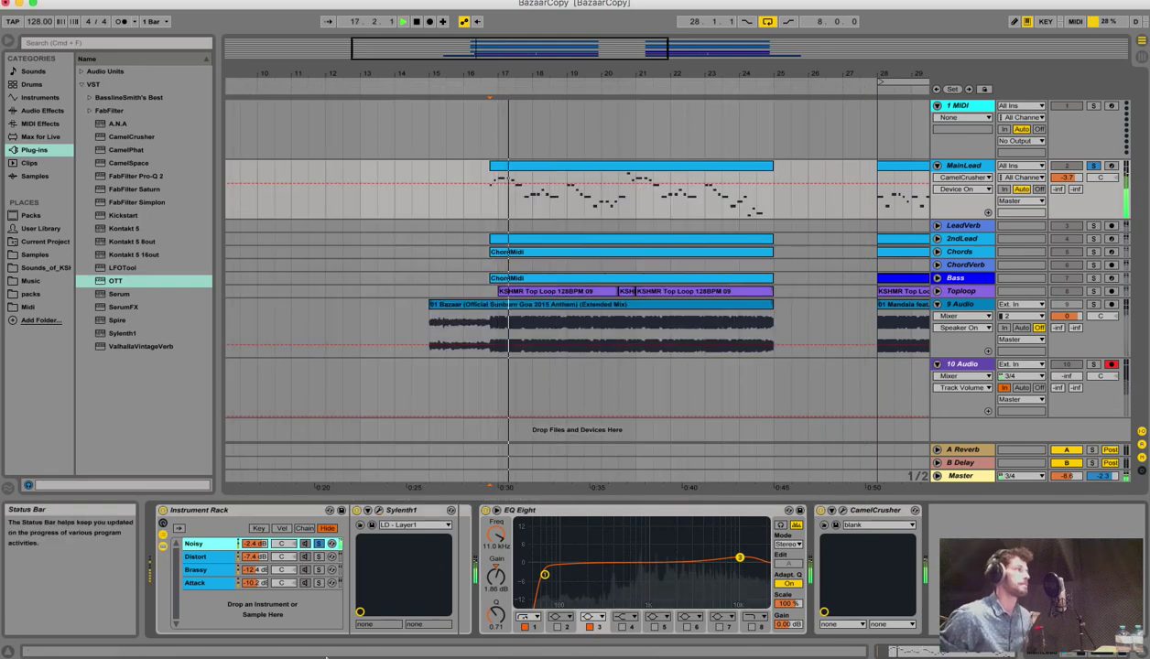
key("space")
Solo the Distort chain in the Instrument Rack and audition it from 16.4.1
left_click(319, 557)
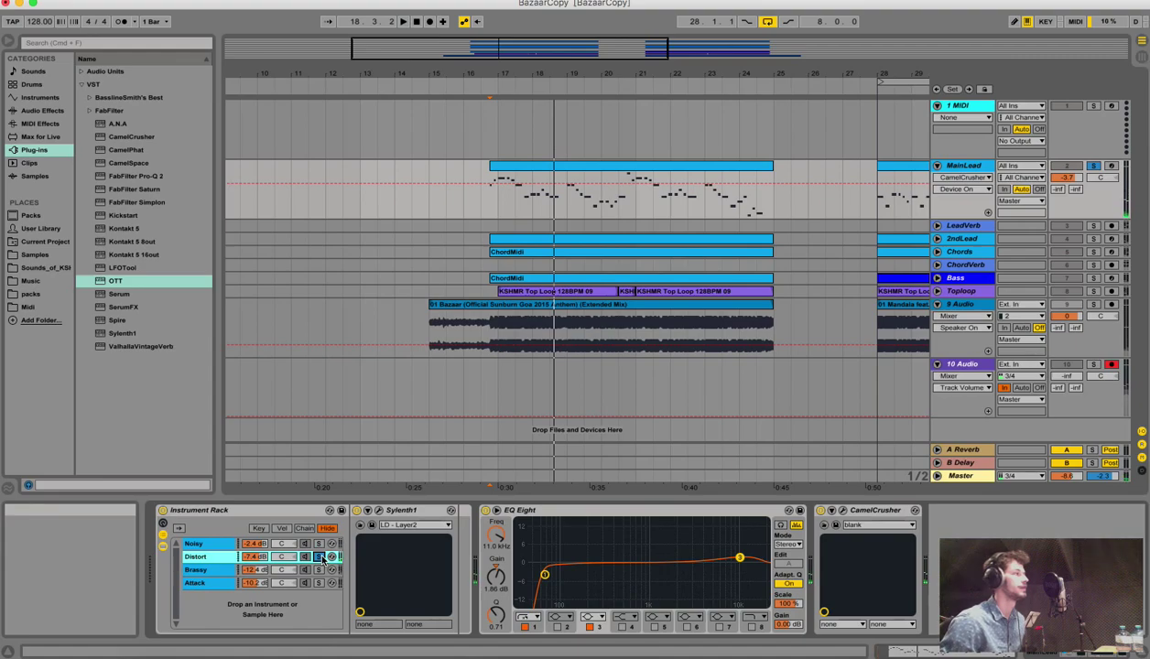
key("space")
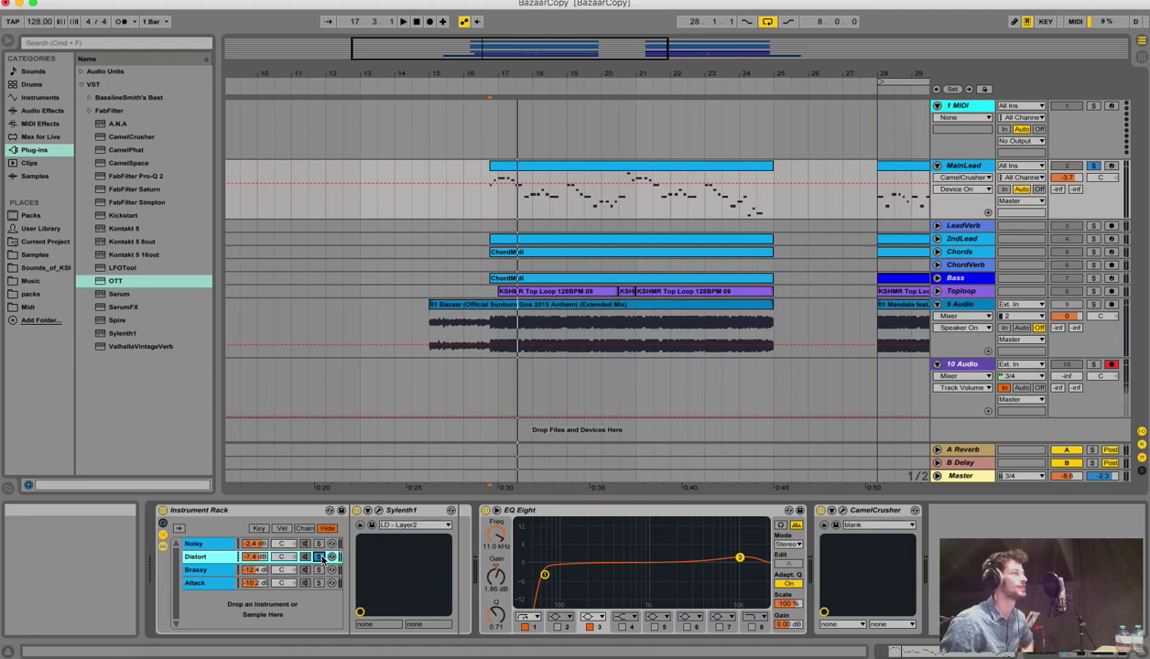
key("space")
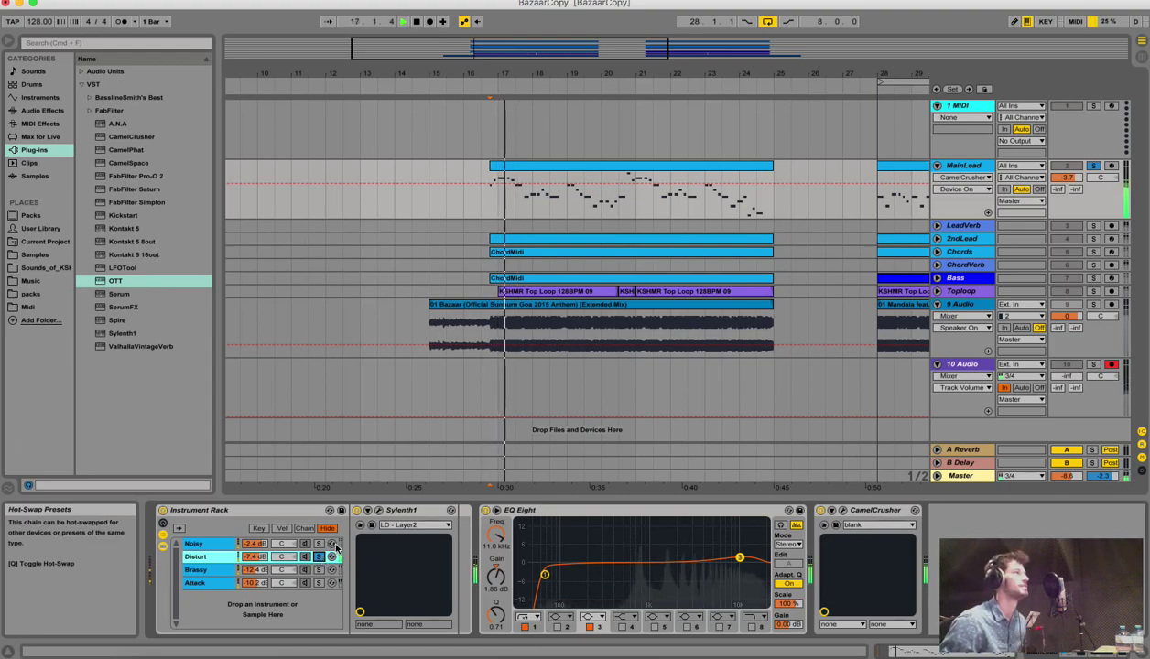
Examine the Distort chain's Sylenth1 patch, checking oscillator A2's detune and the Distort effect's settings
left_click(379, 515)
key("space")
left_click_drag(401, 54, 467, 132)
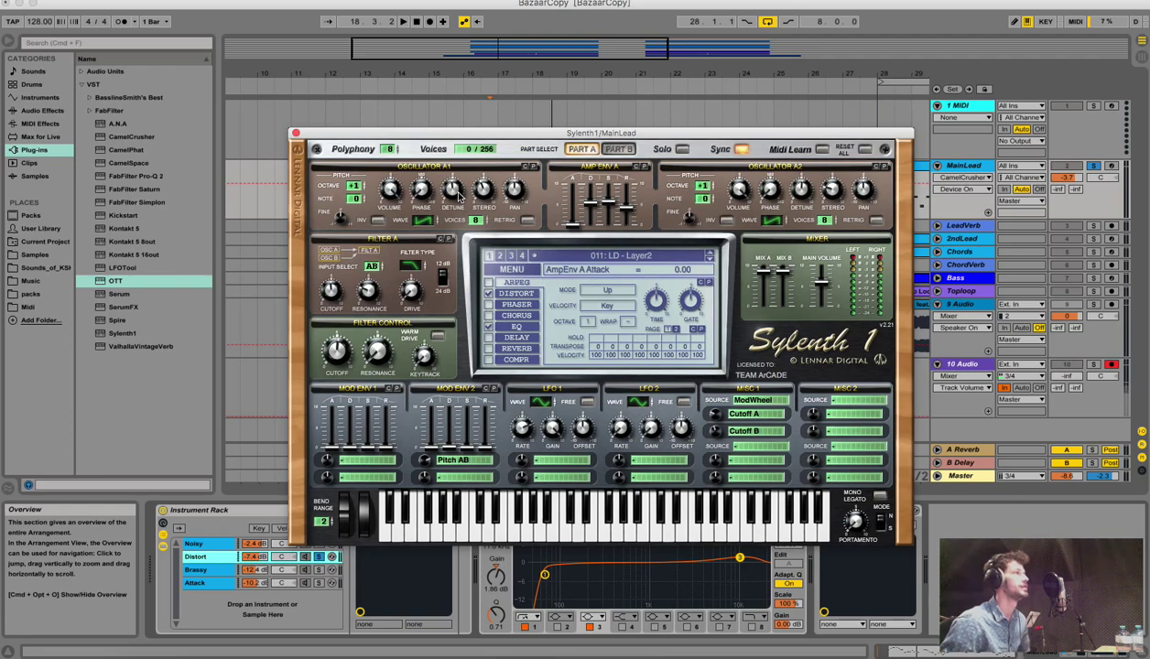
left_click_drag(773, 194, 751, 197)
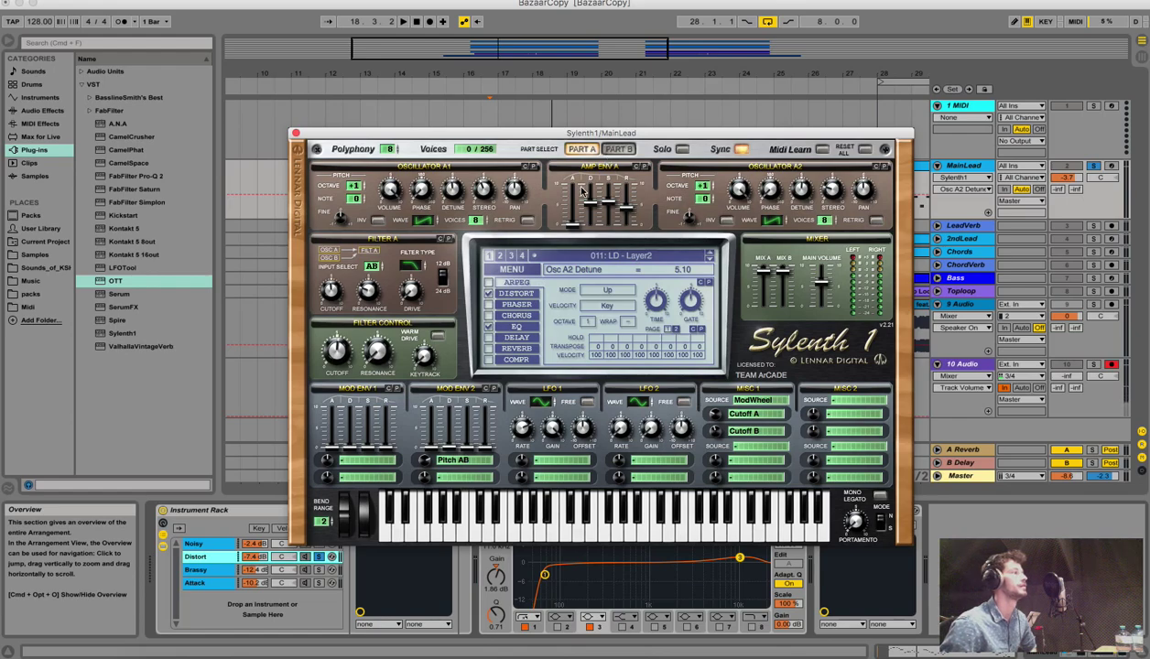
left_click(518, 293)
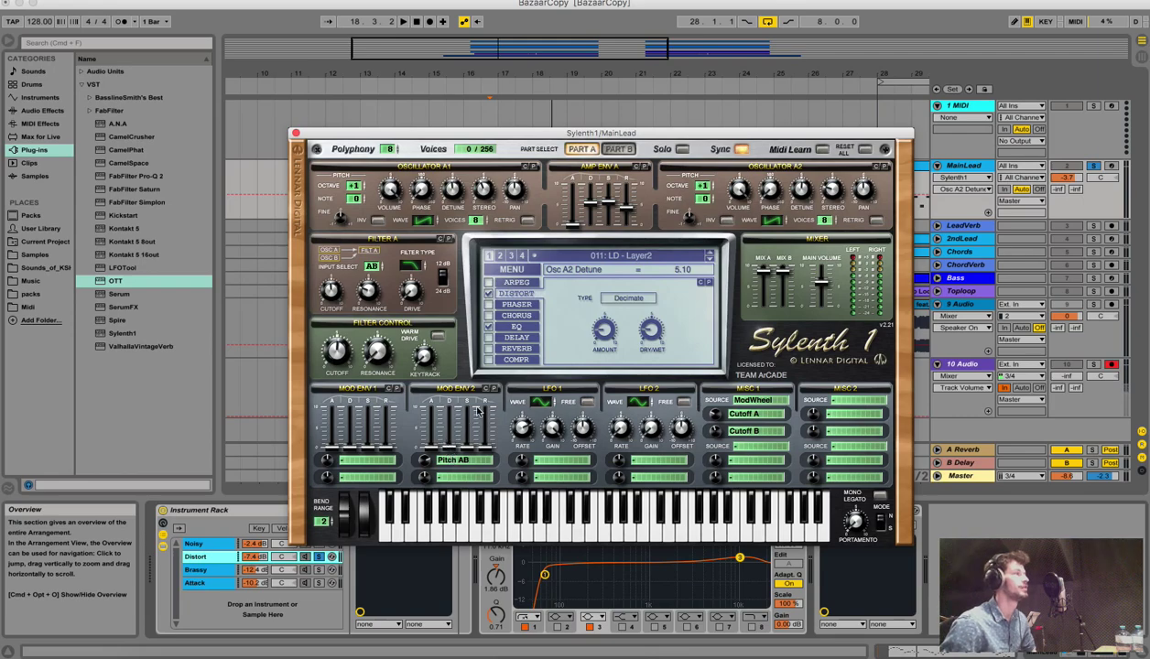
left_click(295, 133)
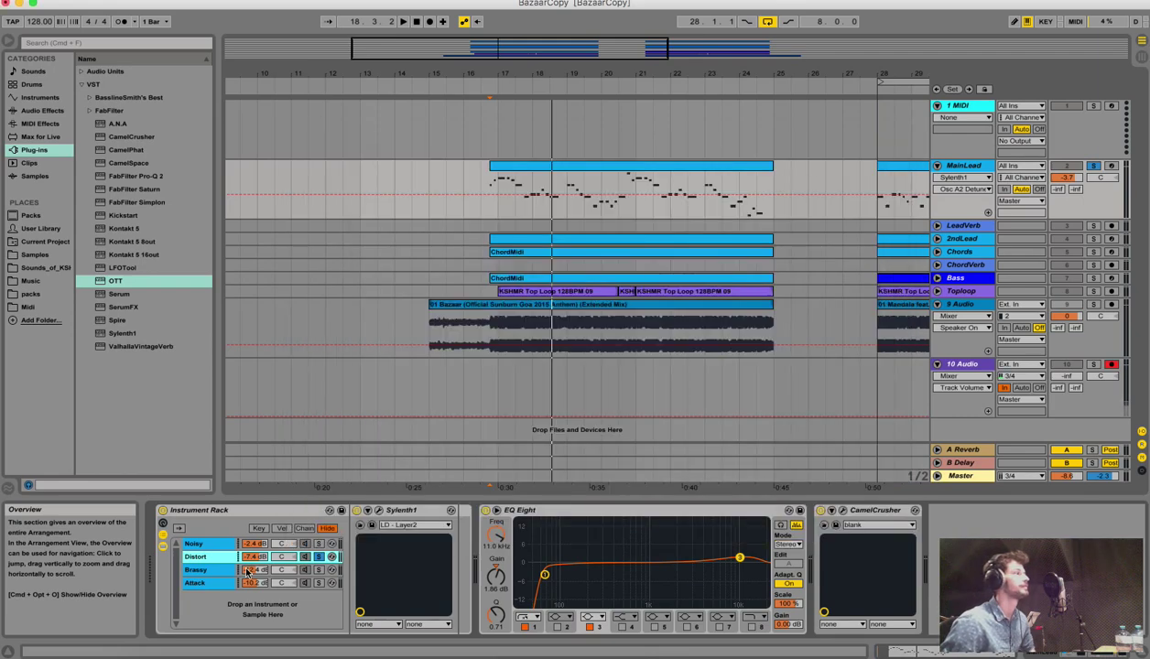
Compare the Distort and Brassy chains on their own with the Noisy and Distort chains soloed together
key("space")
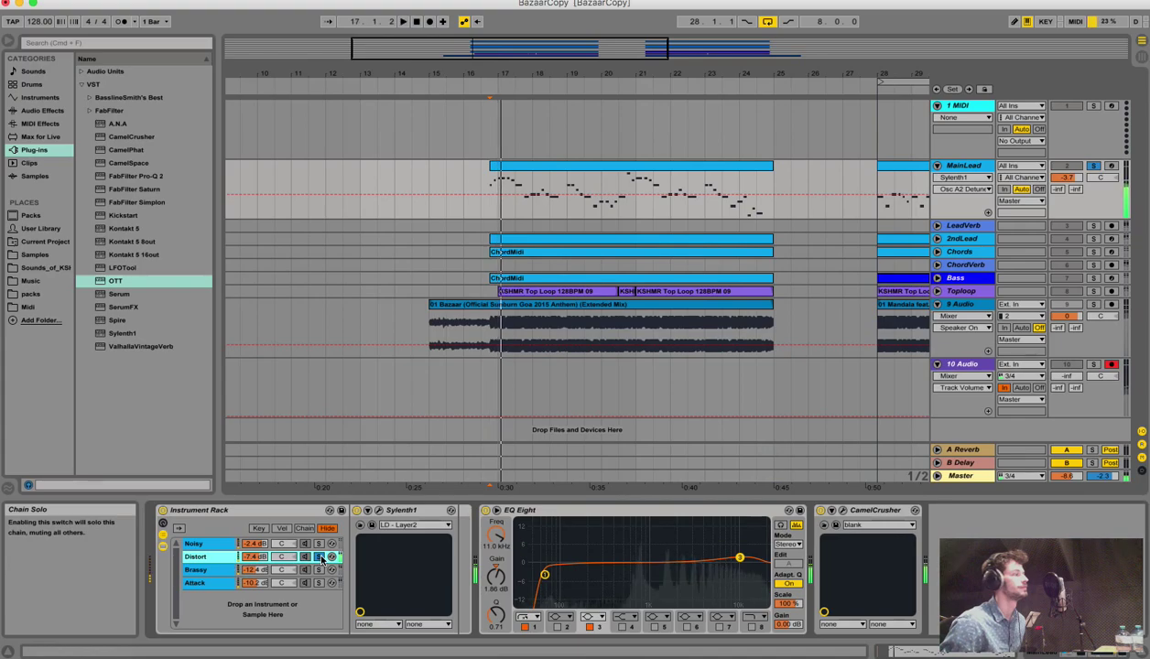
left_click(319, 570)
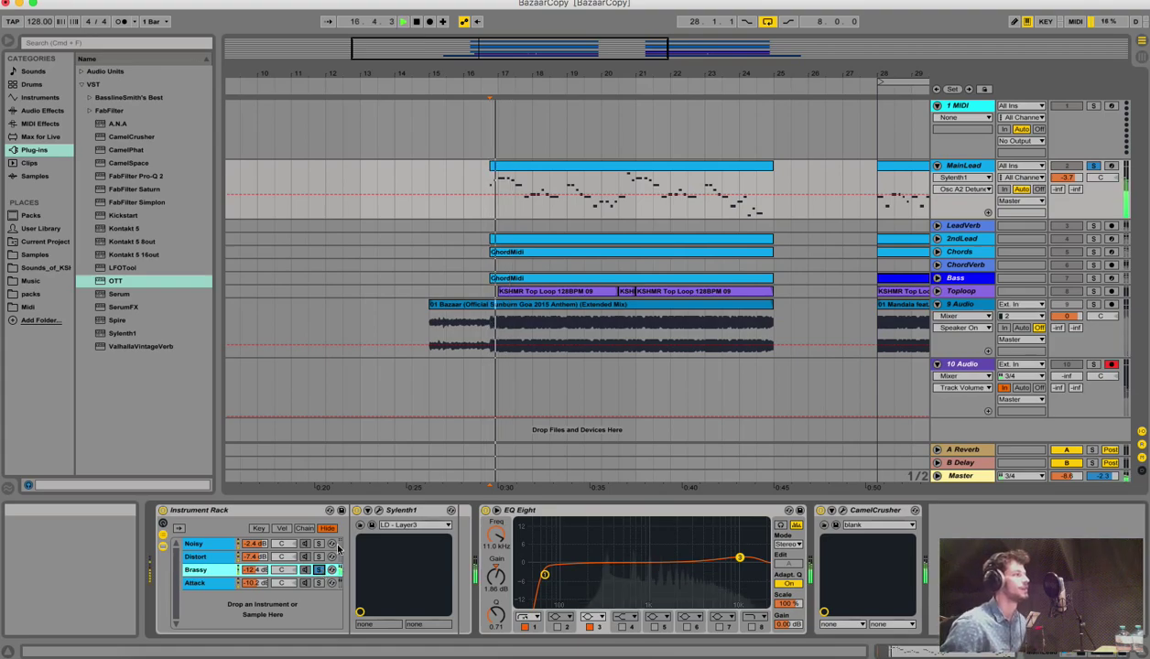
left_click(319, 555)
left_click(320, 544)
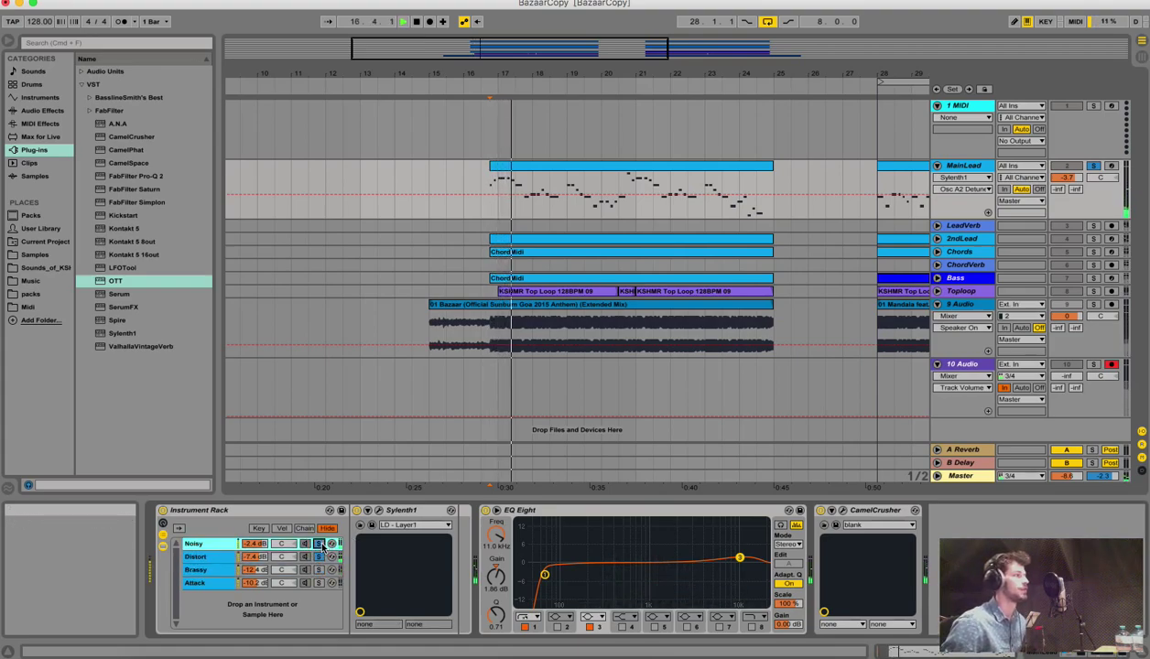
key("space")
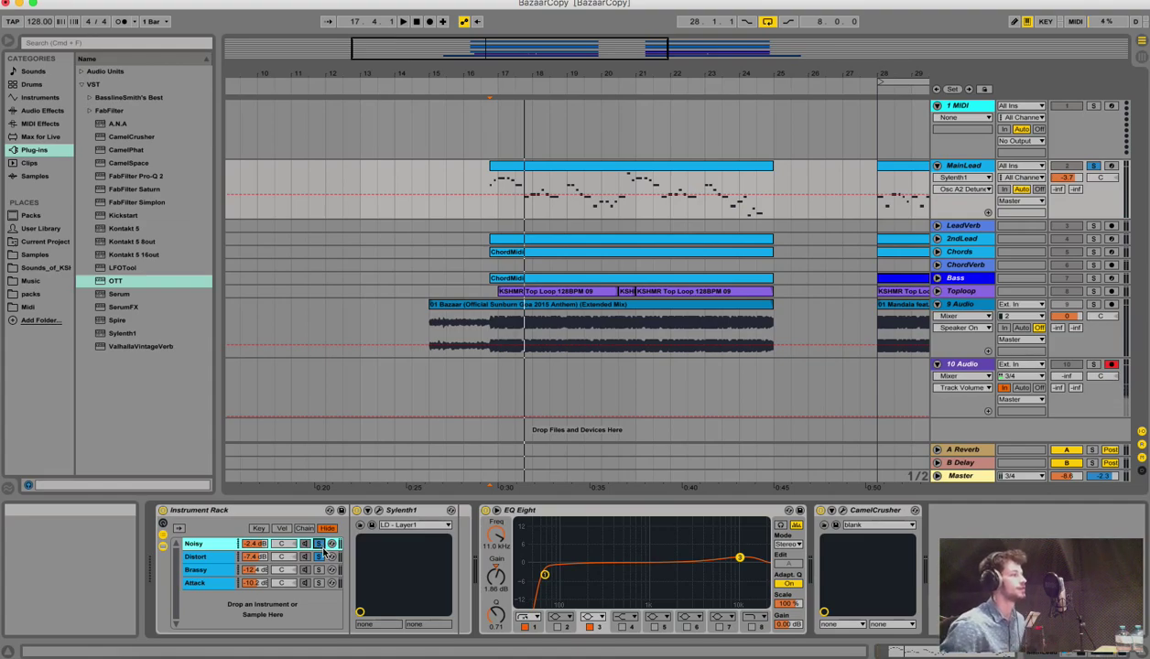
Solo and audition the Brassy chain, opening its Sylenth1 synth during playback
left_click(333, 570)
key("space")
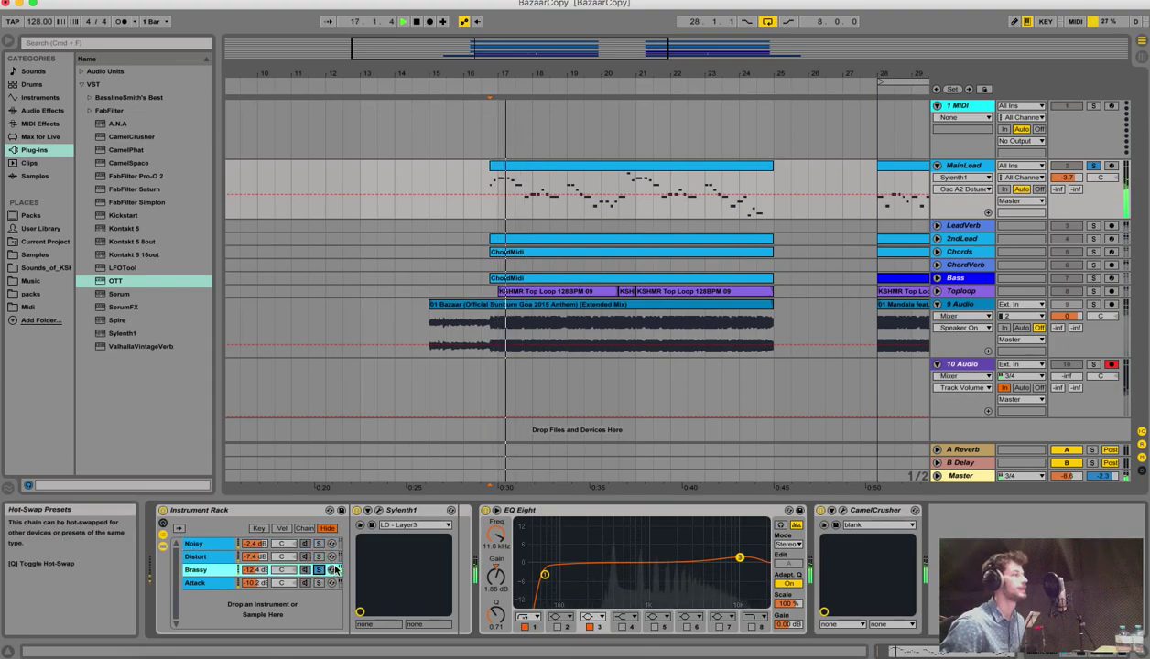
key("space")
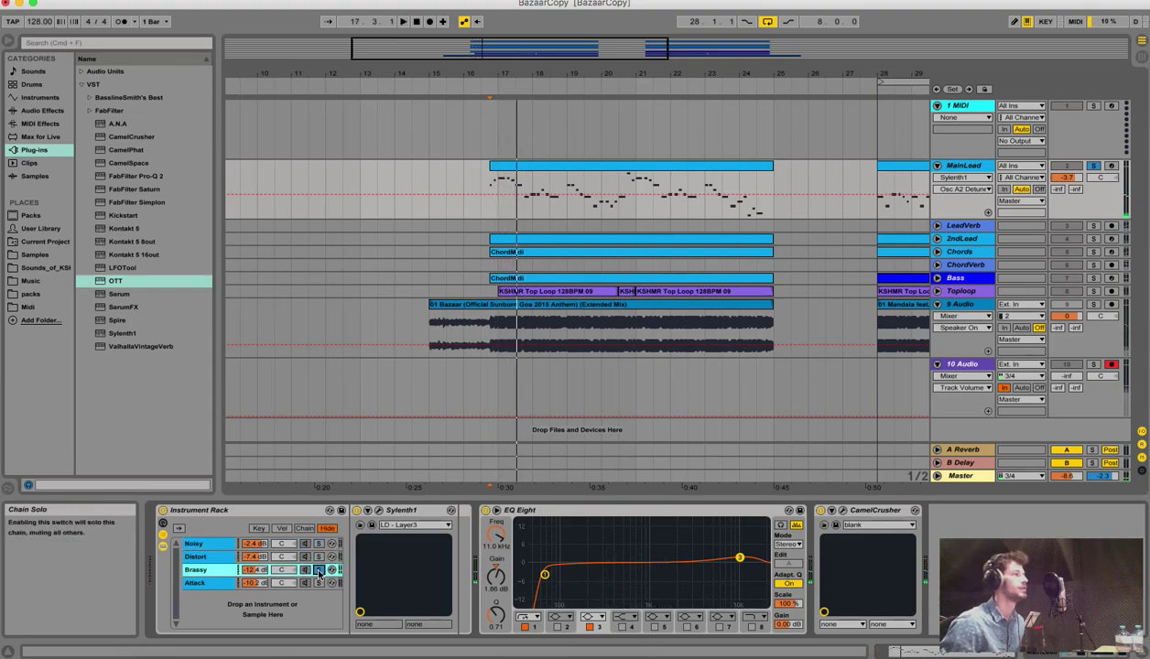
key("space")
left_click(369, 510)
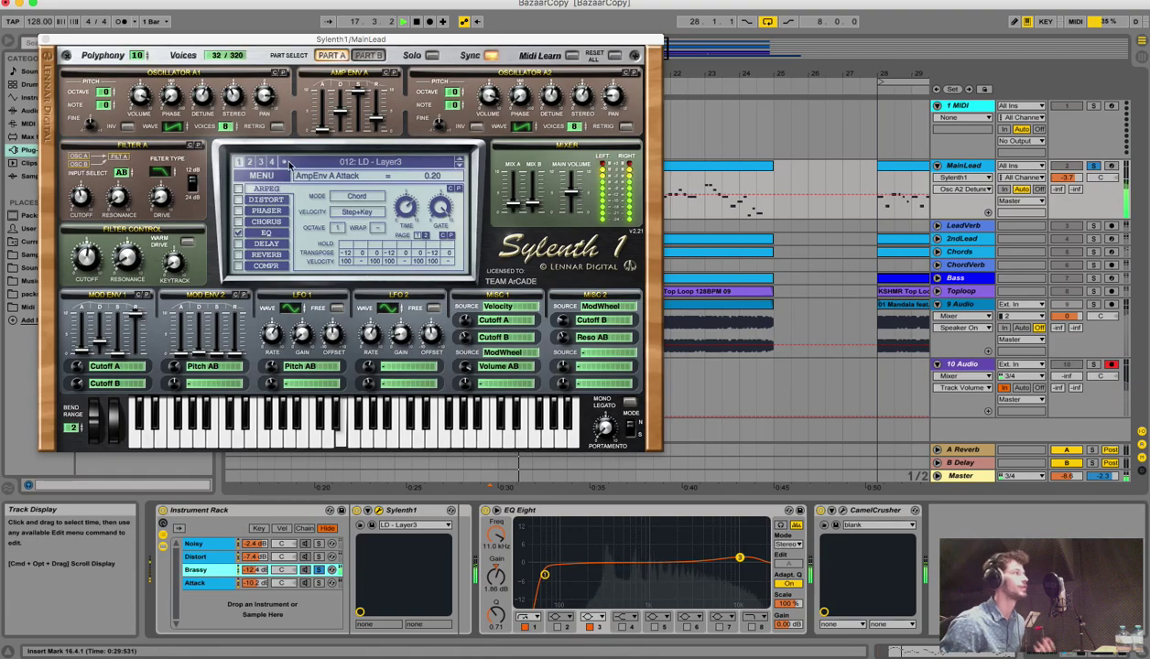
Examine the Brassy chain's Sylenth1 patch, LD - Layer3, during playback and close its window
left_click_drag(245, 39, 416, 96)
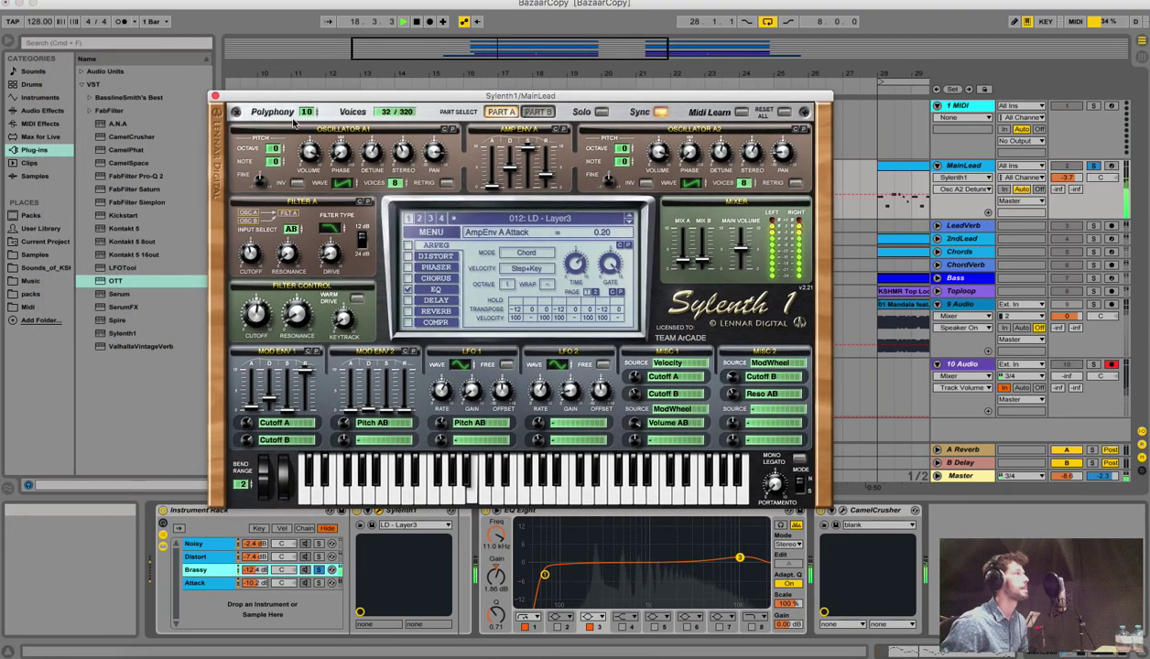
left_click(369, 510)
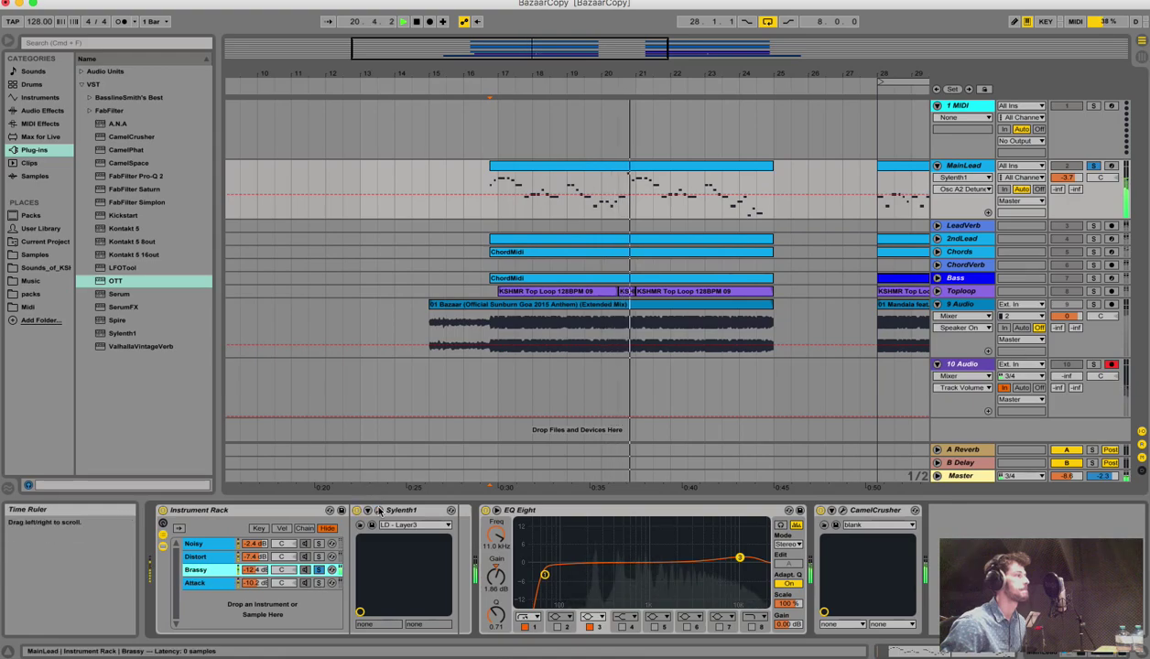
left_click(378, 510)
key("space")
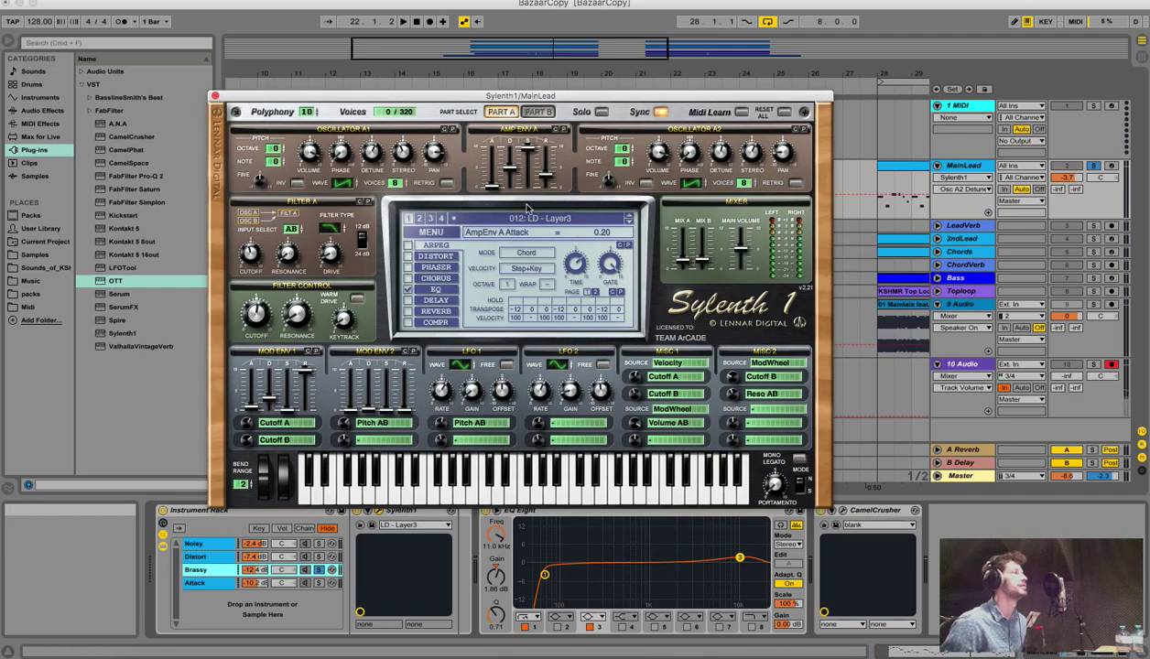
left_click(216, 96)
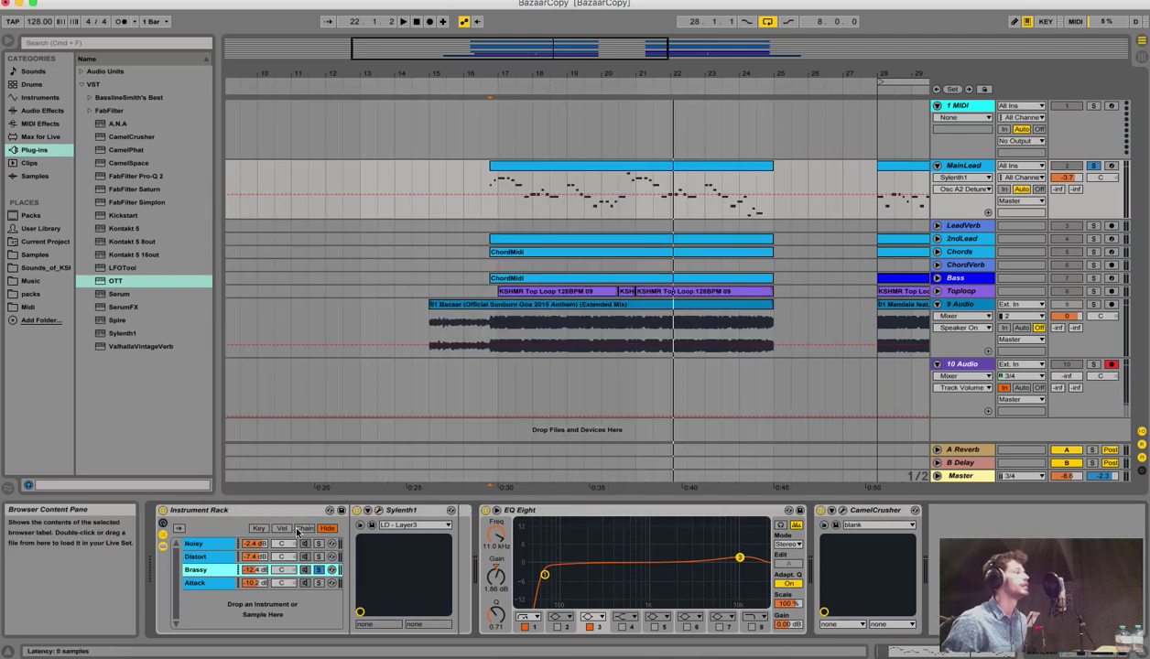
Solo the Attack chain in the Instrument Rack and audition it from 16.4.1
left_click(318, 585)
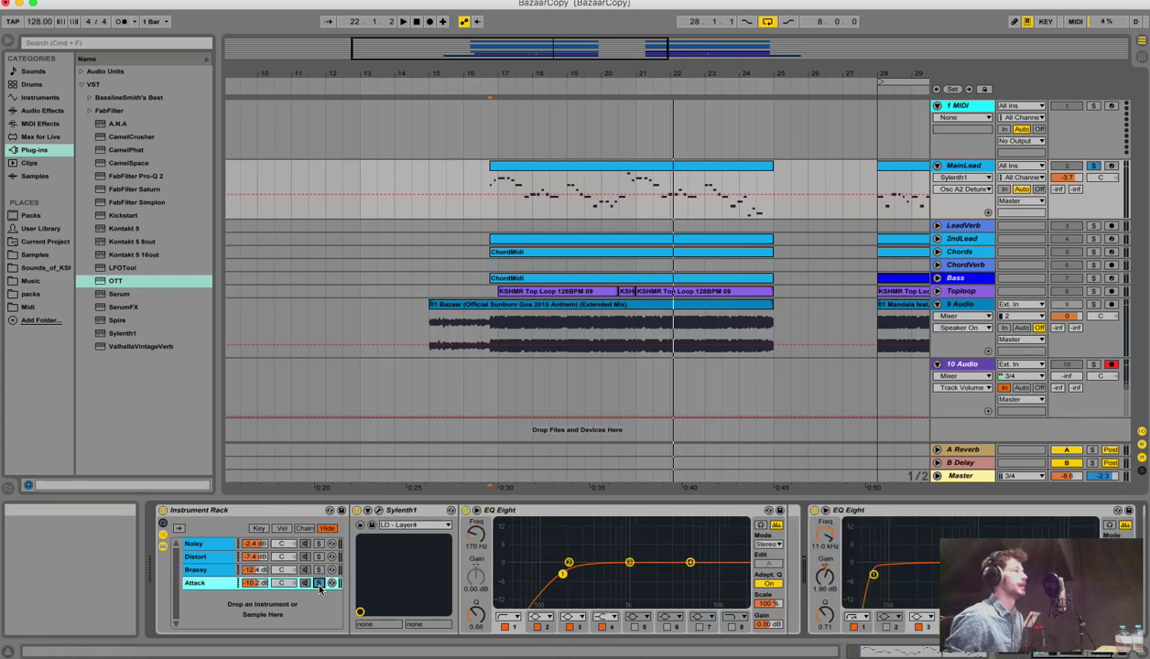
key("space")
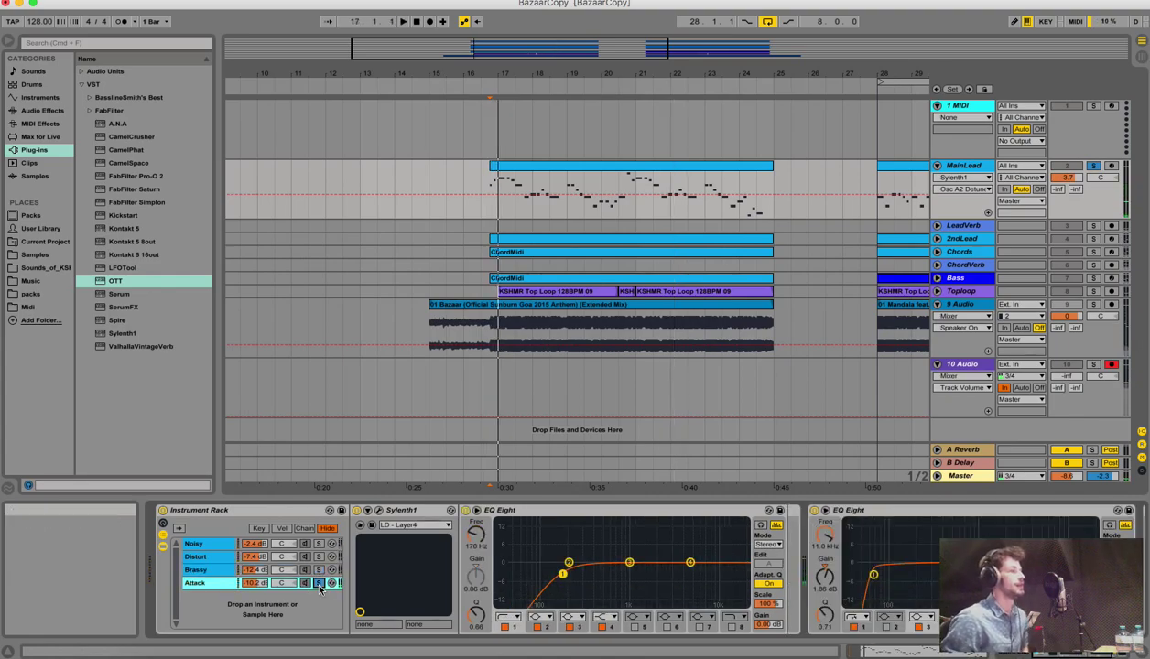
key("space")
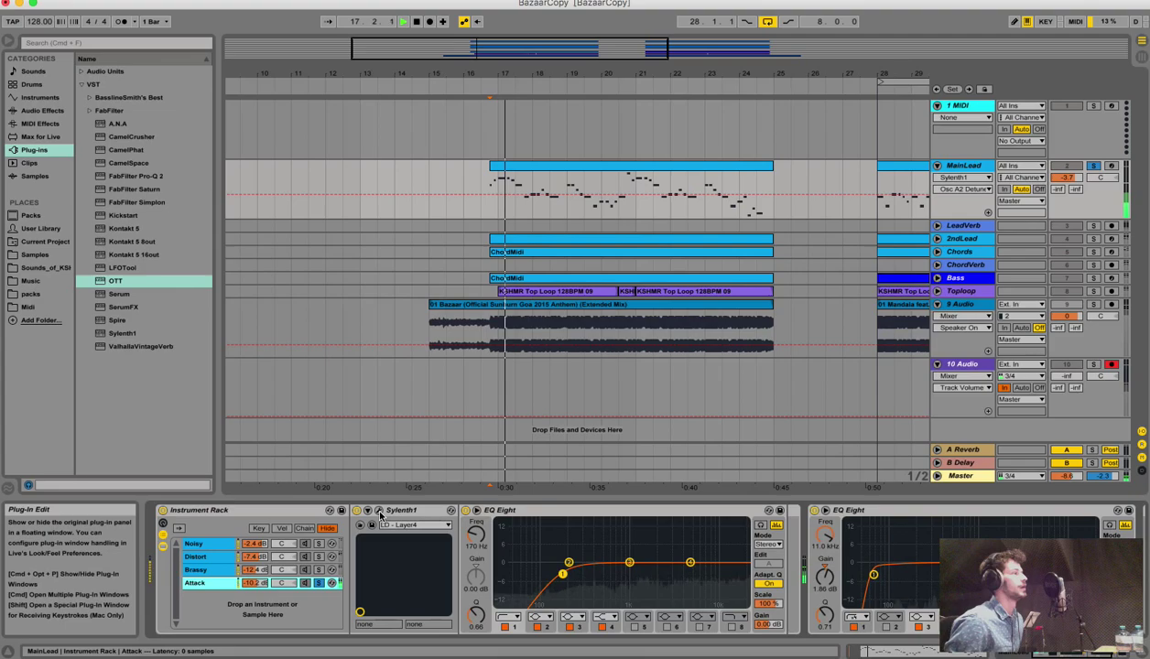
Adjust amp envelope A's release to 0.00 in the Attack chain's Sylenth1 patch
left_click(379, 510)
mouse_move(340, 116)
left_mouse_down()
mouse_move(333, 138)
mouse_move(355, 110)
mouse_move(367, 136)
mouse_move(349, 133)
left_mouse_up()
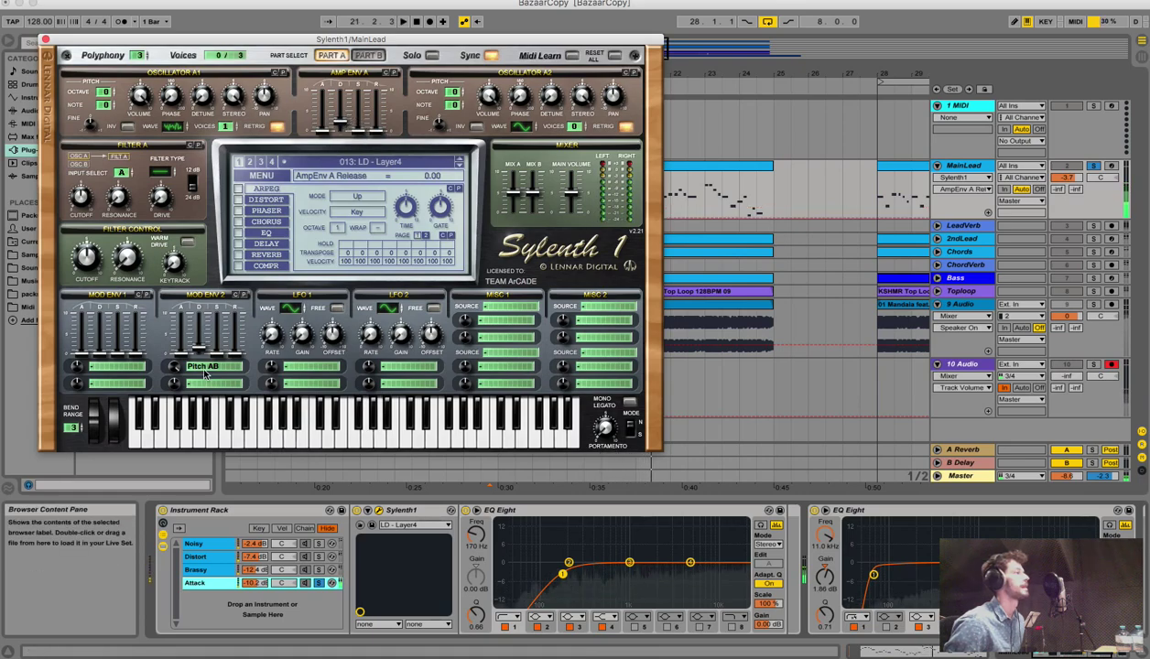
key("space")
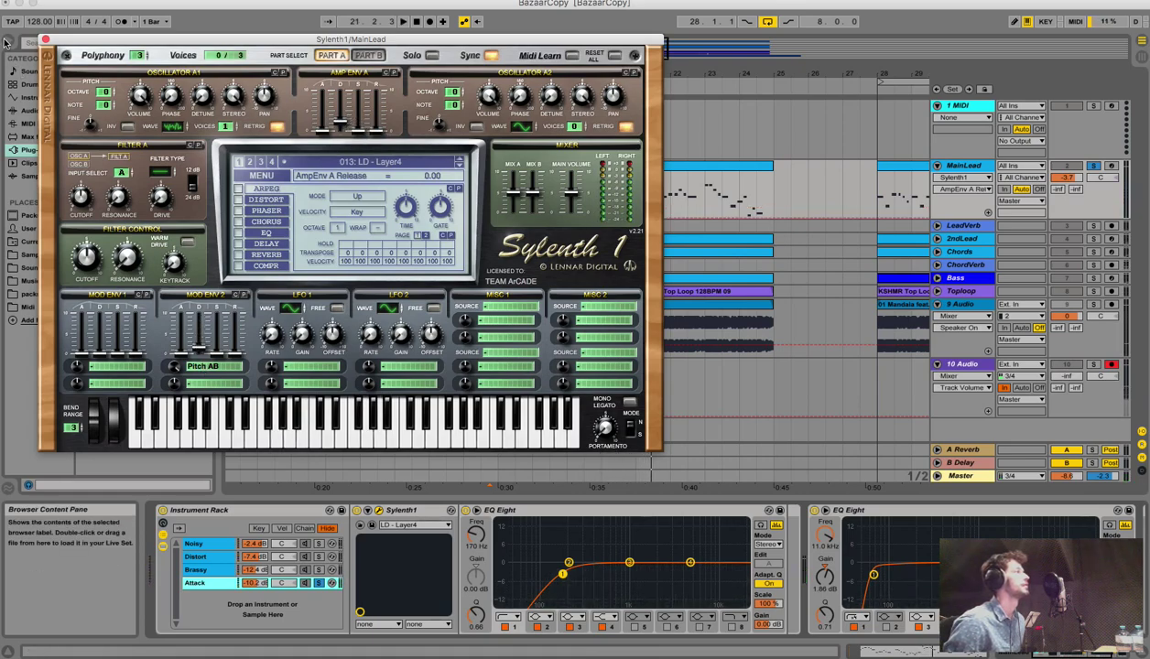
left_click(46, 40)
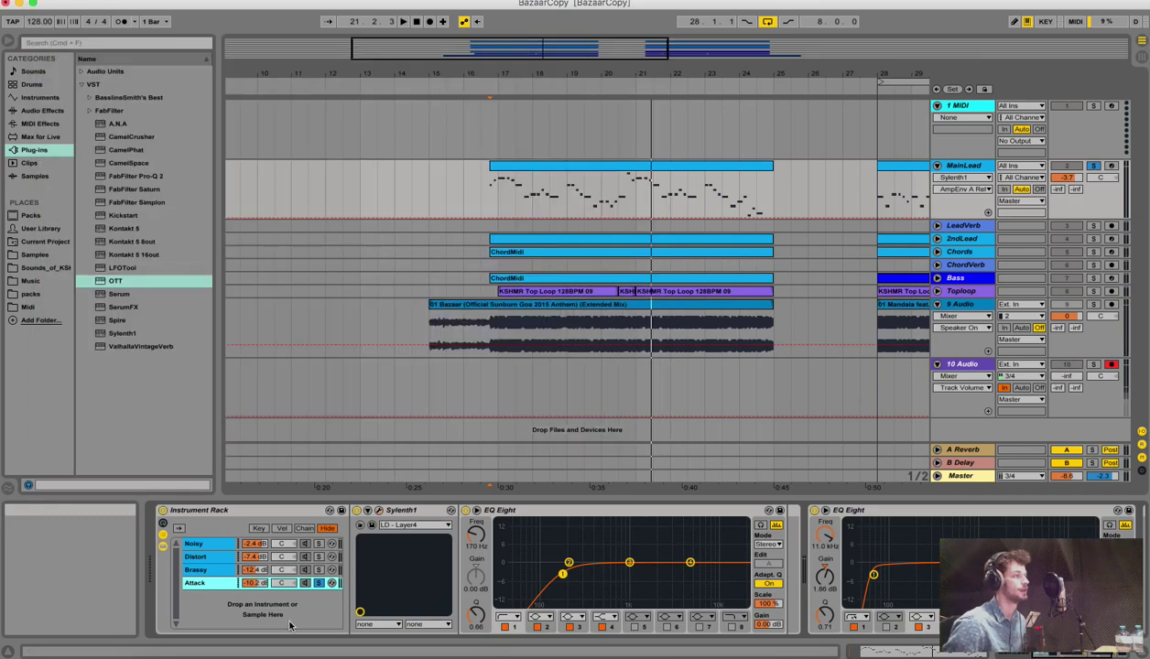
Delete the EQ Eight with the 170 Hz low cut from the Attack chain
left_click(320, 558)
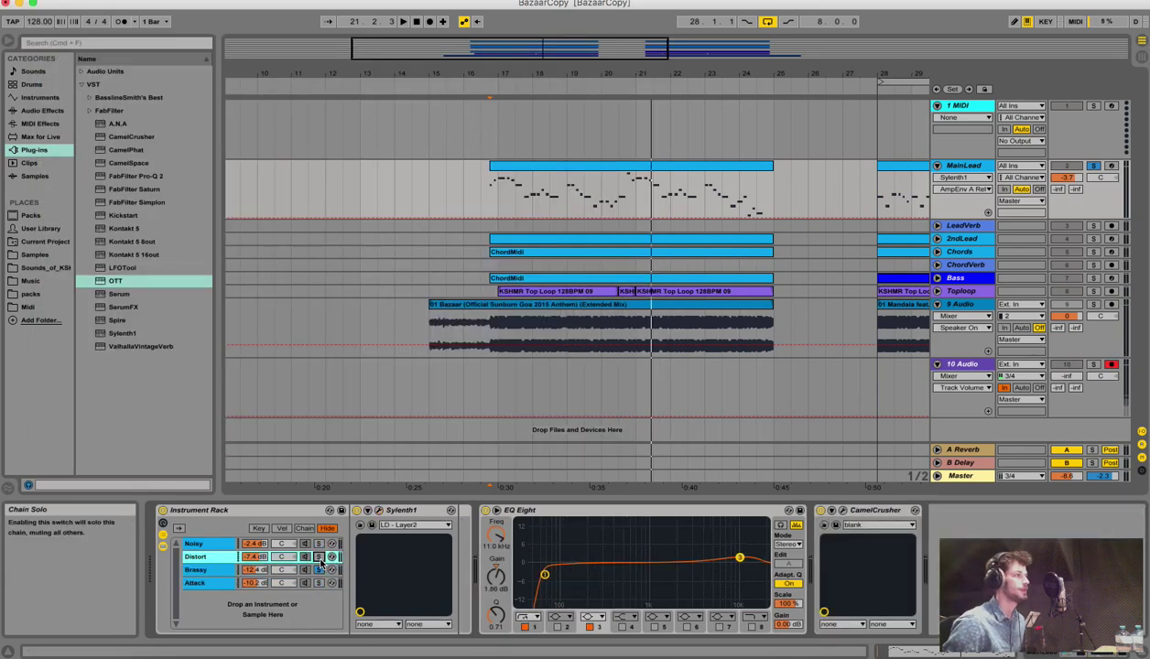
left_click(320, 583)
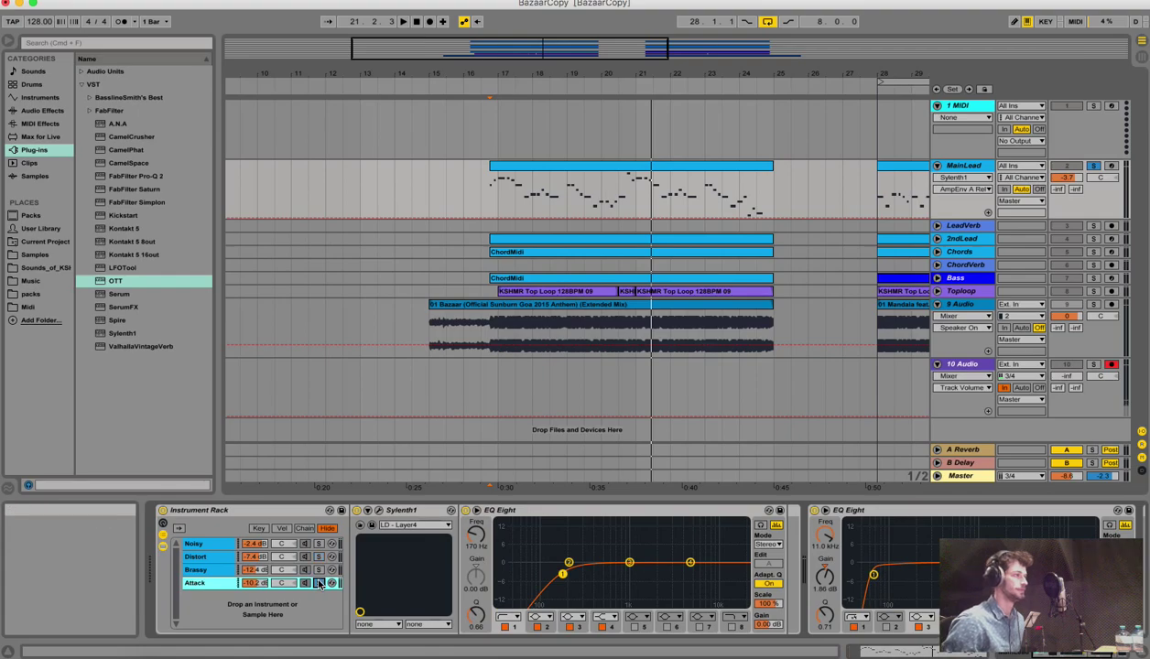
scroll(713, 529, "right", 5)
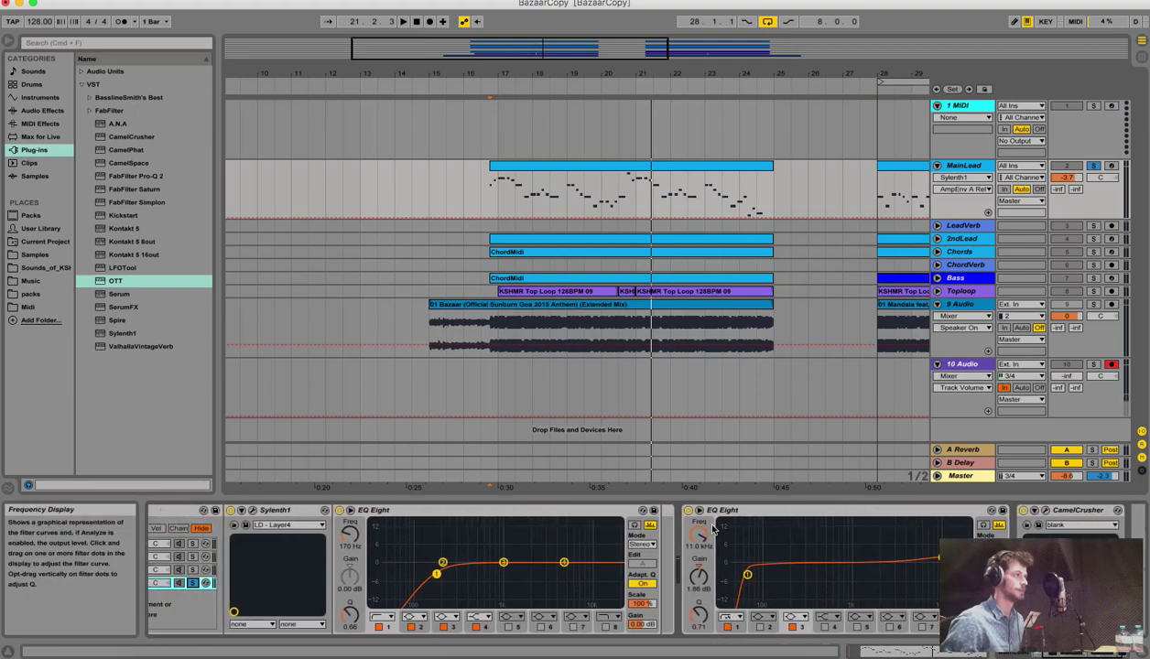
left_click(565, 515)
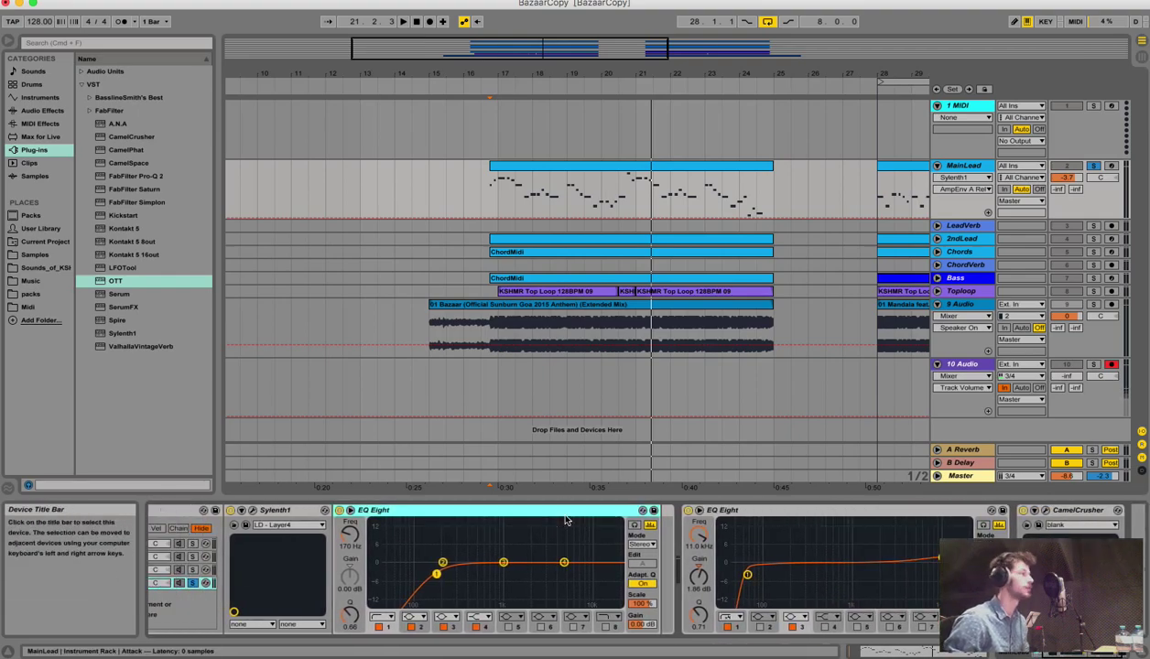
key("Delete")
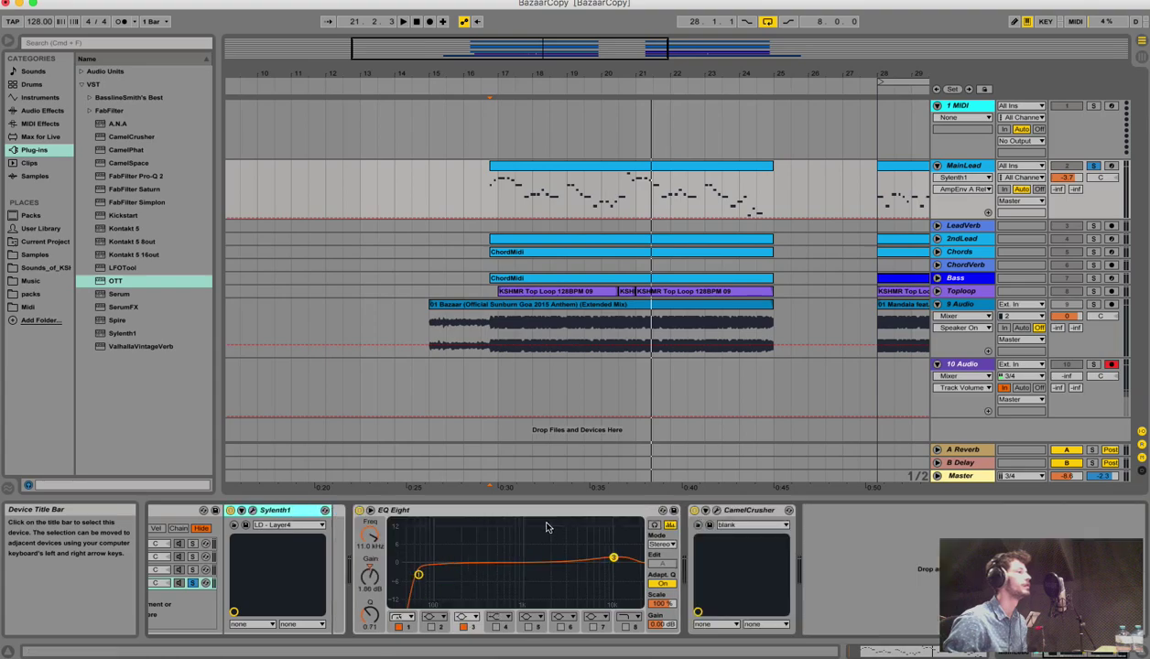
left_click(436, 510)
Turn off the Attack chain's solo and audition all four MainLead layers together through the EQ Eight and CamelCrusher
left_click(191, 586)
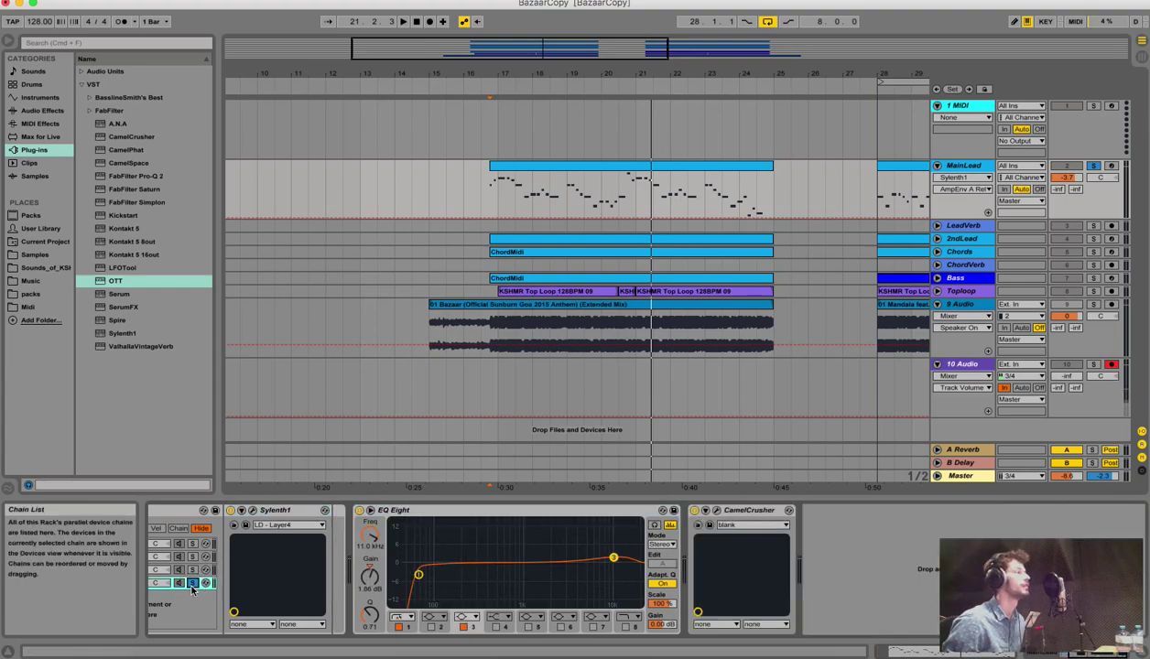
scroll(493, 588, "left", 2)
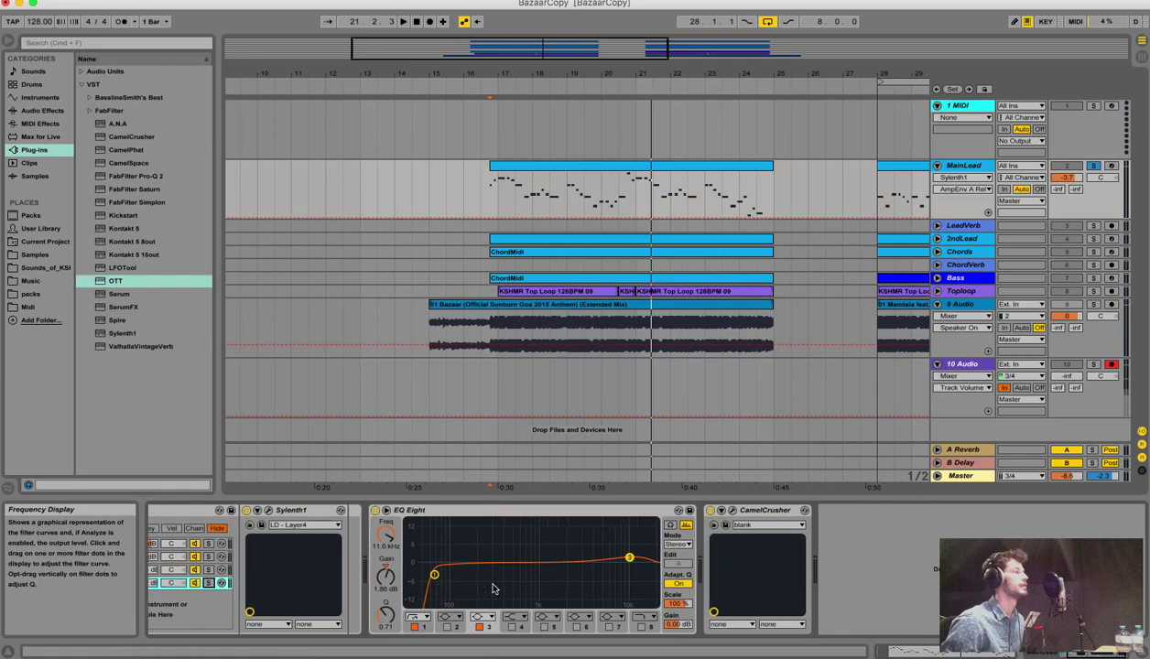
key("space")
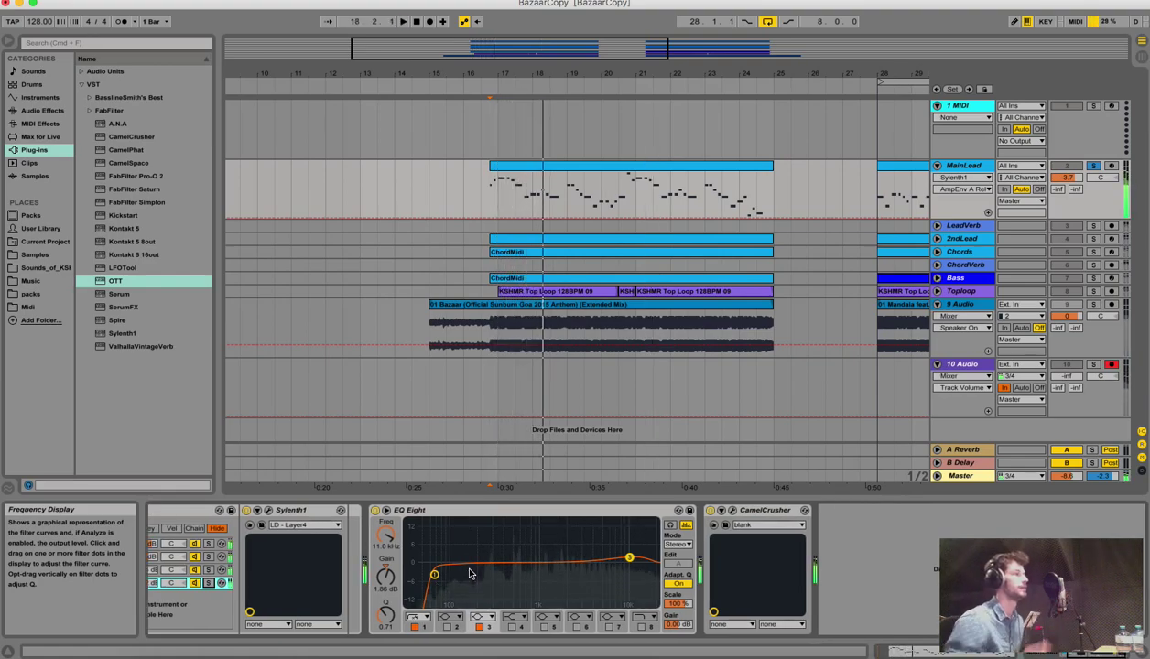
key("space")
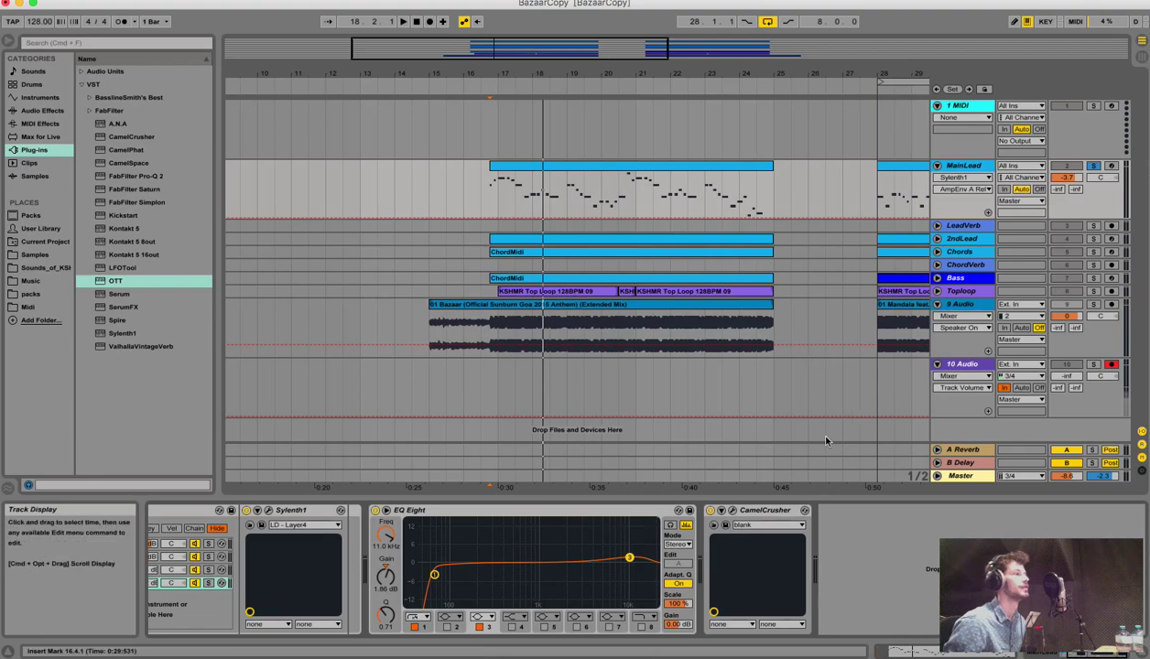
left_click(755, 519)
scroll(757, 521, "left", 5)
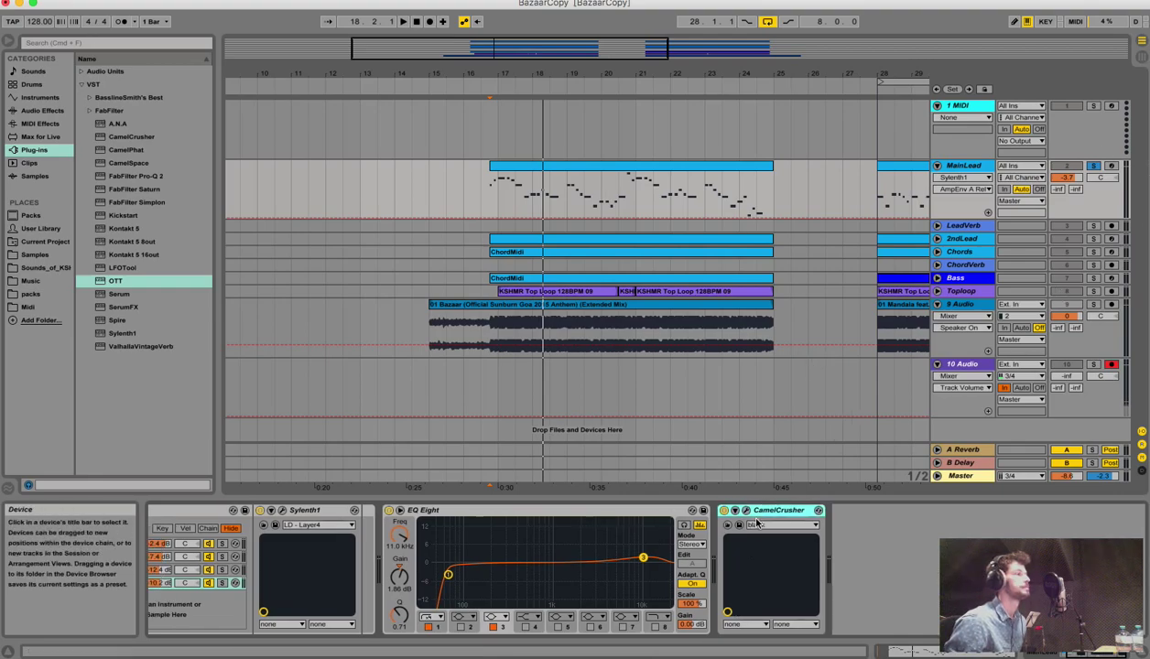
scroll(756, 521, "right", 5)
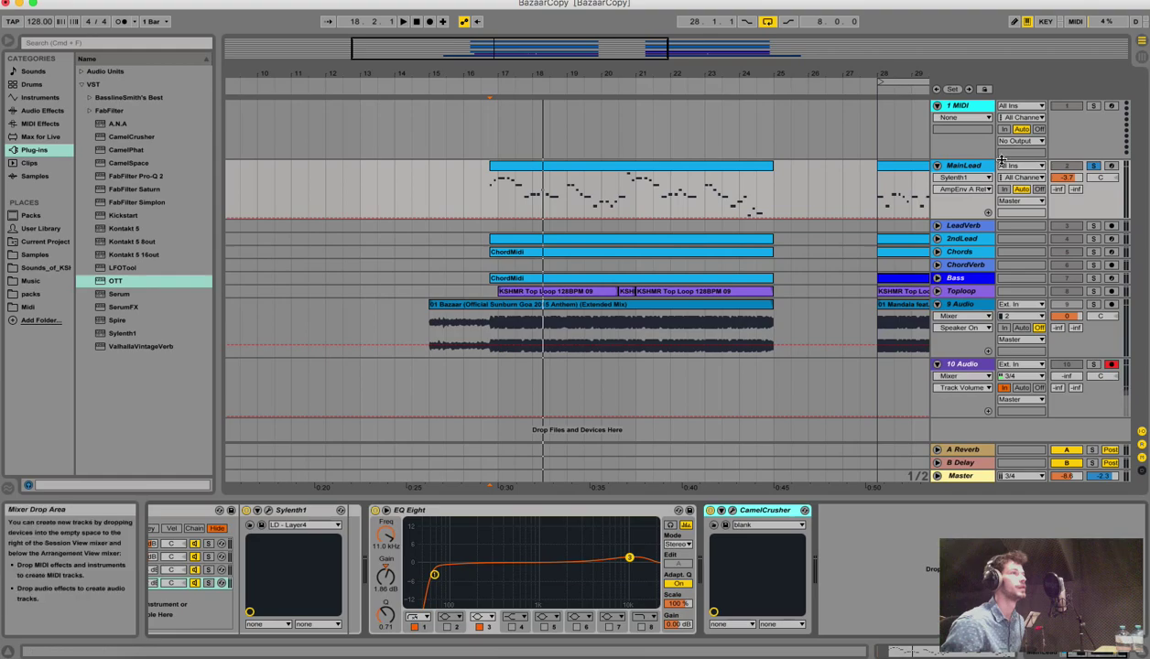
Collapse the MainLead track and expand 2ndLead to inspect its MIDI notes, placing the insert marker at 16.4.1
left_click(938, 166)
left_click(528, 192)
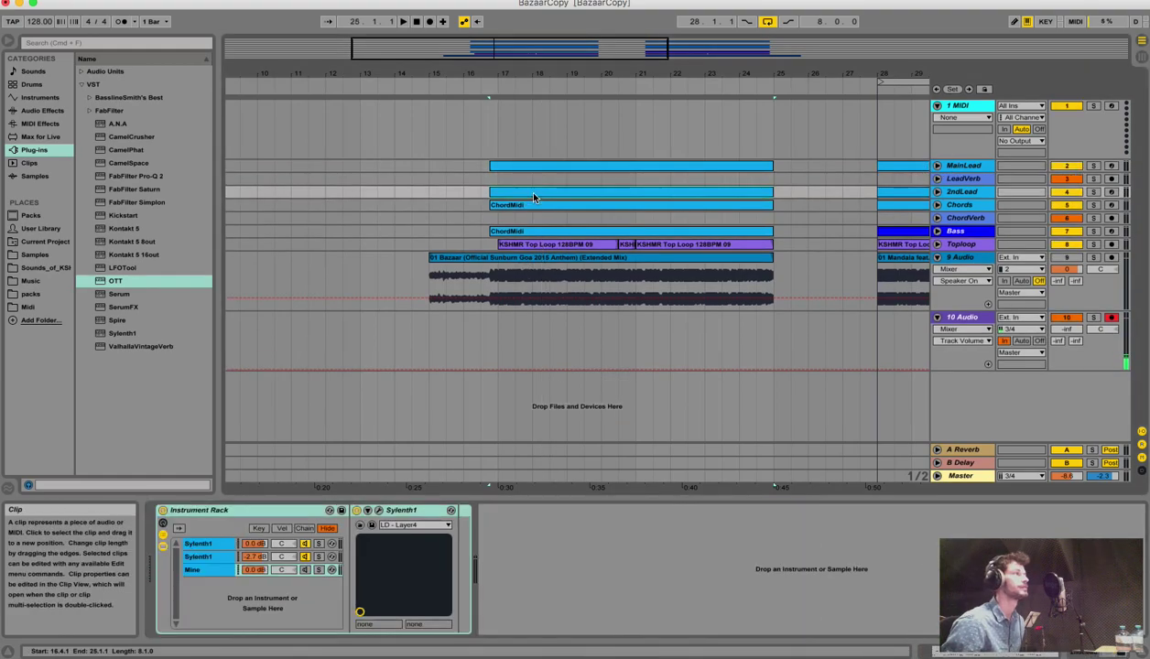
left_click(937, 191)
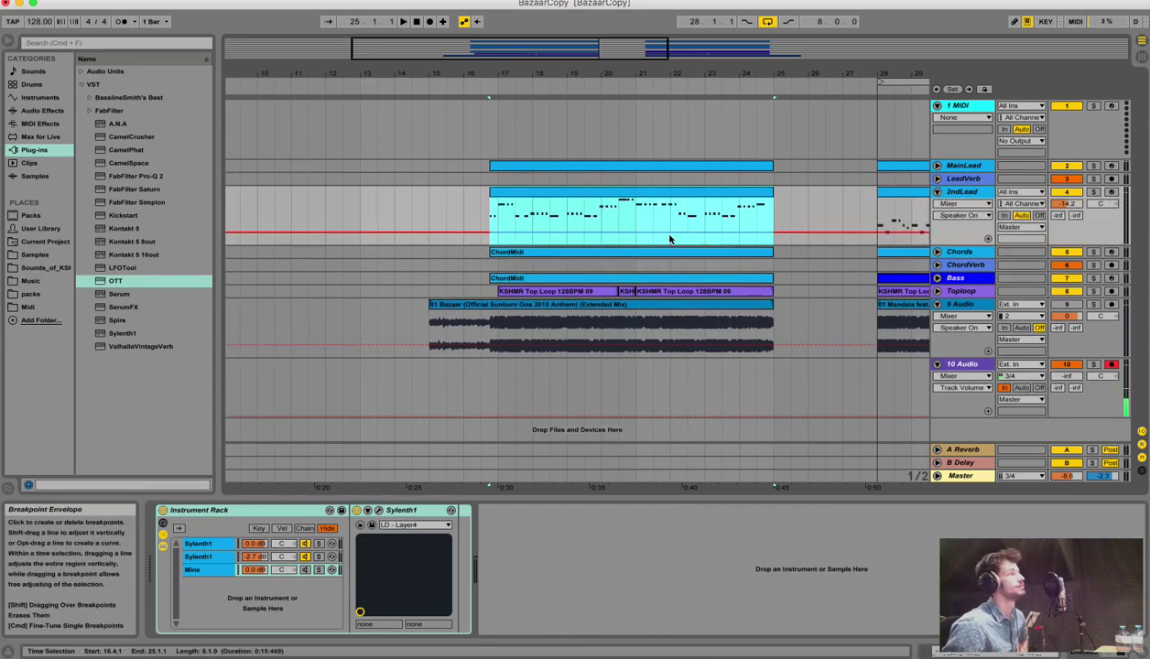
left_click(515, 217)
left_click_drag(517, 217, 775, 224)
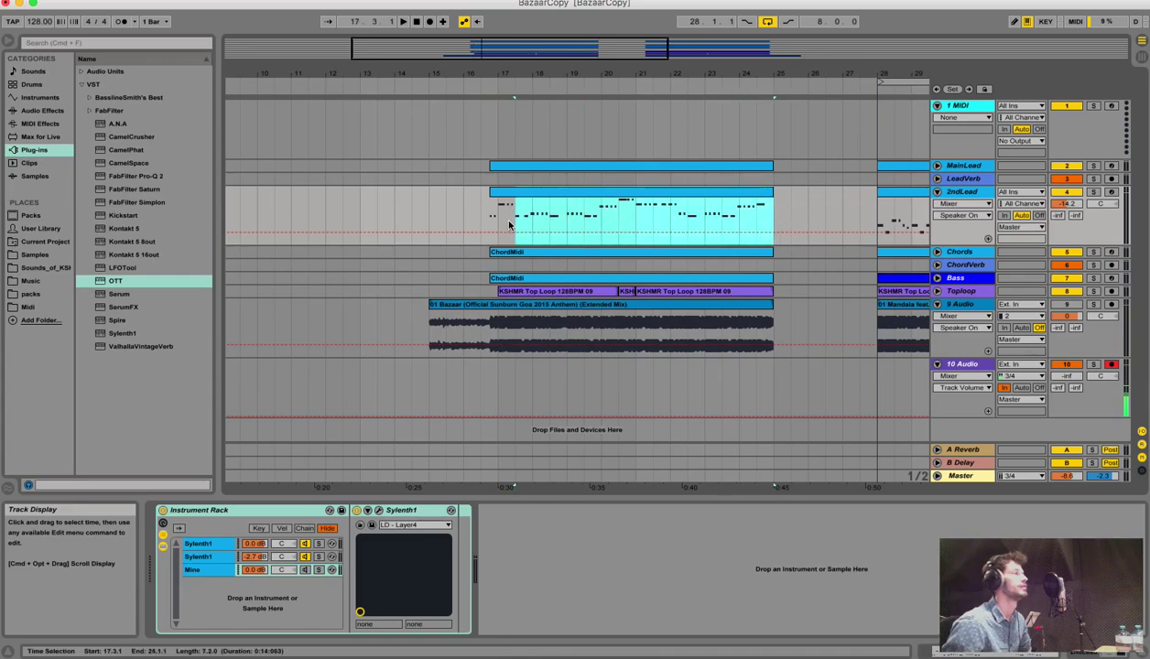
left_click(495, 224)
Solo the 2ndLead and MainLead tracks together and audition both from 16.4.1
mouse_move(676, 77)
left_mouse_down()
mouse_move(678, 108)
mouse_move(650, 78)
left_mouse_up()
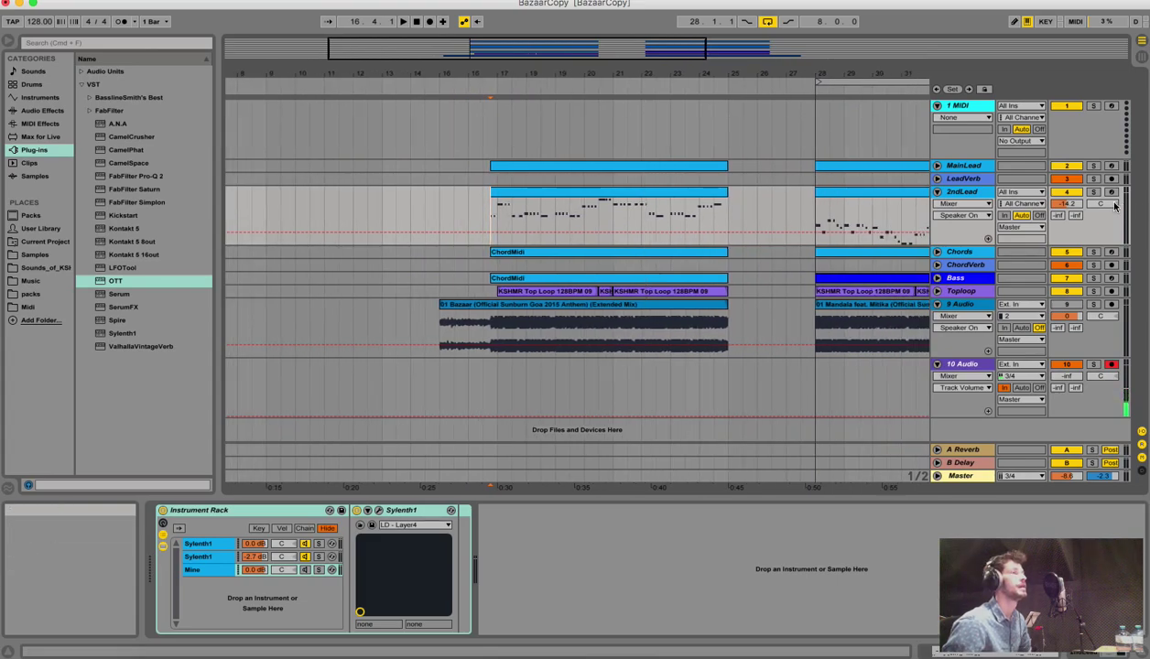
left_click(1093, 191)
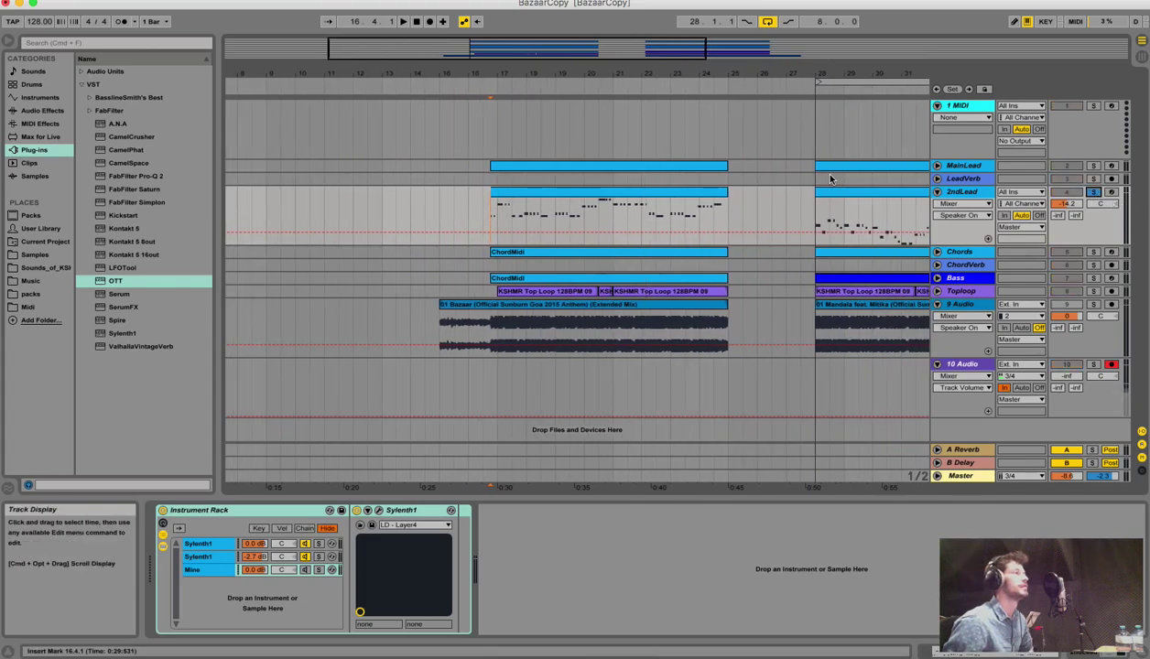
left_click_drag(512, 81, 513, 73)
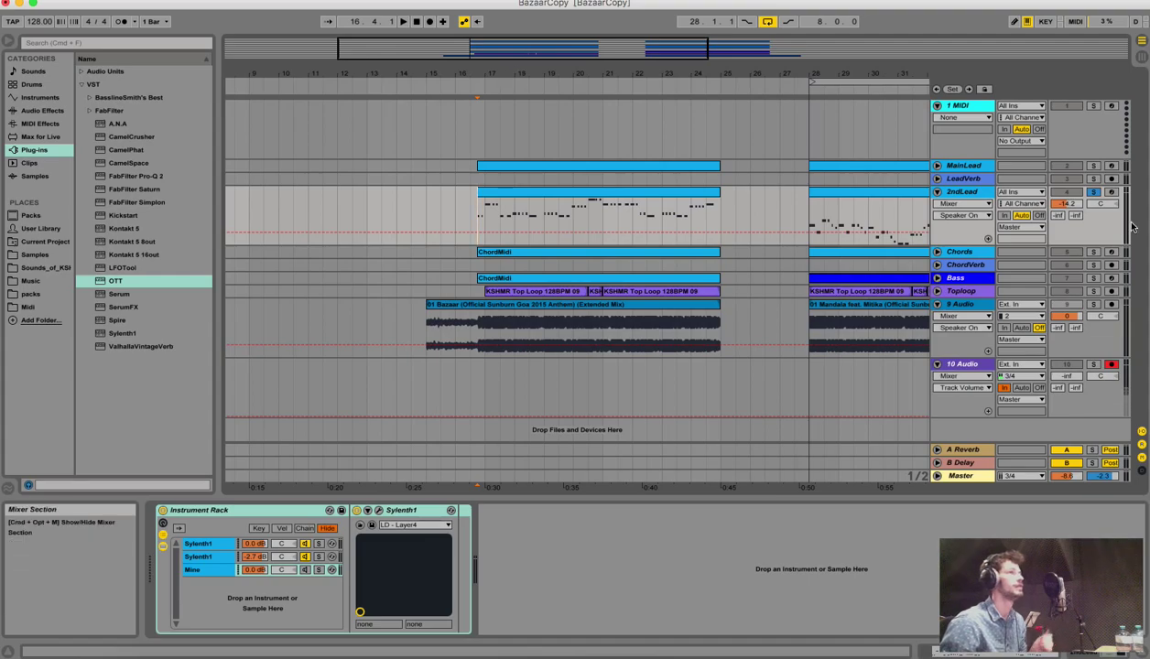
left_click_drag(860, 77, 586, 69)
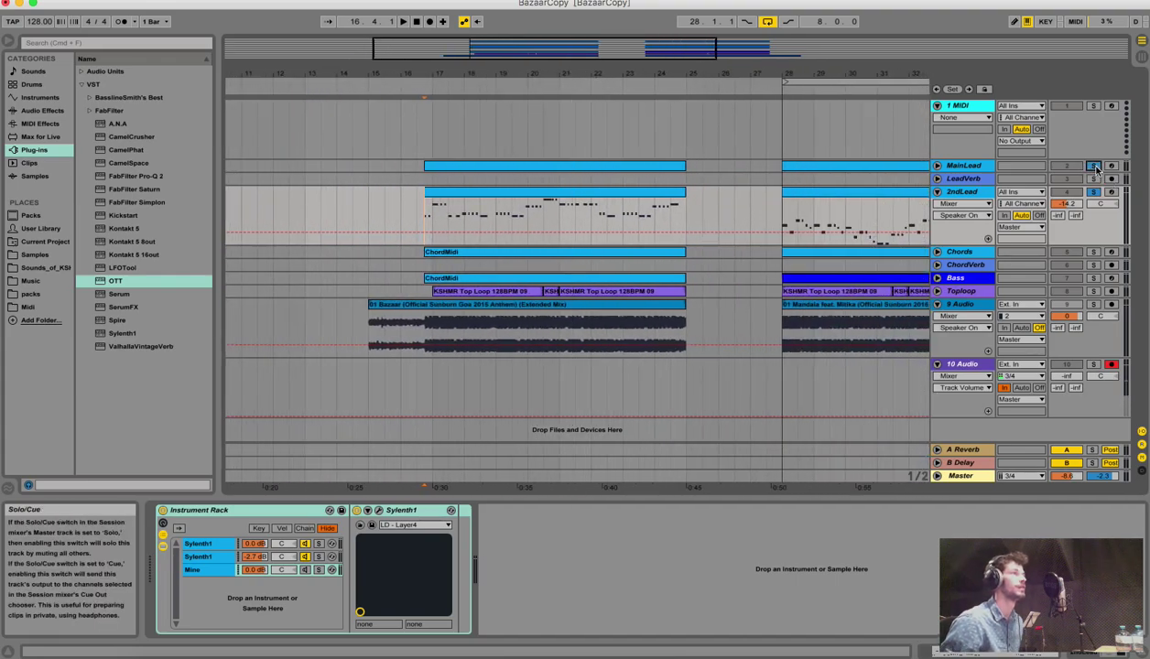
key("space")
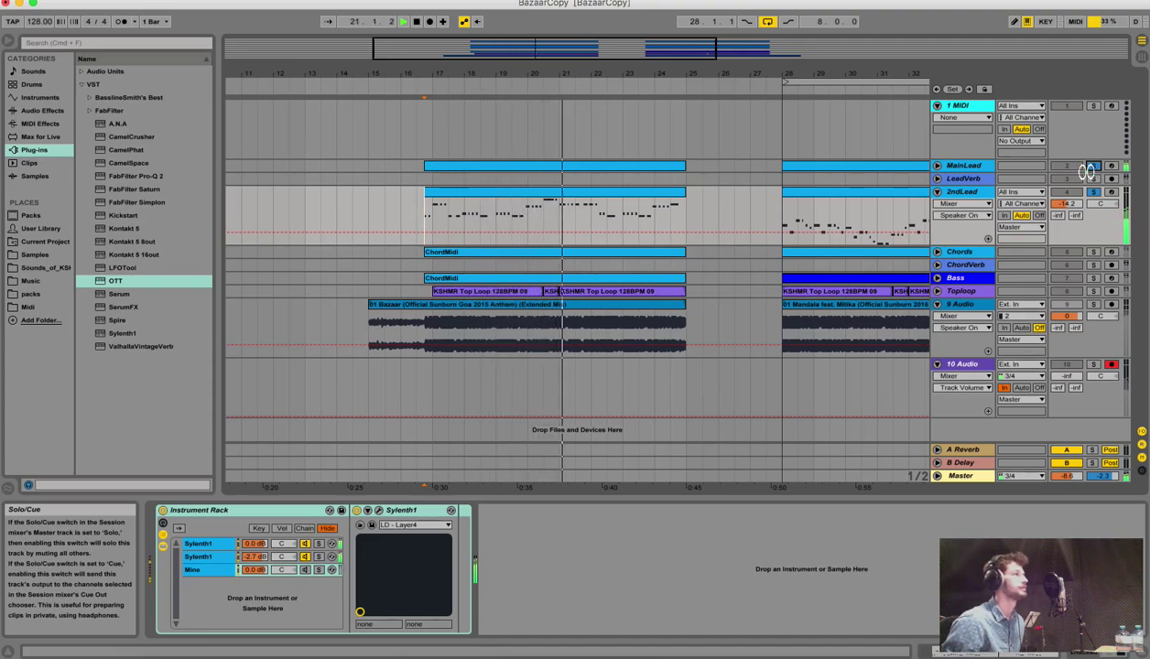
Audition 2ndLead soloed on its own and delete the Mine chain from its Instrument Rack
left_click(1094, 165)
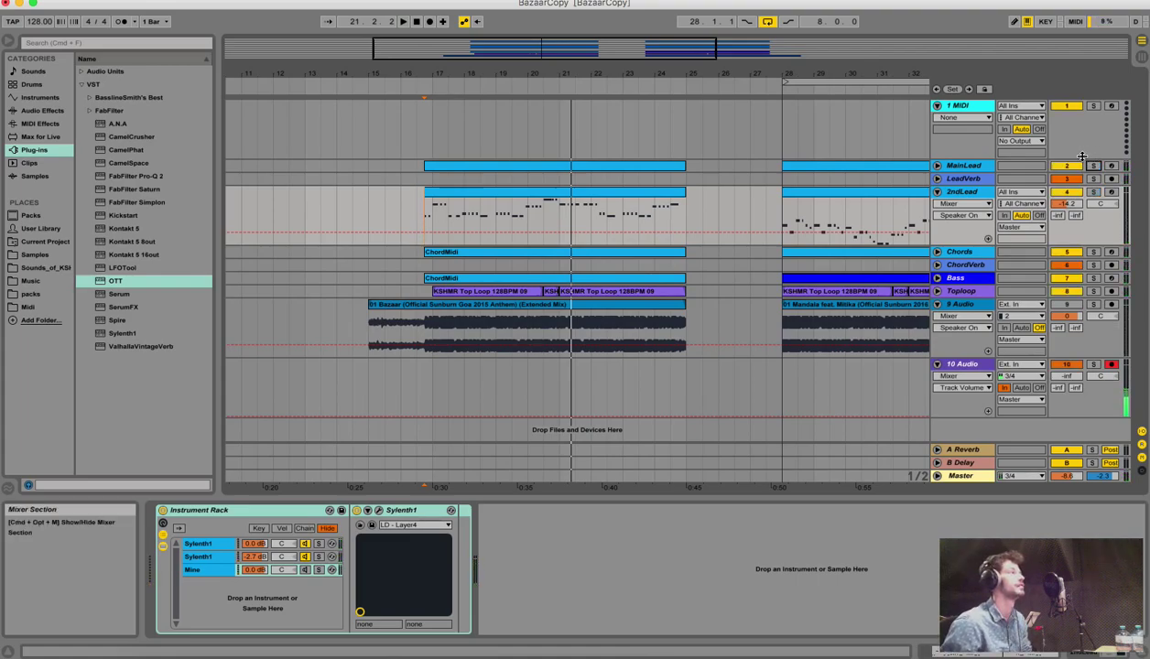
left_click(1093, 192)
left_click(430, 462)
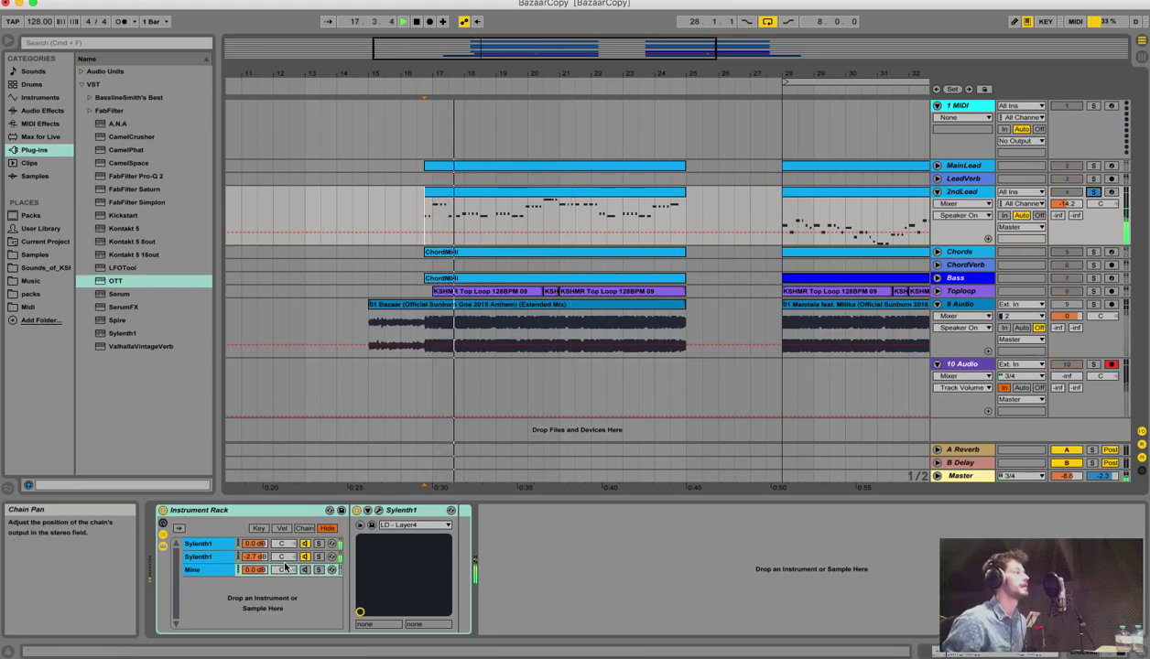
left_click(191, 572)
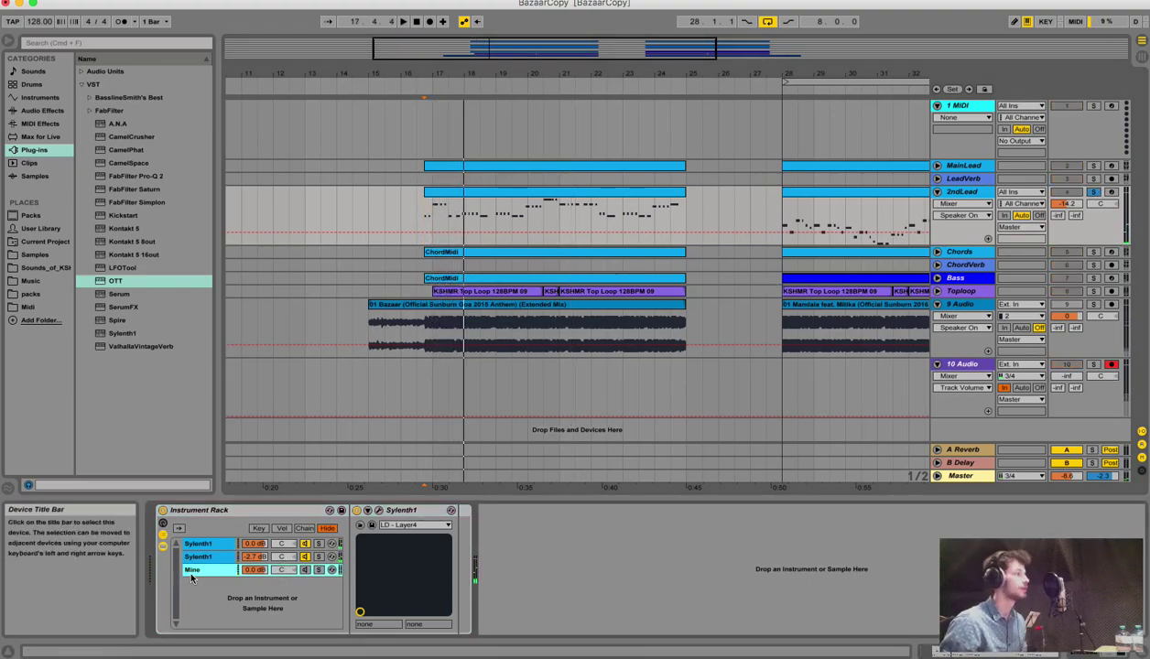
key("Delete")
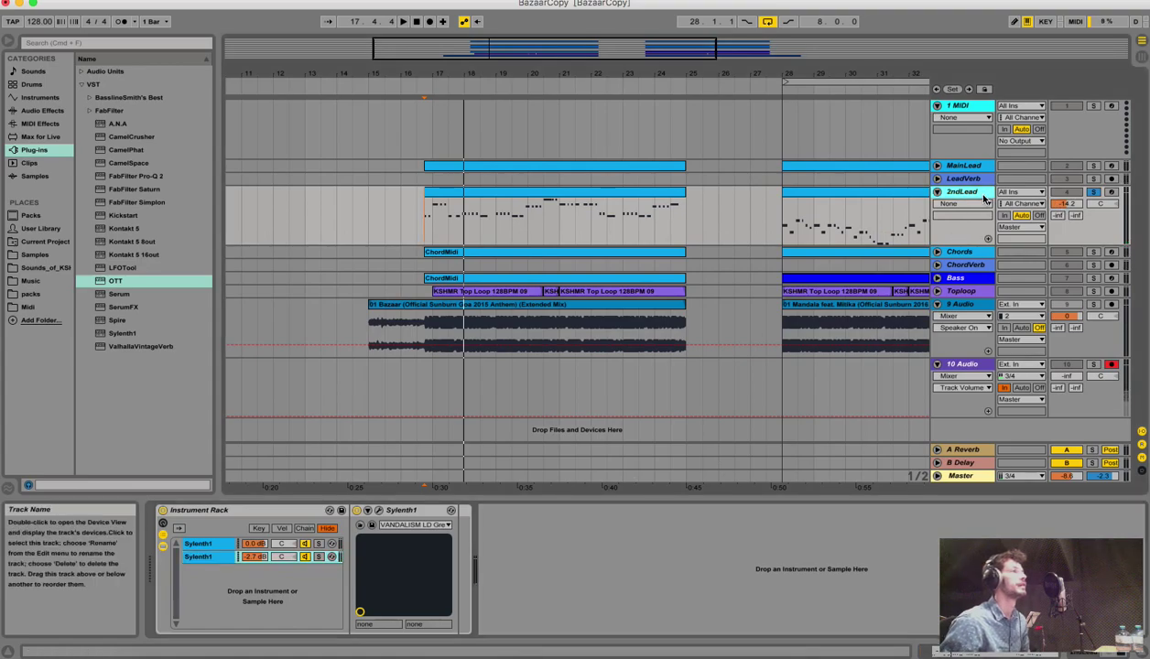
Solo and audition 2ndLead's LD Supersaw chain, opening its Sylenth1 synth during playback
left_click(188, 545)
left_click(319, 544)
key("space")
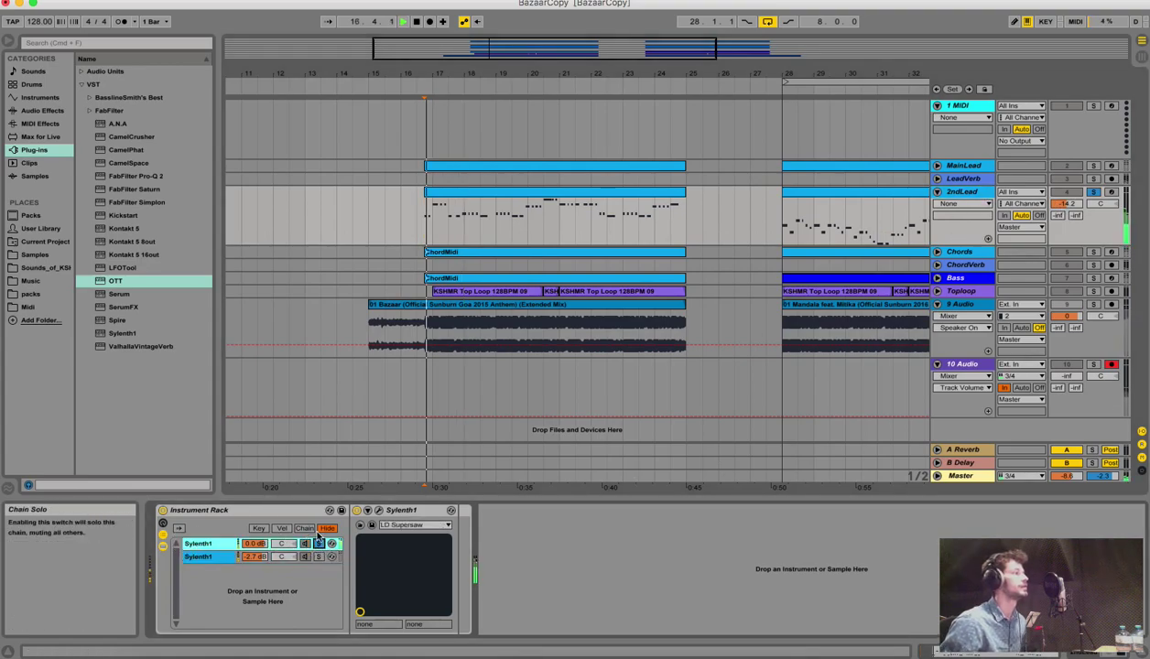
left_click(378, 512)
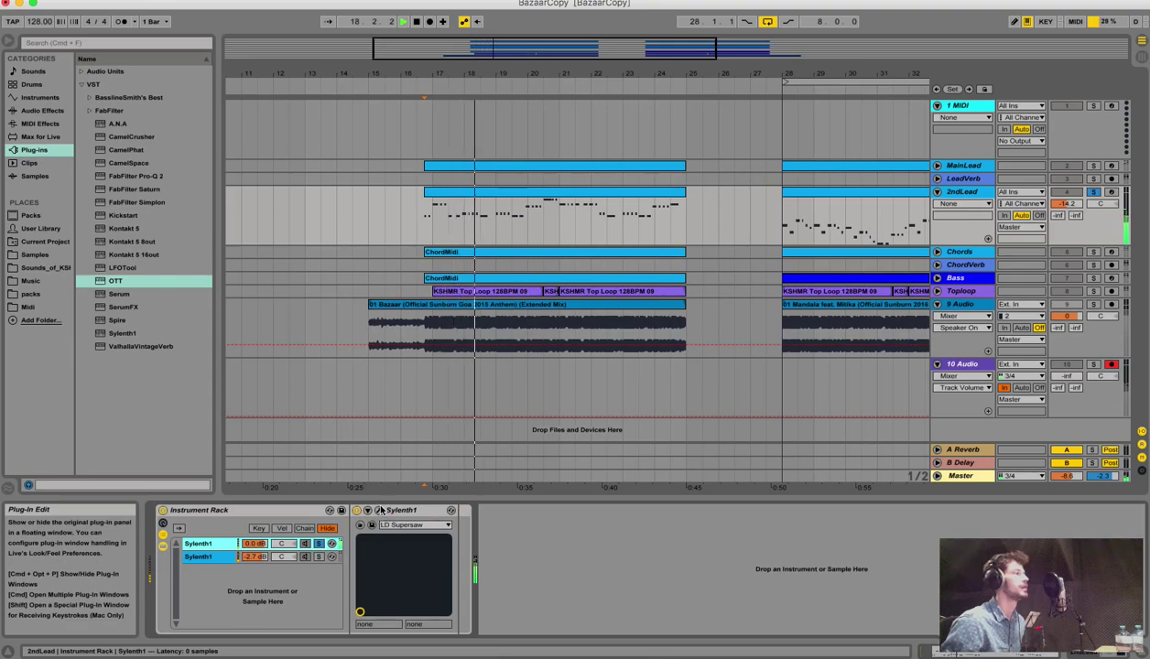
Close the Sylenth1 window, clear the chain solo and audition 2ndLead's LD Supersaw and VANDALISM LD chains together
left_click_drag(226, 42, 330, 79)
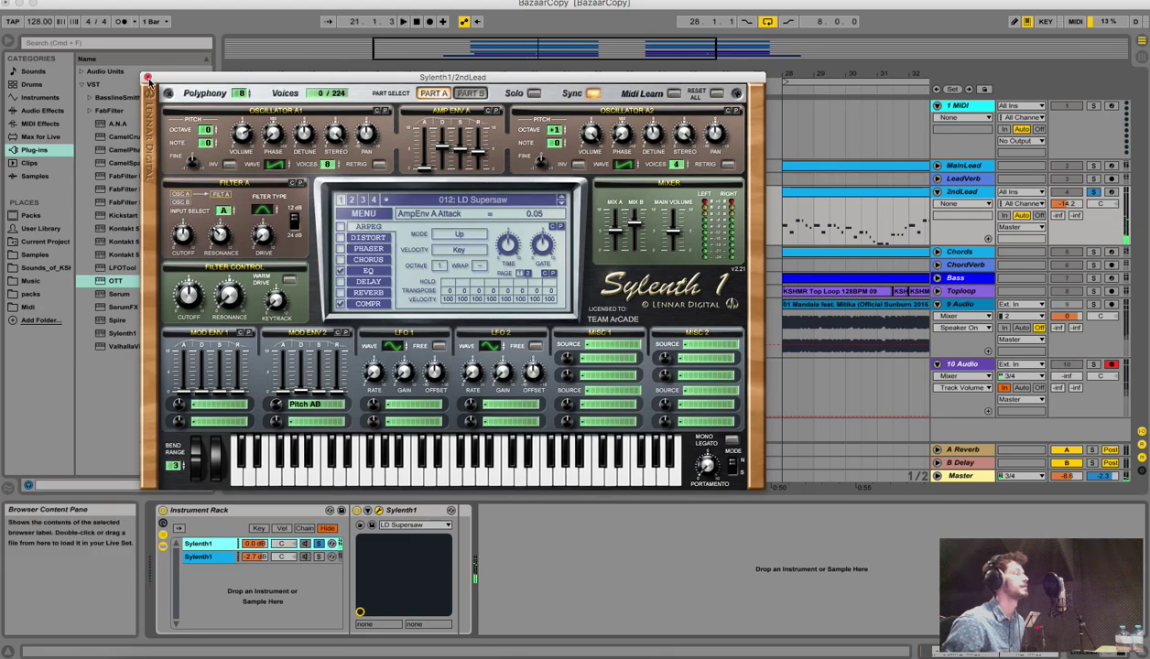
left_click(149, 77)
left_click(317, 559)
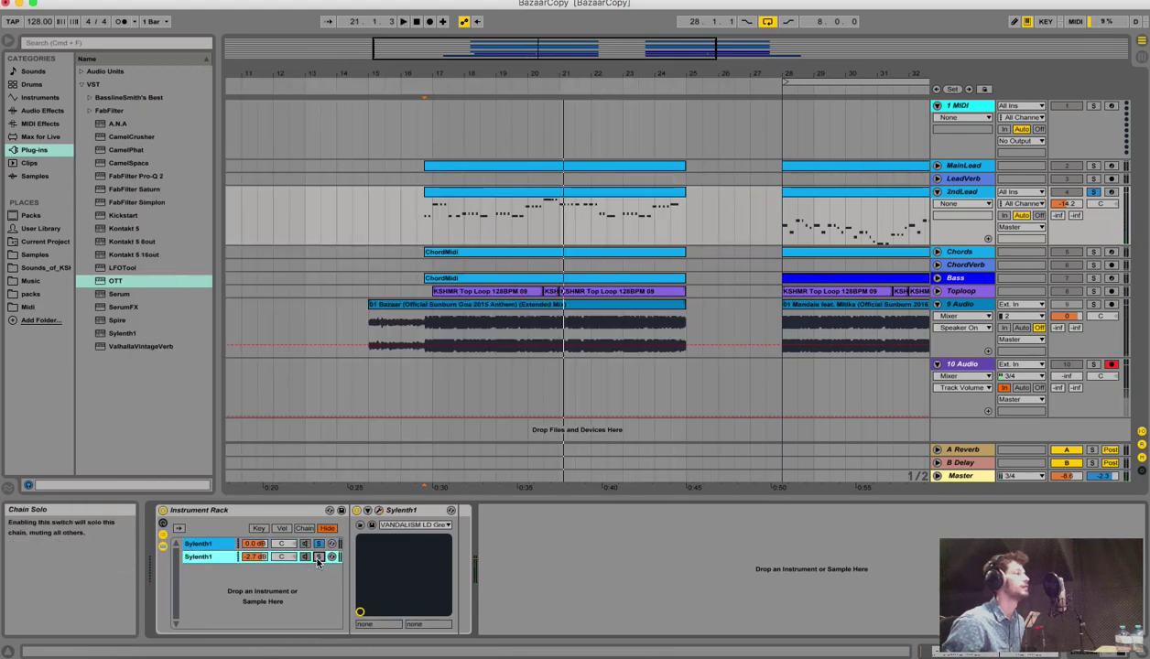
key("space")
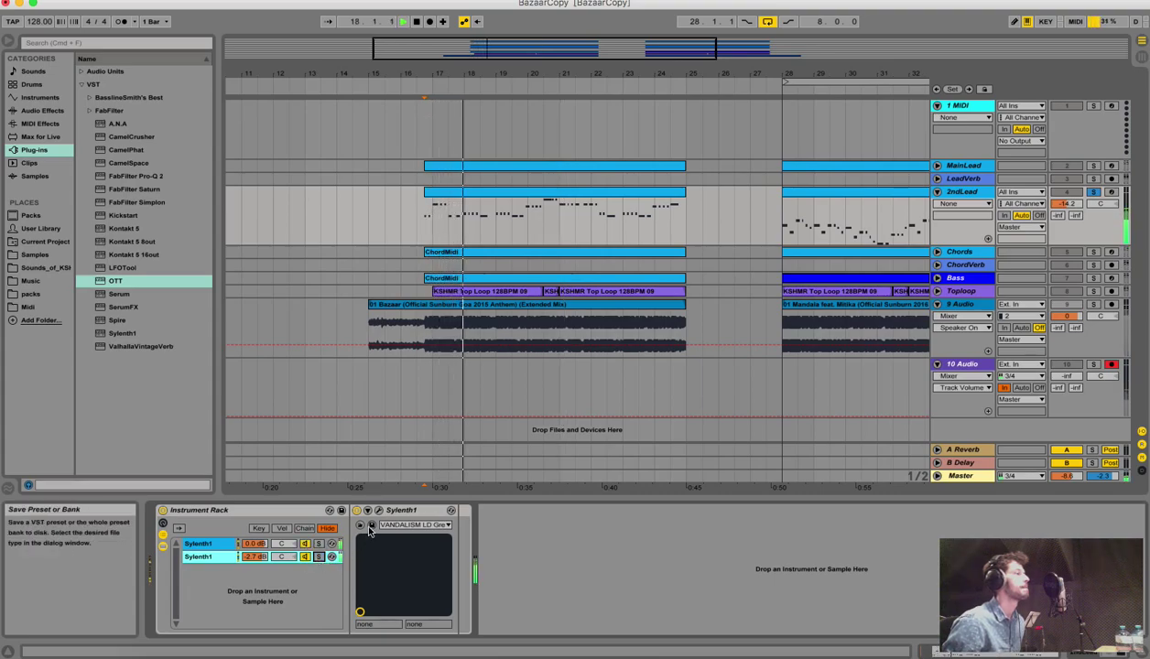
left_click(196, 556, "shift")
key("space")
Unsolo and collapse 2ndLead and audition the full Bazaar remake from the start of the MainLead clip at 16.4.1
left_click(1093, 191)
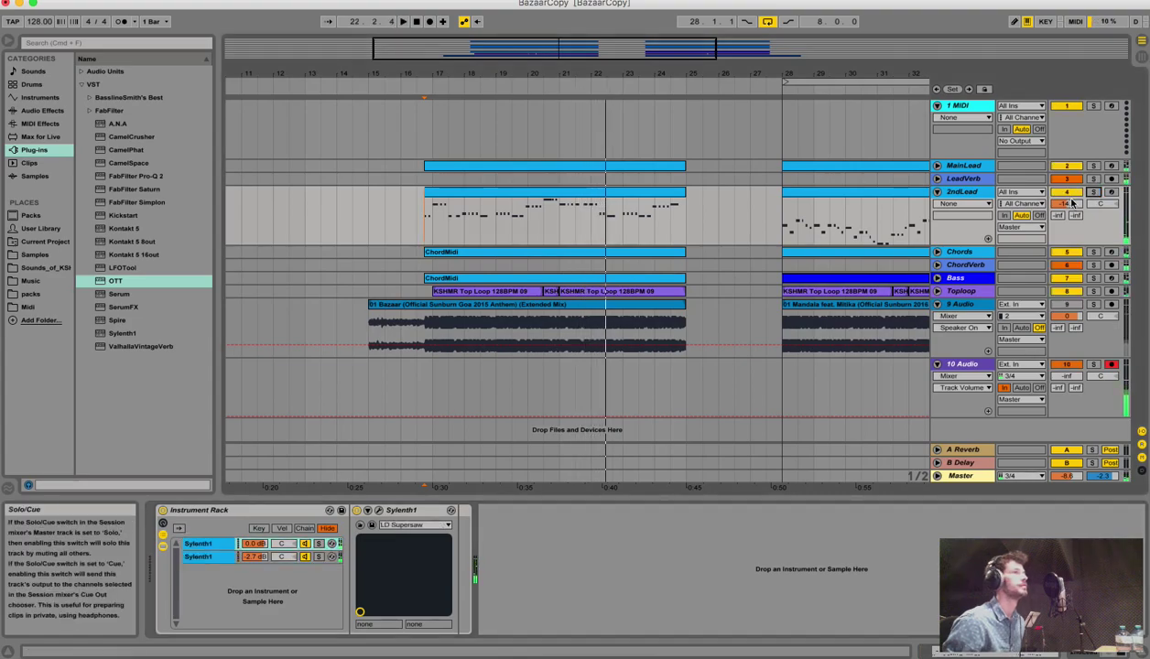
left_click(937, 191)
left_click_drag(626, 81, 568, 71)
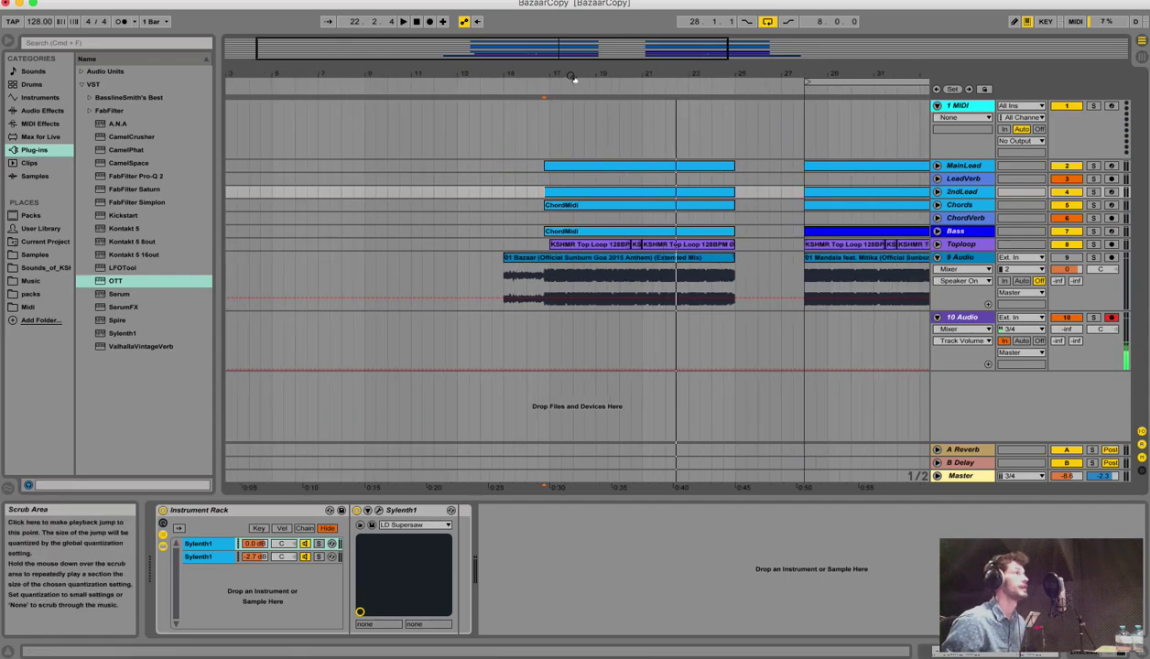
scroll(547, 109, "up", 5)
left_click(379, 173)
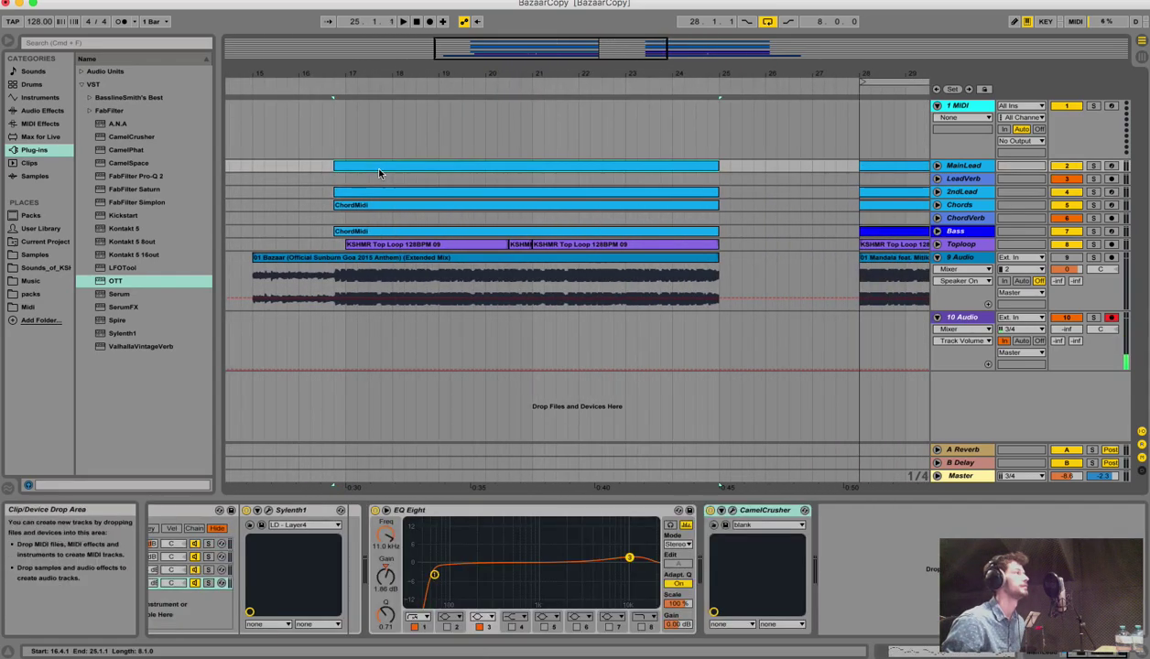
key("space")
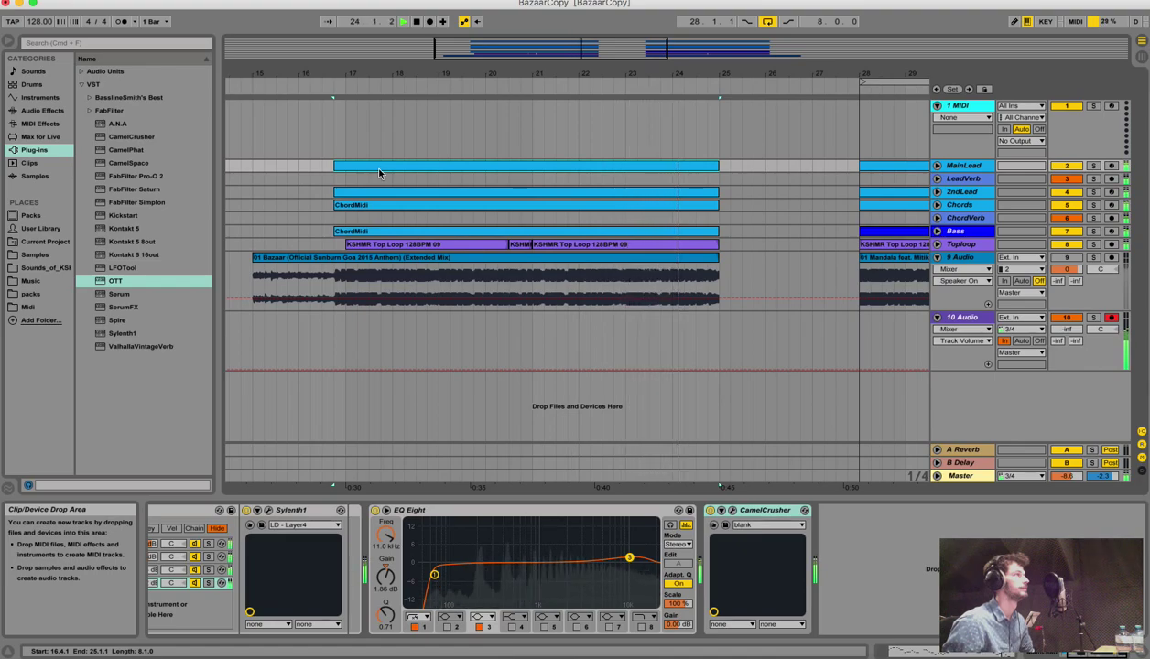
key("space")
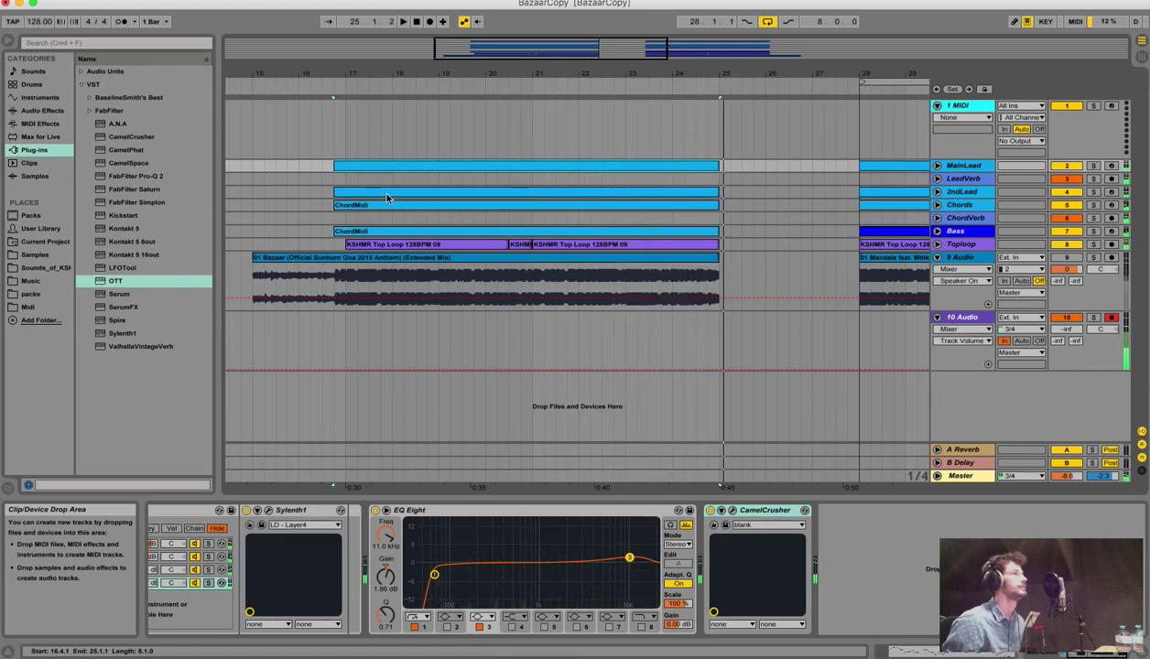
Expand the Toploop track, place the insert marker at 17.1.1 and audition the KSHMR top loop soloed
left_click(306, 272)
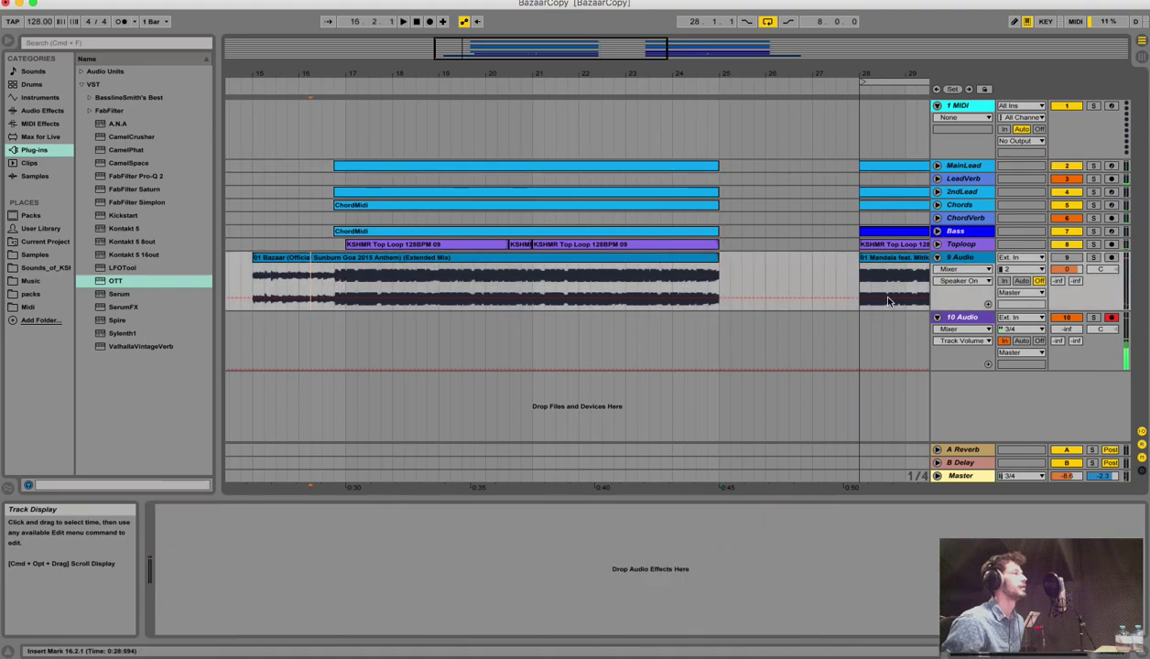
left_click(937, 243)
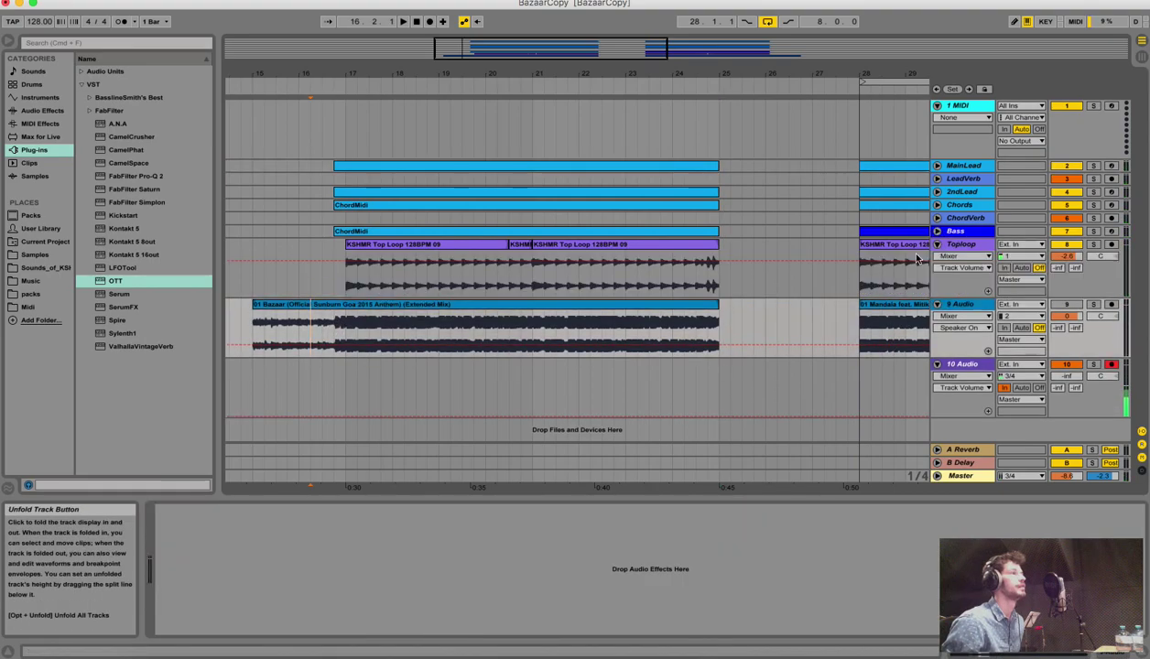
left_click(344, 283)
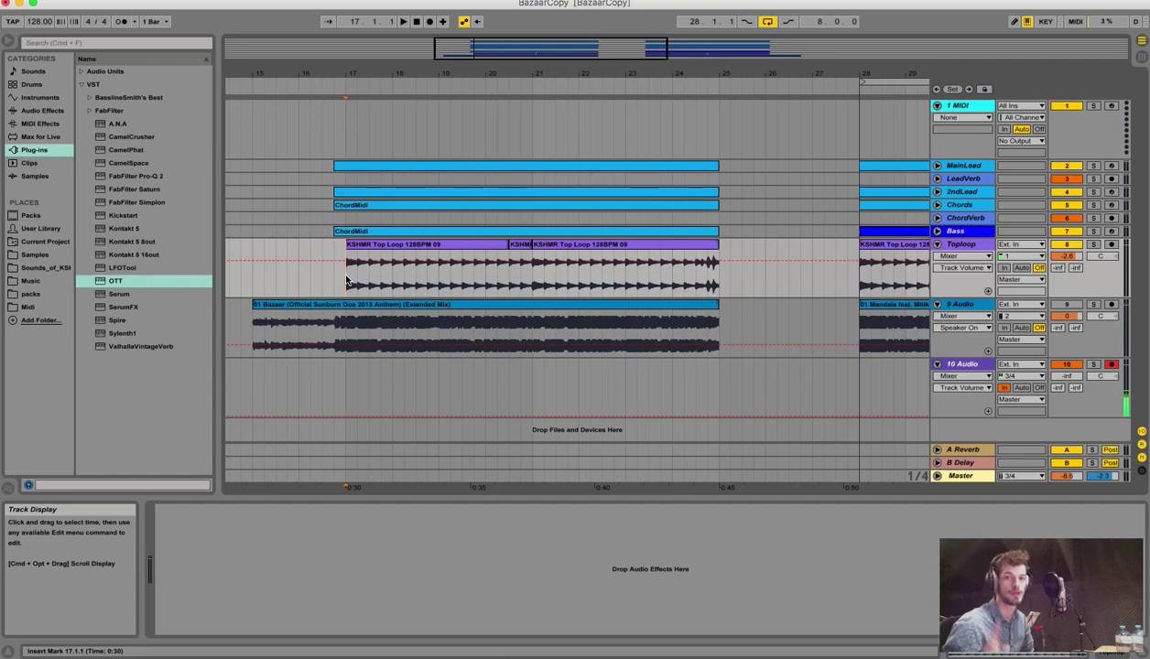
mouse_move(380, 80)
left_mouse_down()
mouse_move(383, 119)
mouse_move(383, 82)
left_mouse_up()
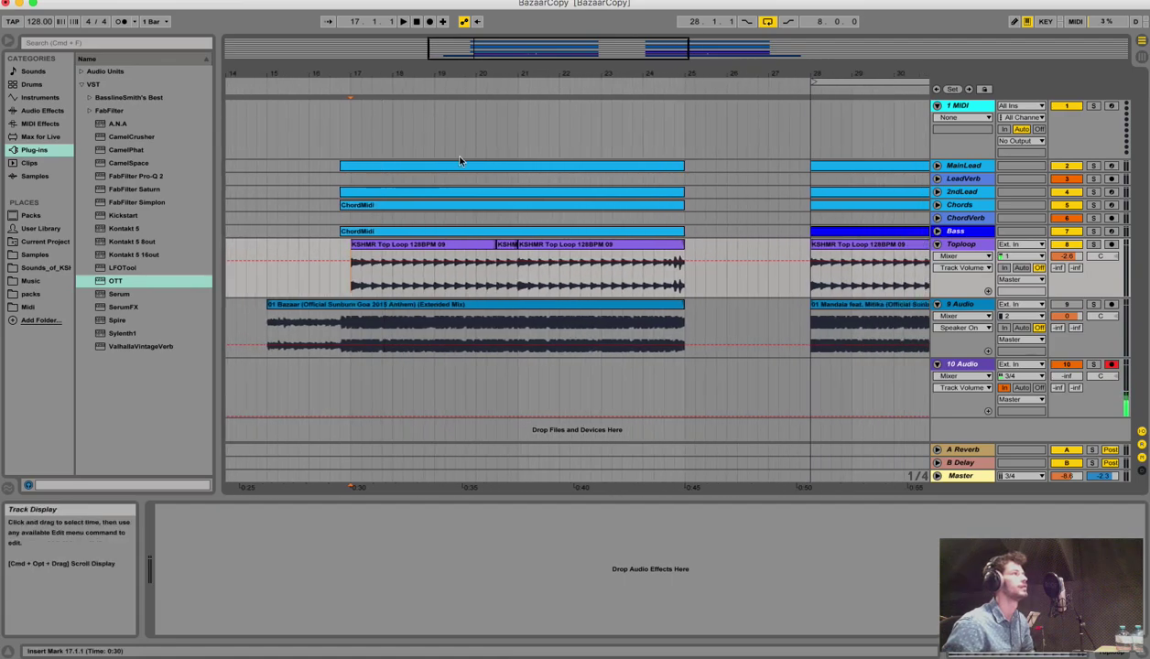
left_click(1094, 246)
key("space")
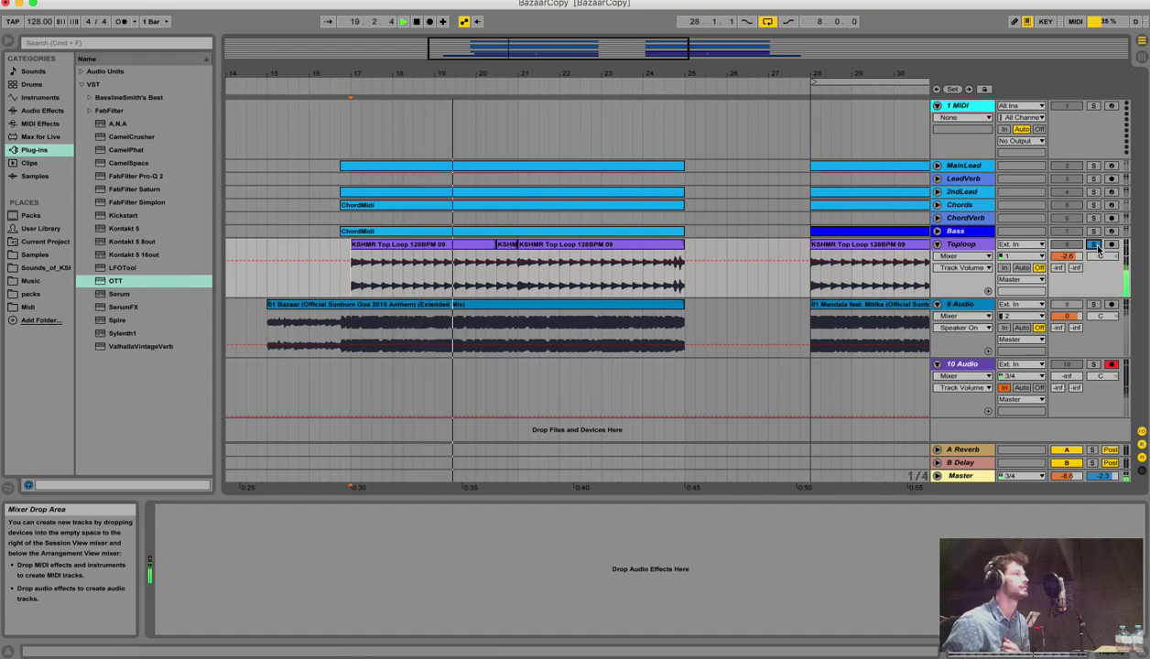
Unsolo Toploop to hear it within the full Bazaar remake, and collapse the track
left_click(1095, 245)
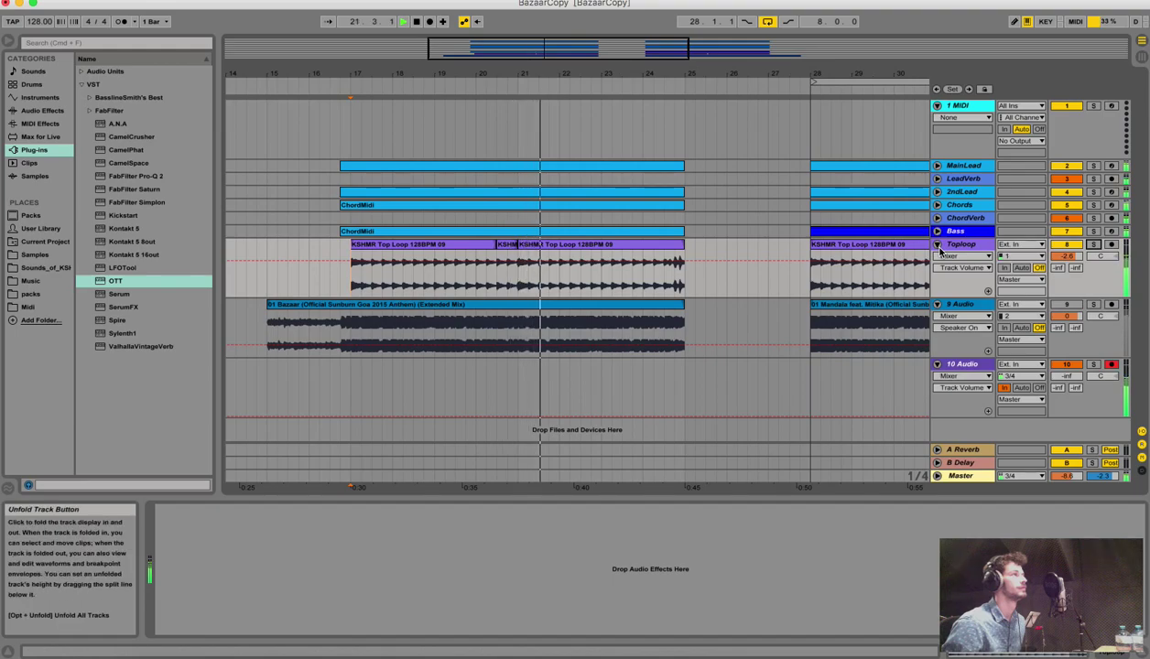
left_click_drag(738, 73, 738, 51)
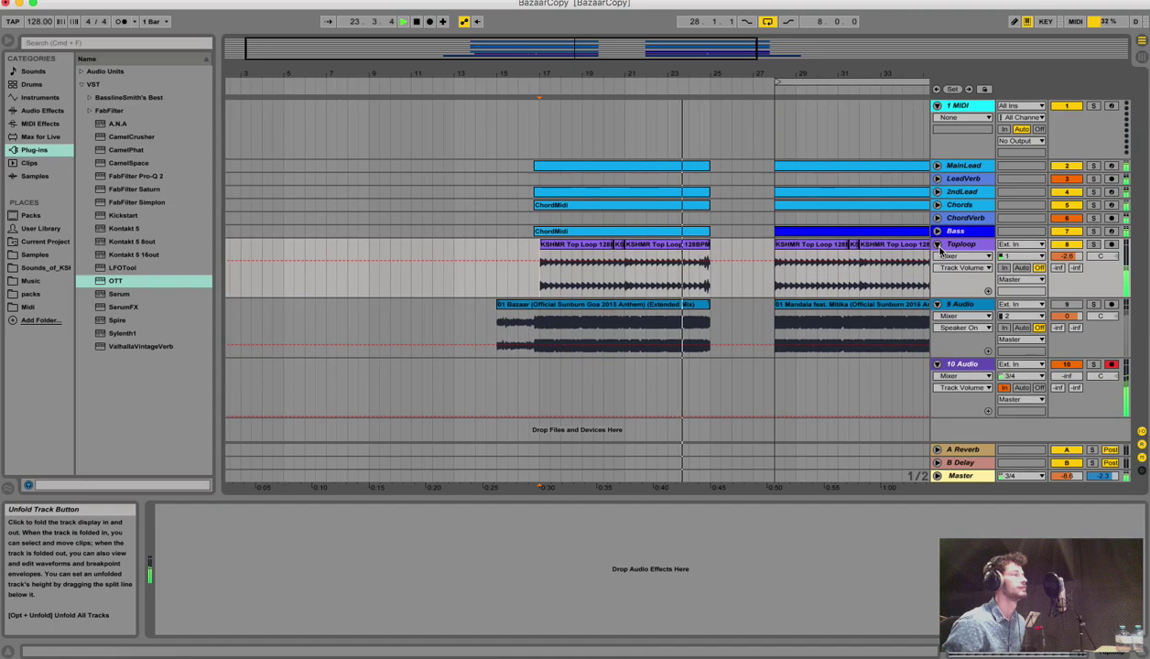
key("space")
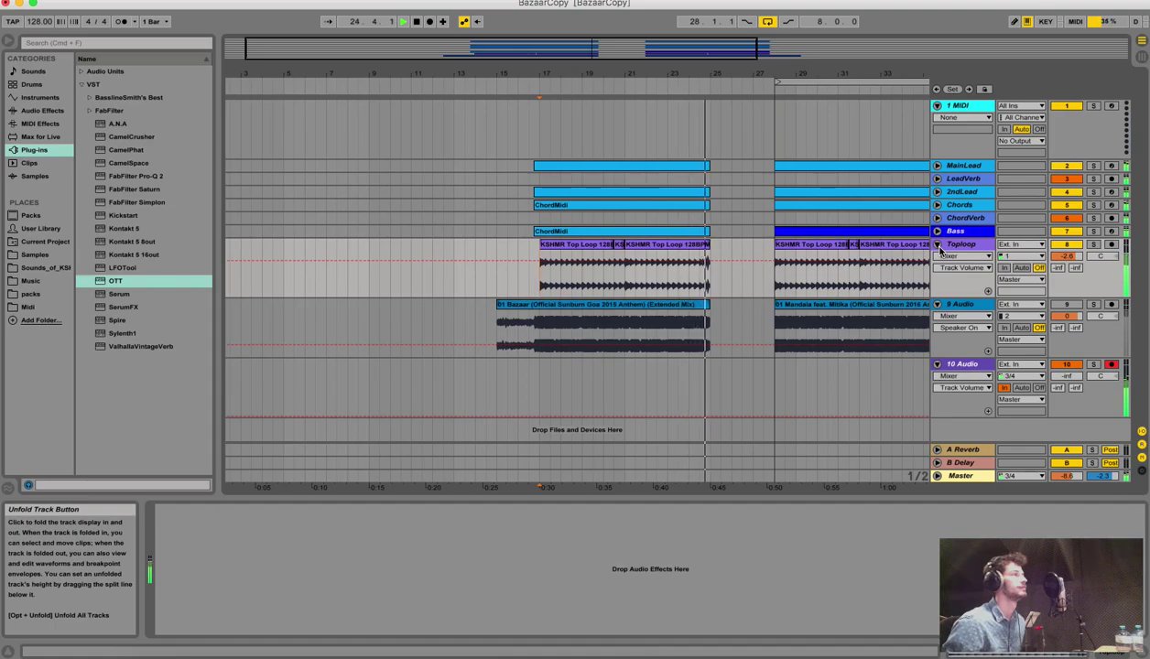
left_click(936, 244)
Audition the full Mandala remake from 28.1.1
scroll(824, 302, "right", 5)
left_click(625, 222)
key("space")
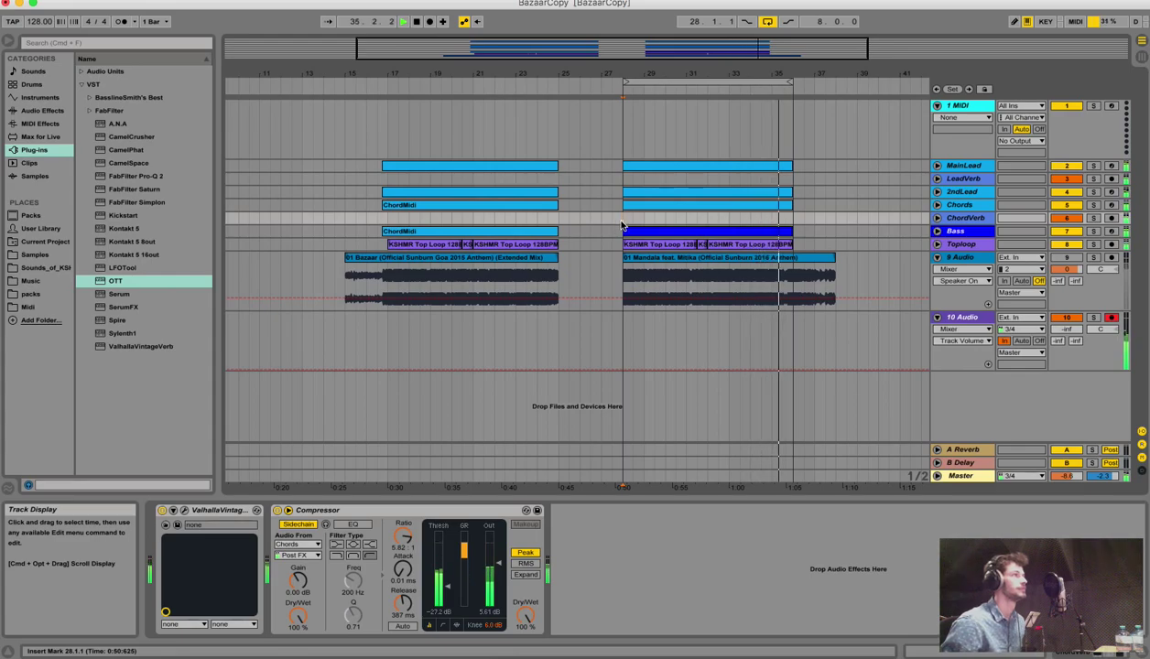
key("space")
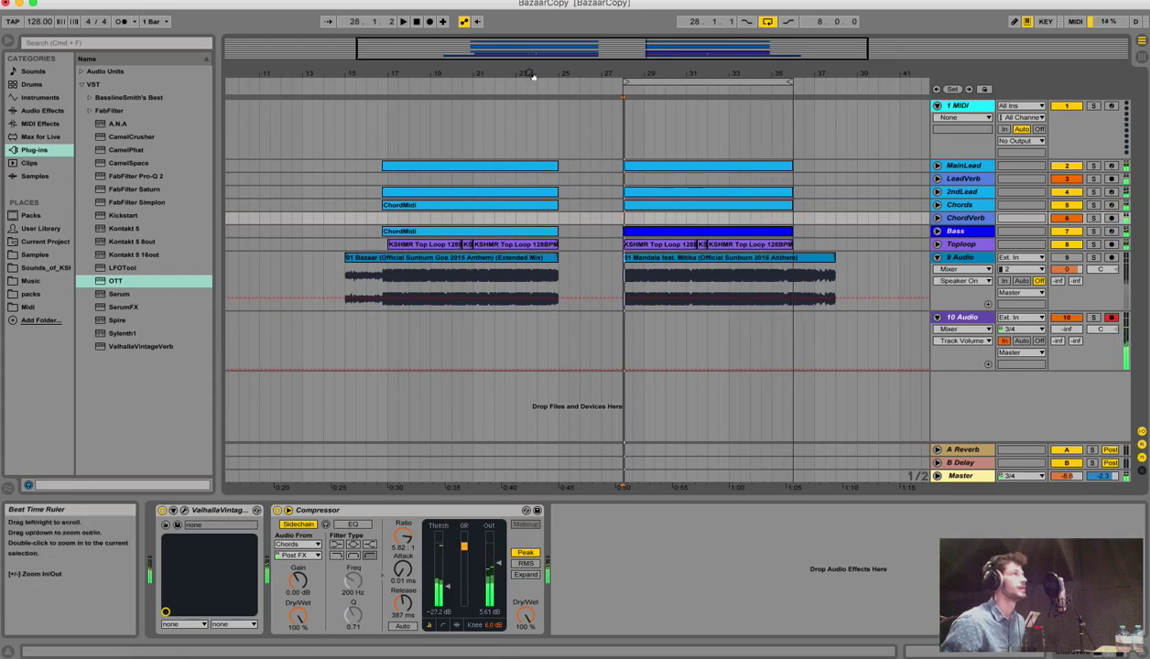
Place the insert marker at 16.3.1 on the LeadVerb track, just before the Bazaar drop
left_click_drag(529, 80, 708, 81)
left_click(556, 182)
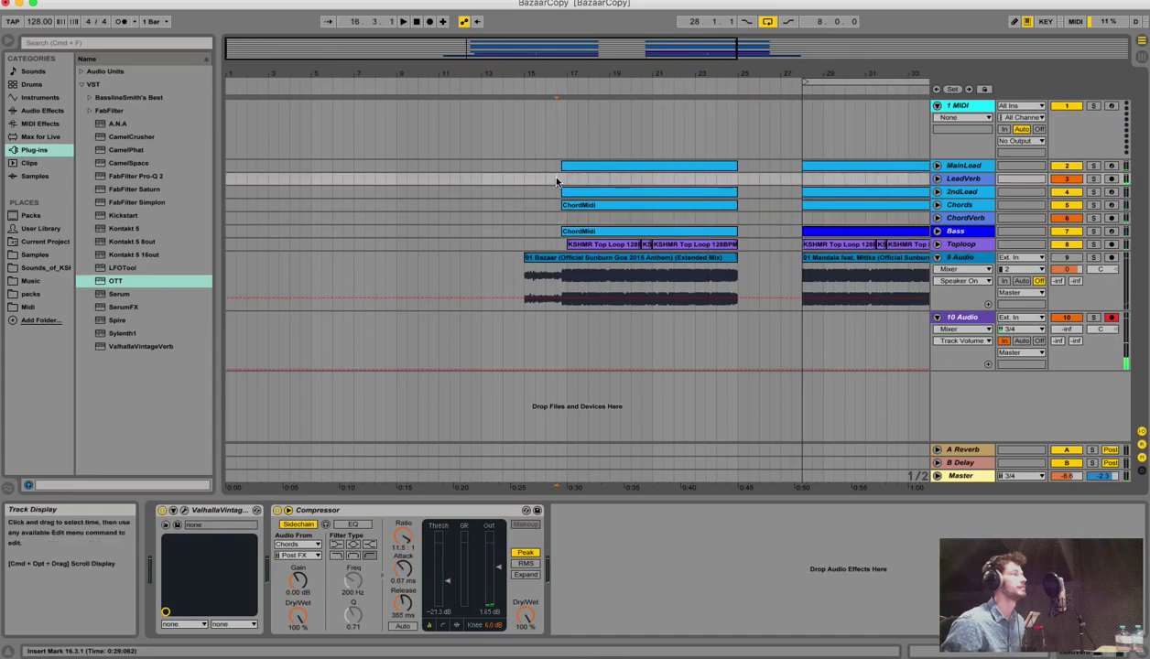